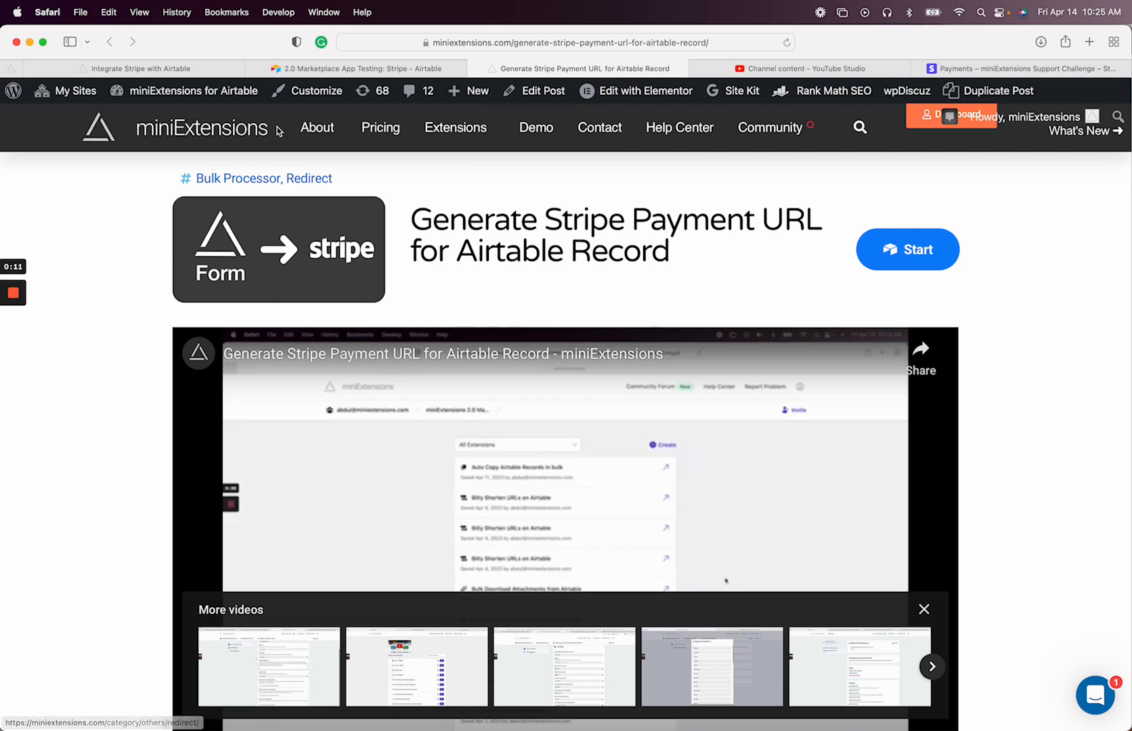
# Compare the existing Stripe extension's configuration with the payment URL product page
pyautogui.click(140, 68)
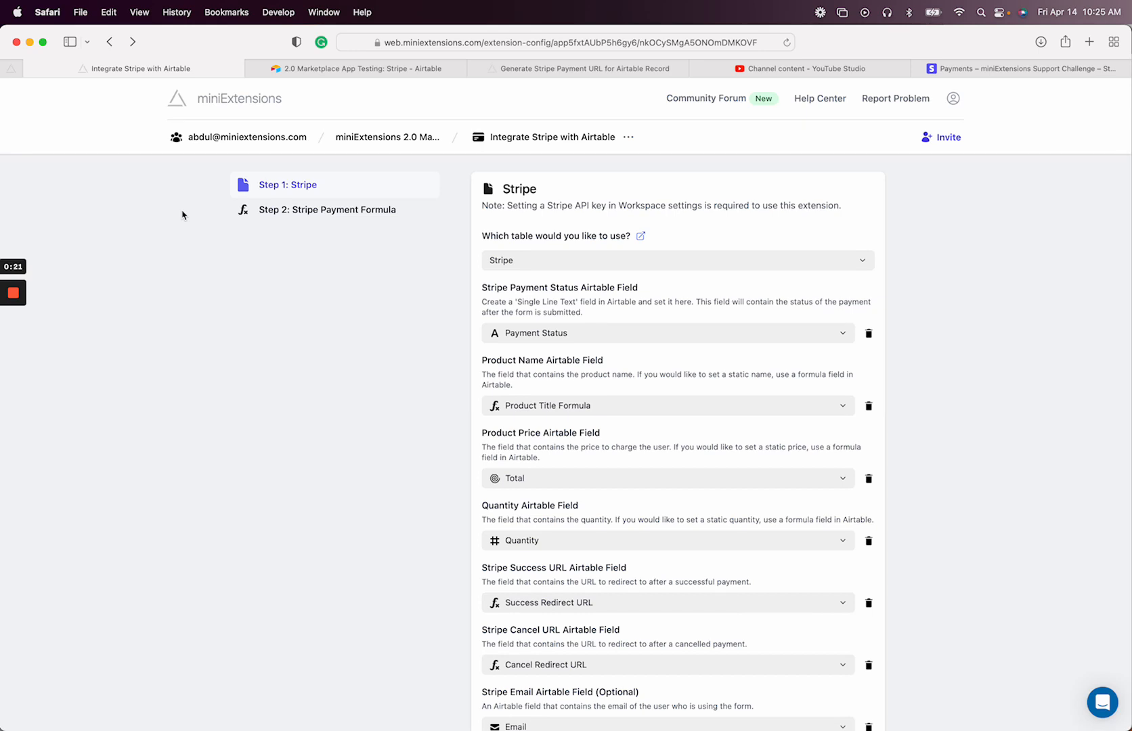
pyautogui.click(535, 71)
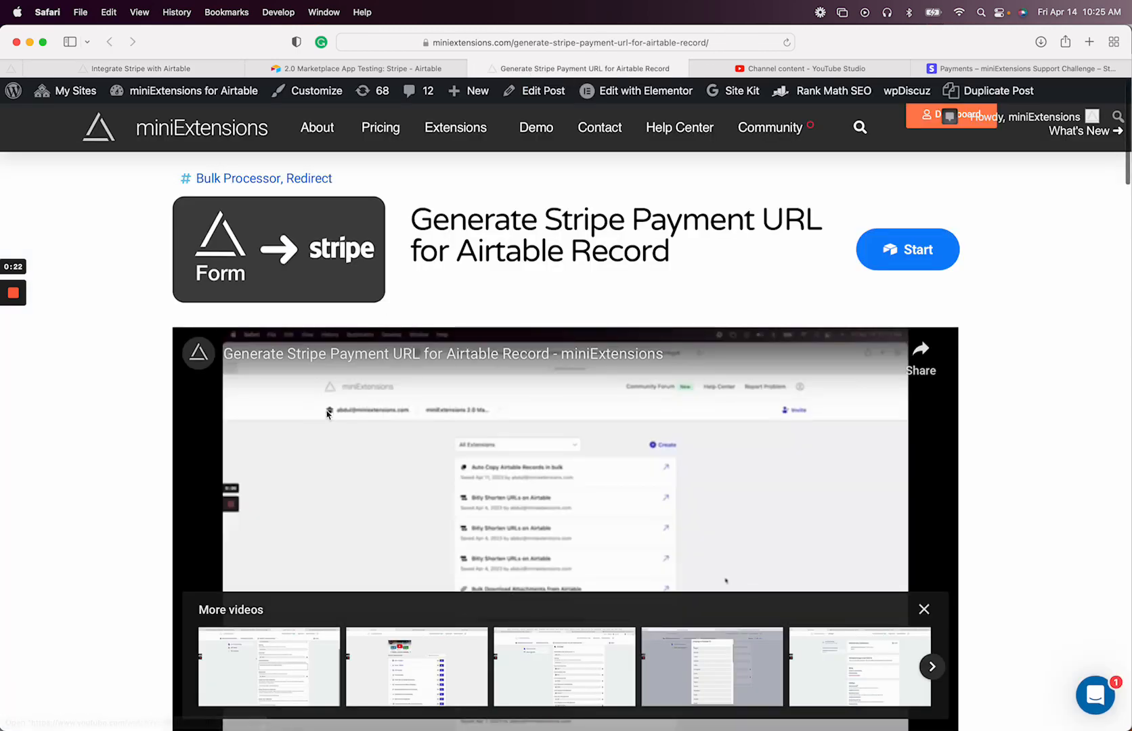
pyautogui.click(175, 70)
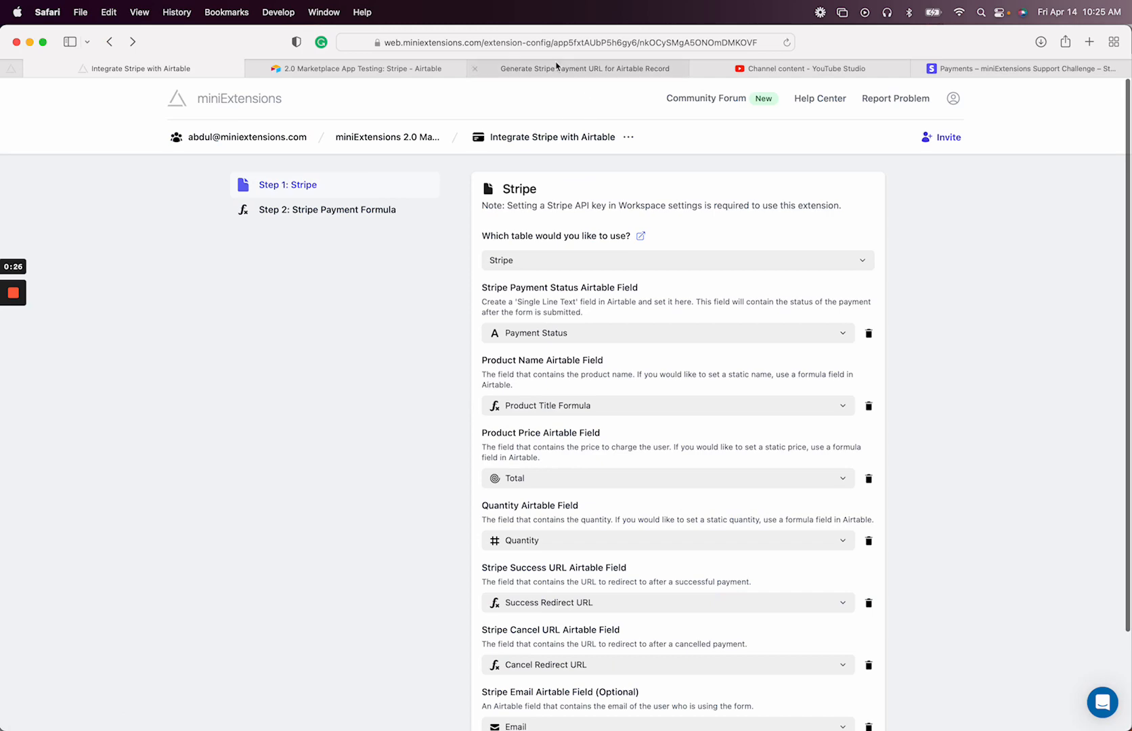
# Inspect the Stripe Formula column in Airtable, then open the workspace's extensions list
pyautogui.click(391, 69)
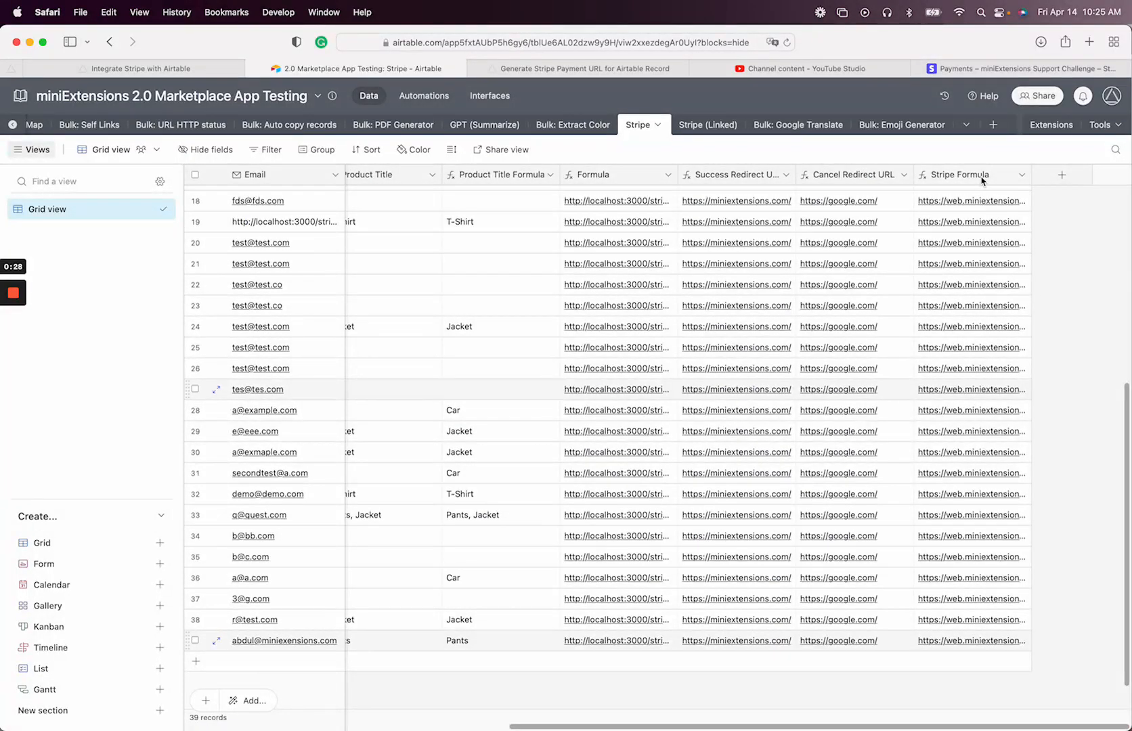
pyautogui.click(948, 178)
pyautogui.scroll(1, 980, 325)
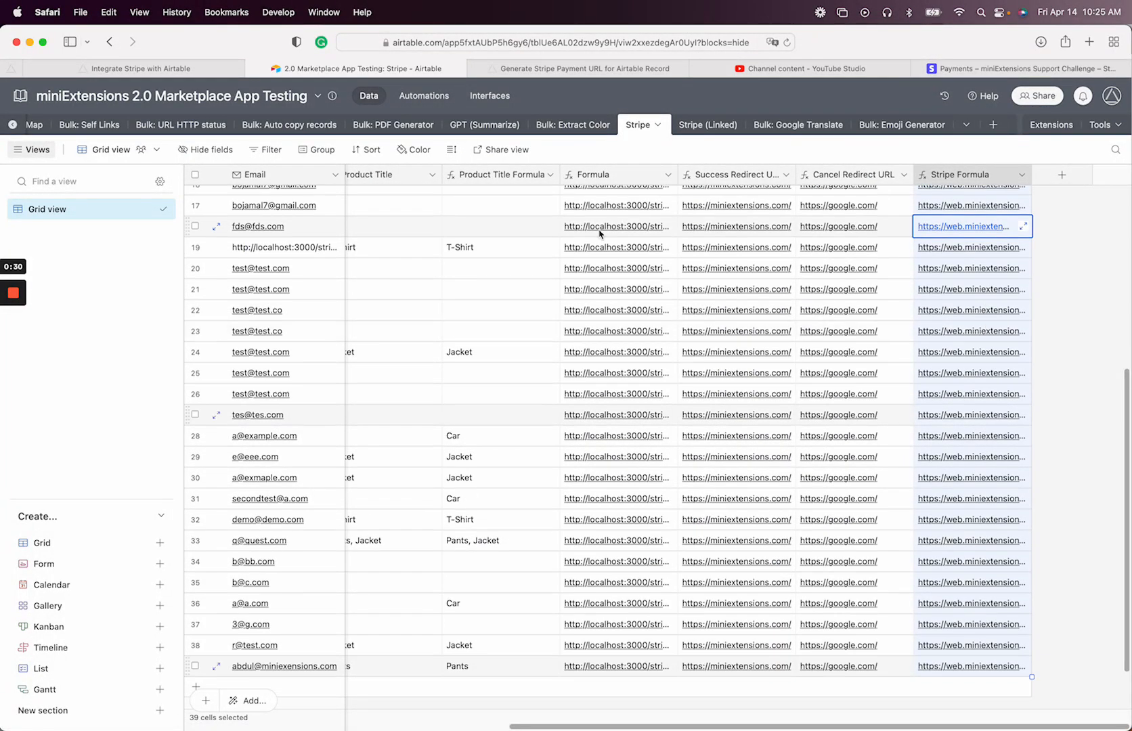
pyautogui.scroll(1, 797, 264)
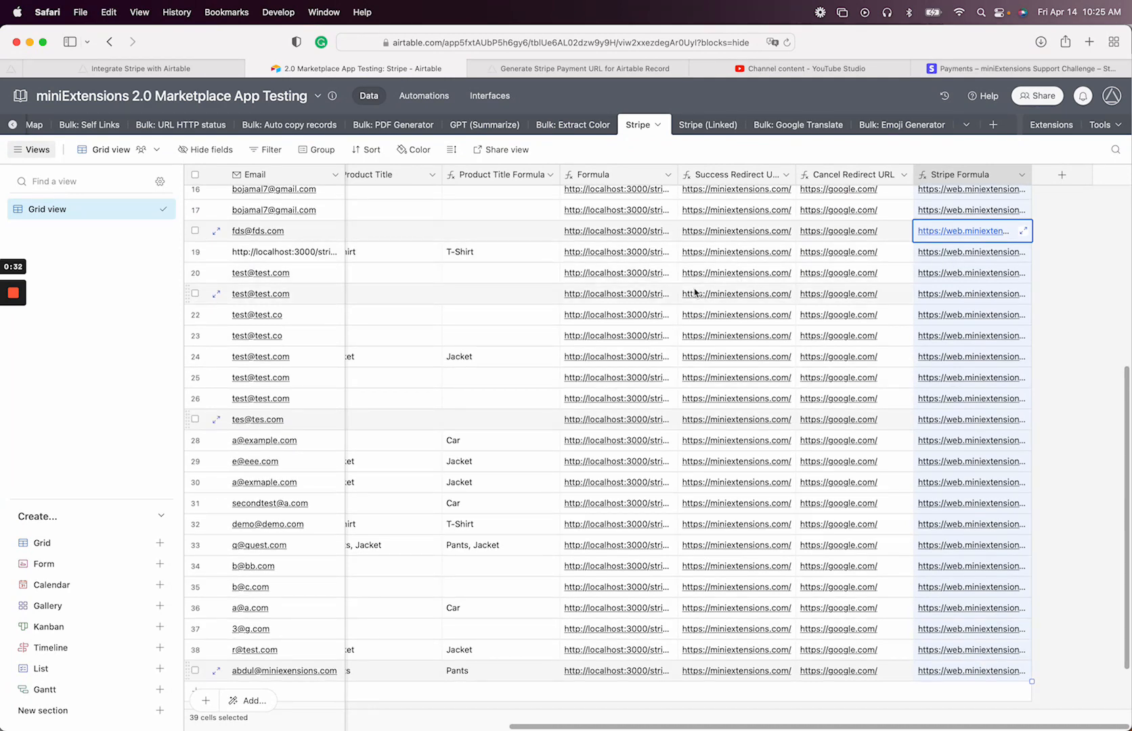
pyautogui.click(135, 69)
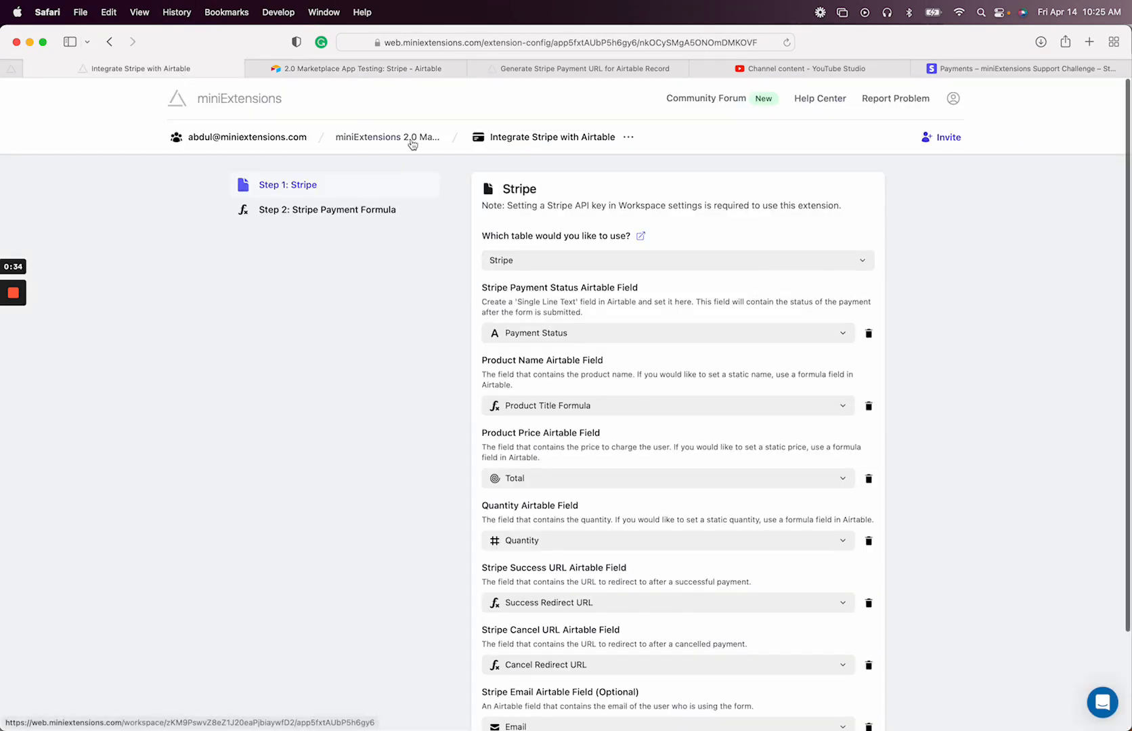
pyautogui.click(412, 139)
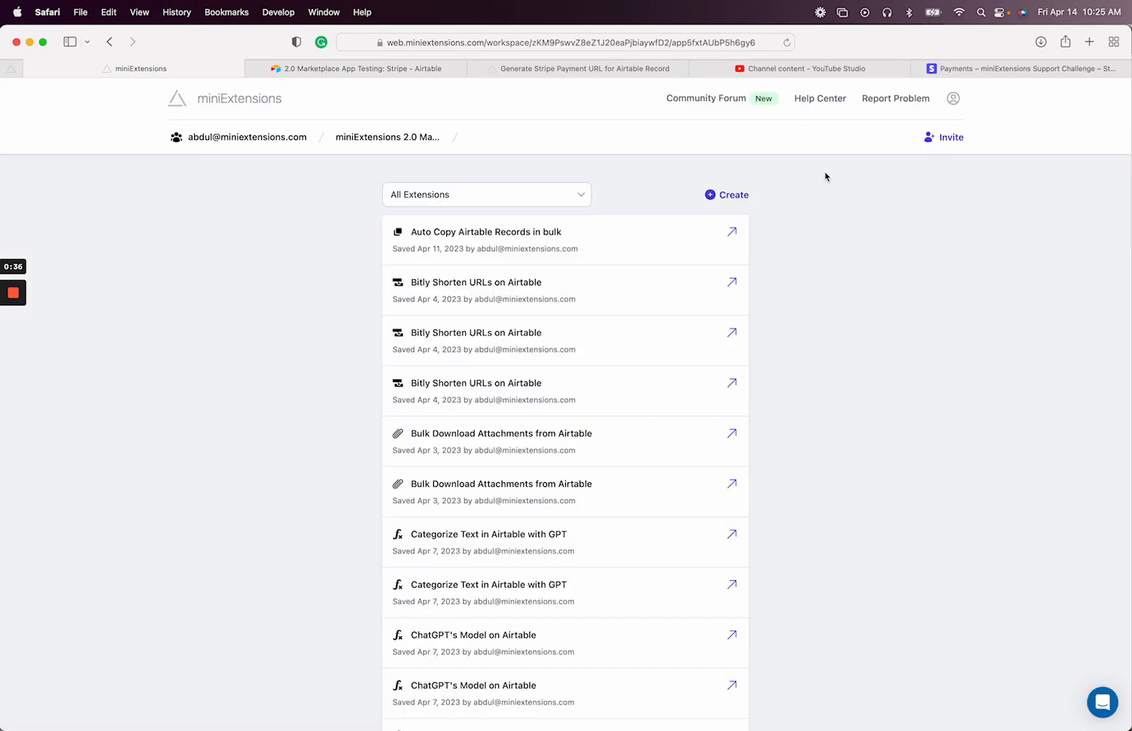
# Create a new Form extension with the default table
pyautogui.click(733, 194)
pyautogui.click(561, 328)
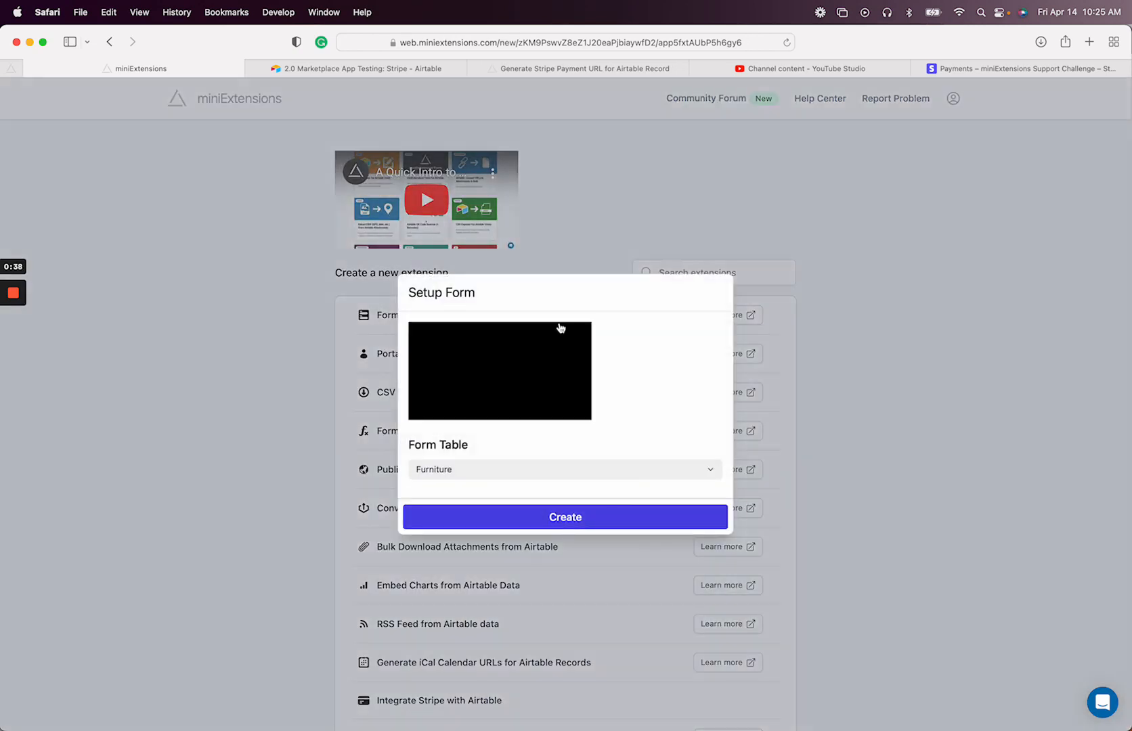
pyautogui.click(484, 516)
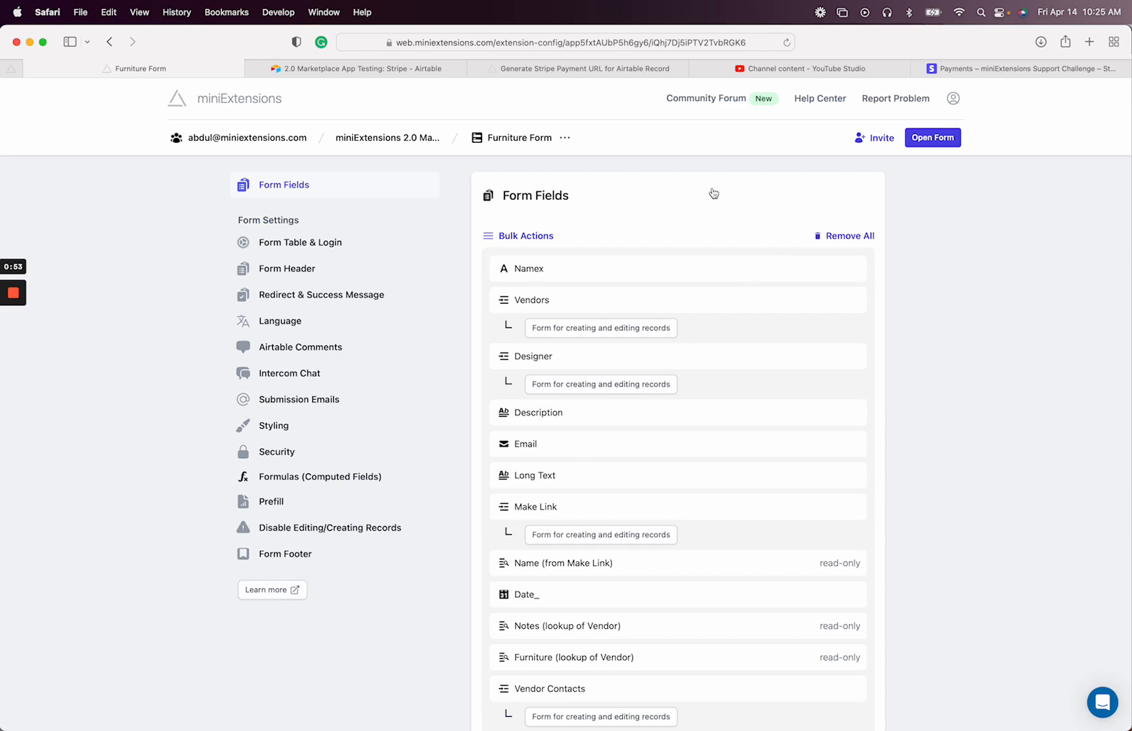
# Change the form's table to Stripe and confirm the switch
pyautogui.click(384, 244)
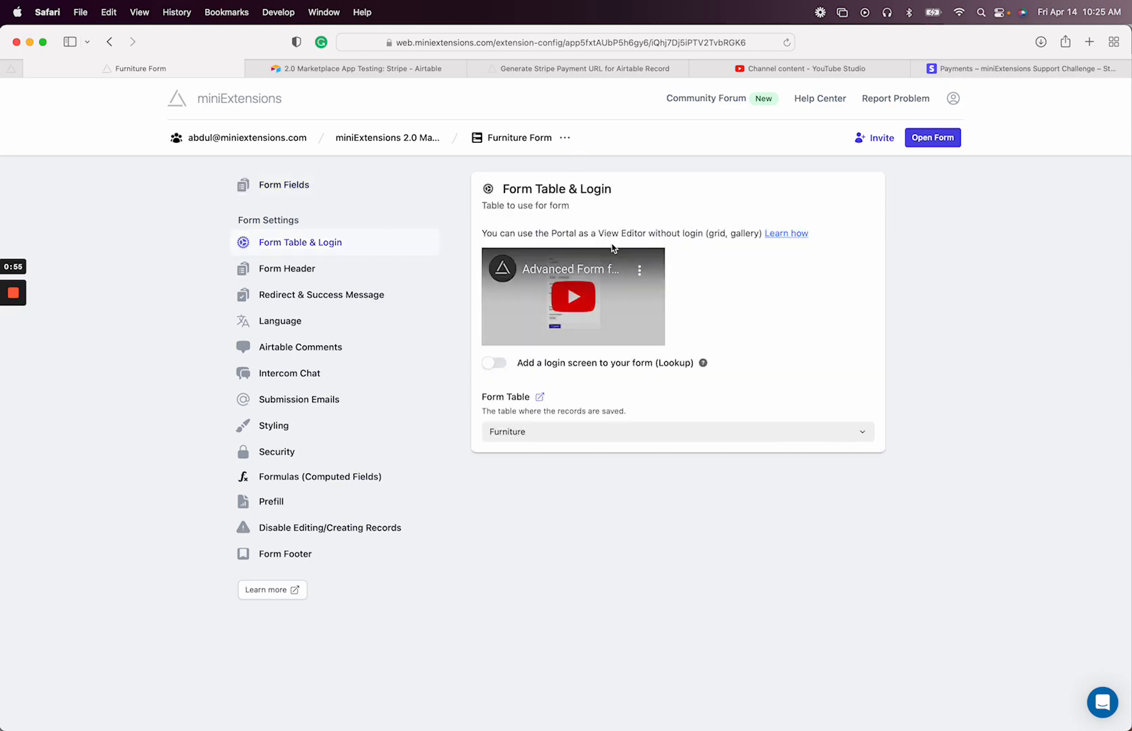
pyautogui.click(545, 430)
pyautogui.write('stripe')
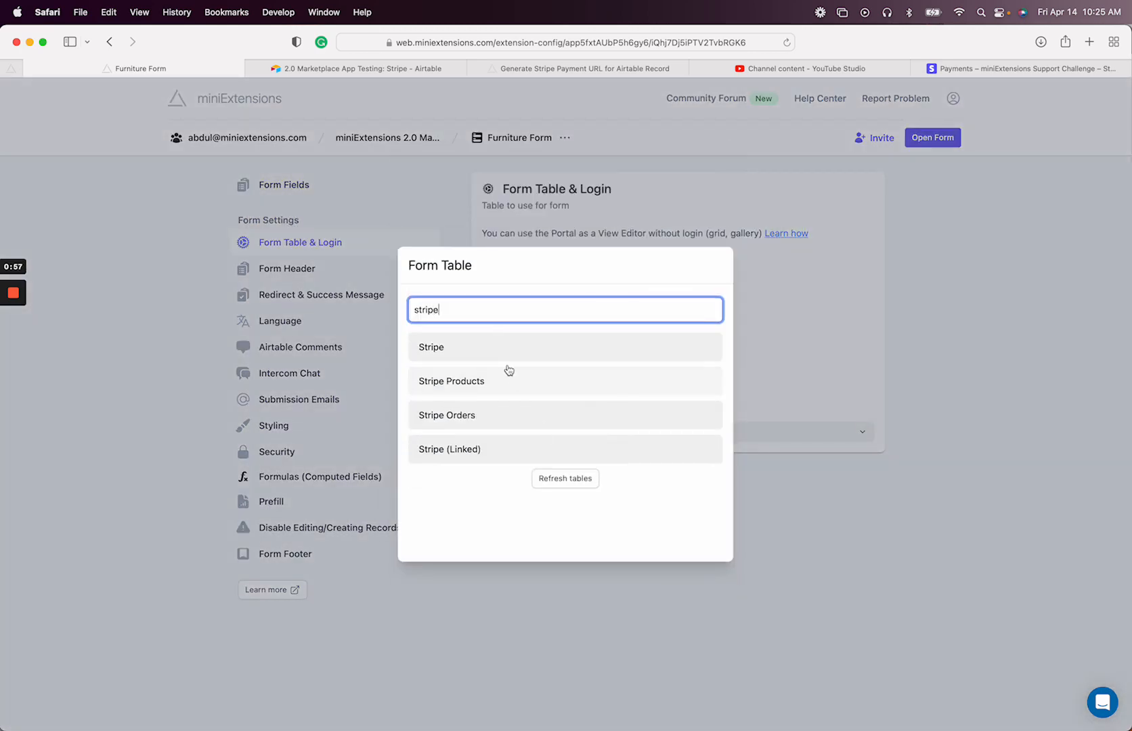
pyautogui.click(506, 352)
pyautogui.press('Return')
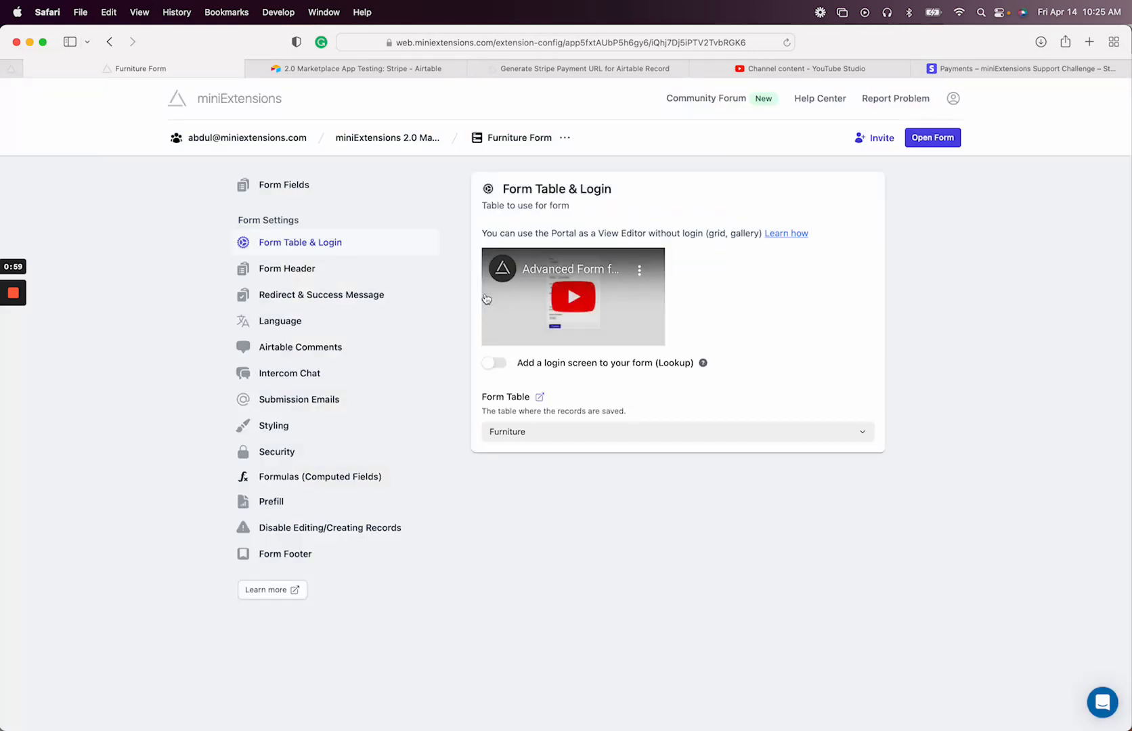
pyautogui.click(323, 186)
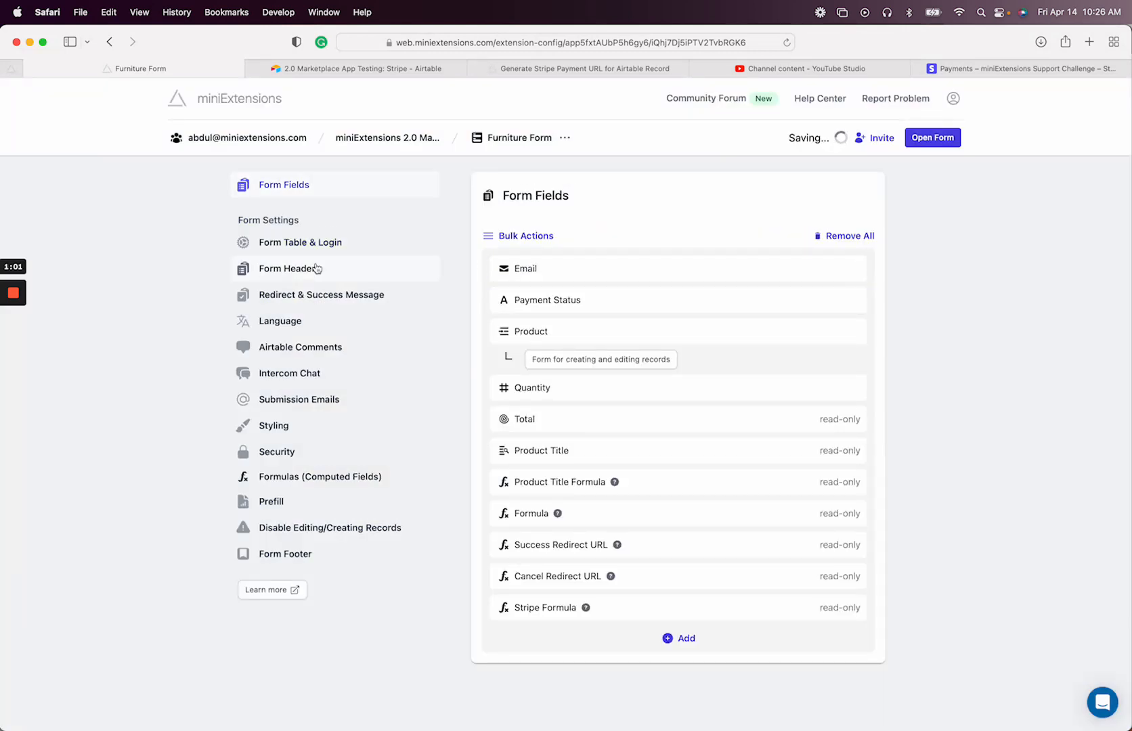
# Remove Payment Status and stop Product from creating or editing linked product records
pyautogui.moveTo(13, 278)
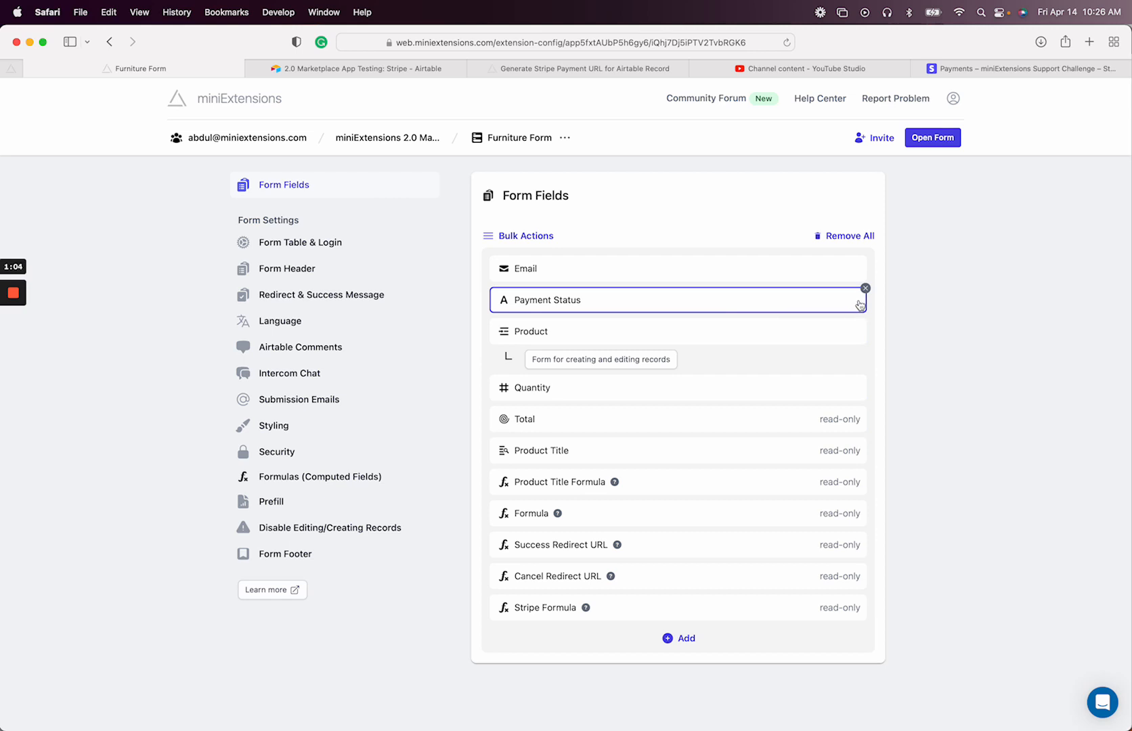
pyautogui.click(866, 289)
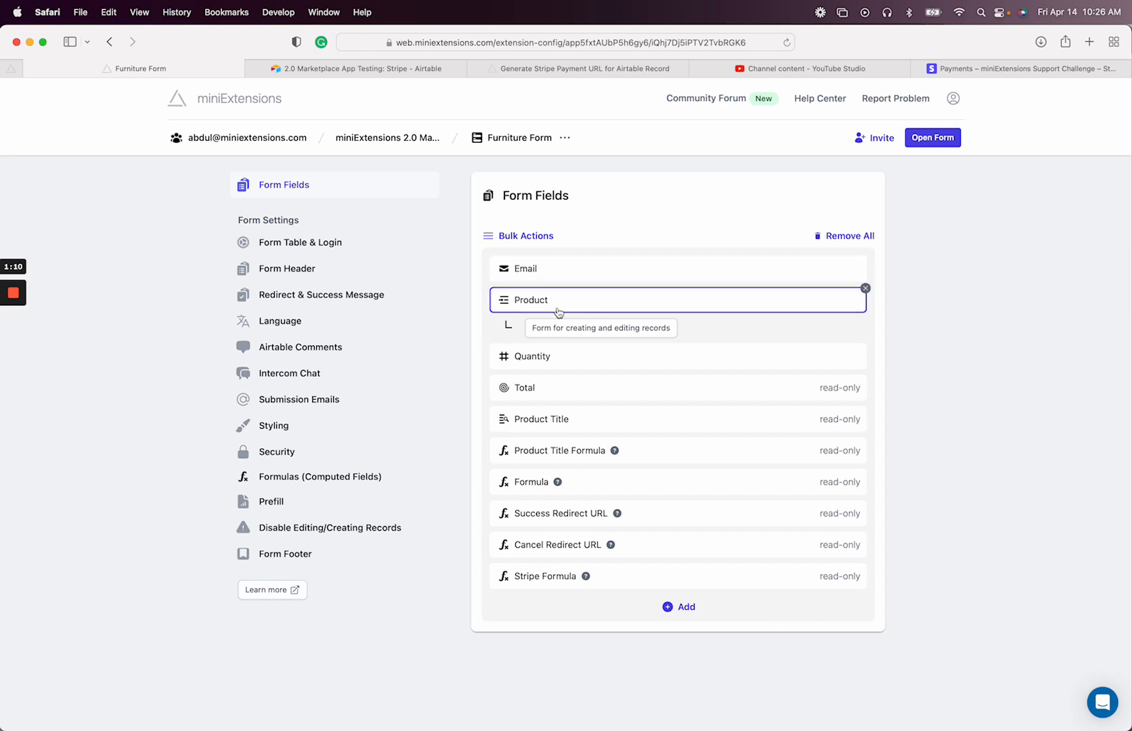
pyautogui.click(586, 310)
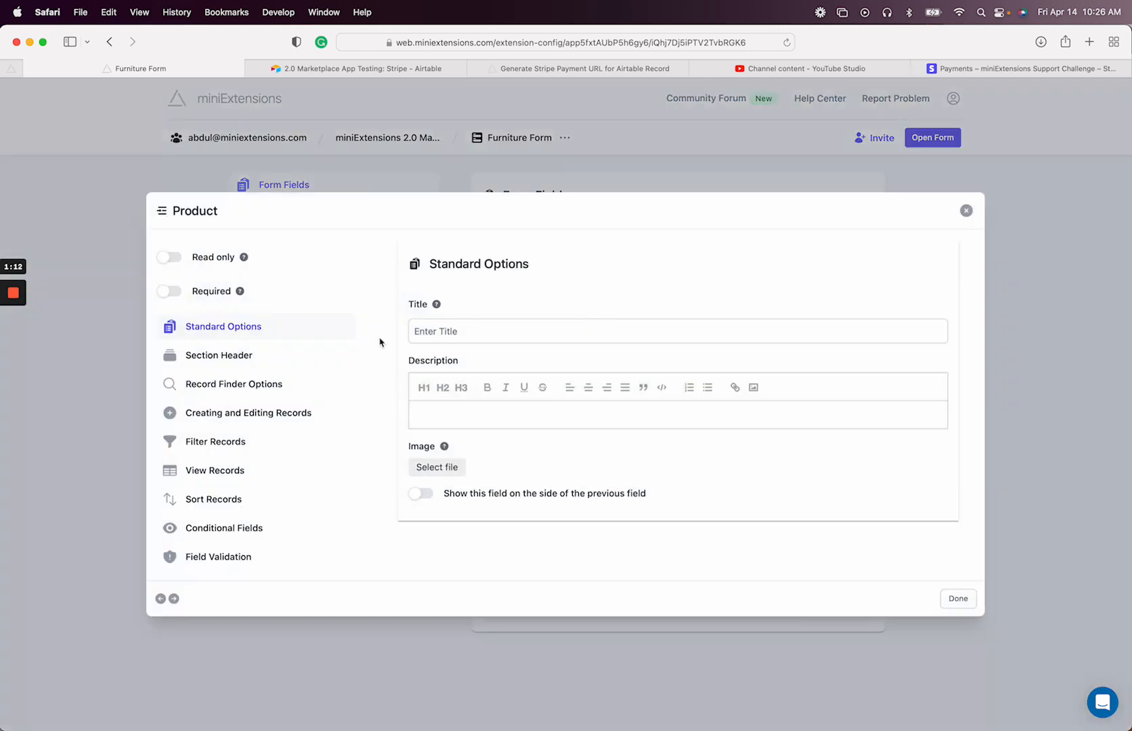
pyautogui.click(250, 413)
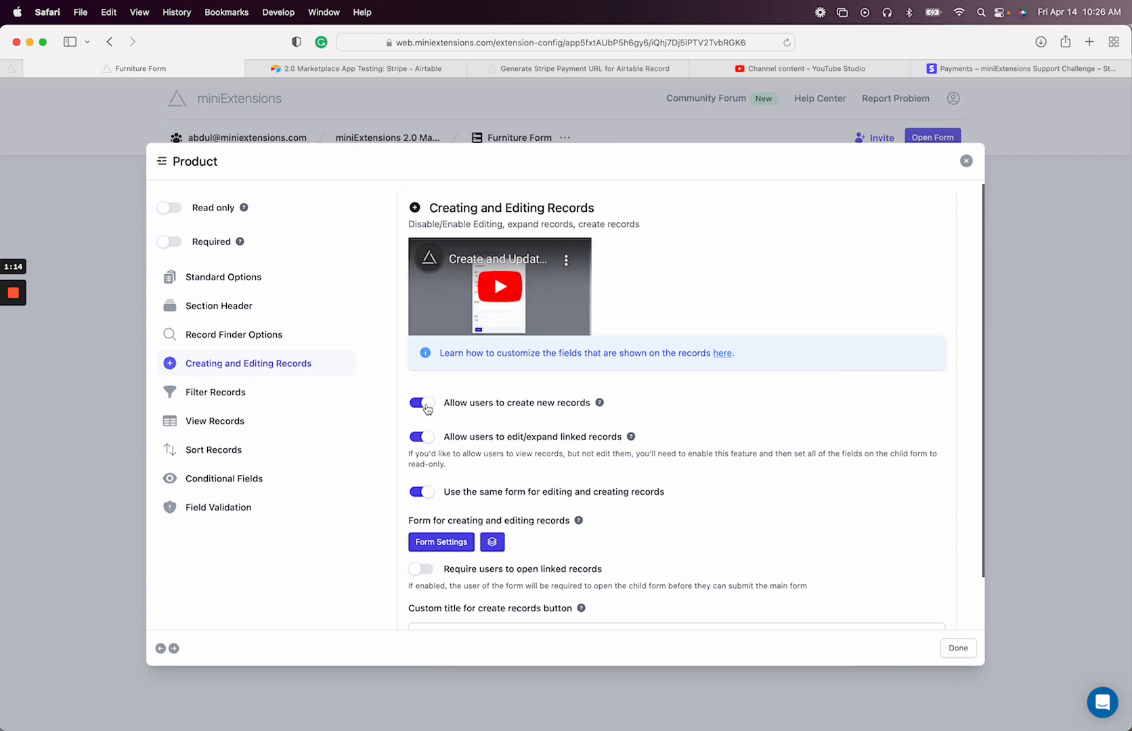
pyautogui.click(425, 408)
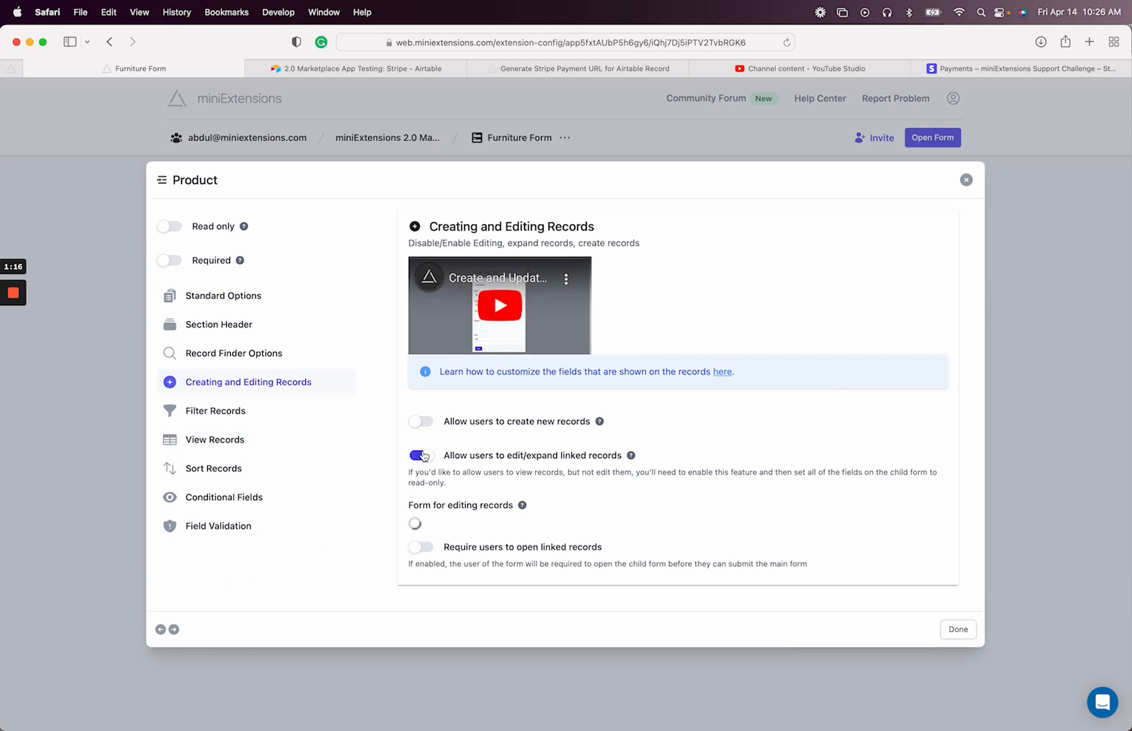
pyautogui.click(426, 456)
pyautogui.click(88, 437)
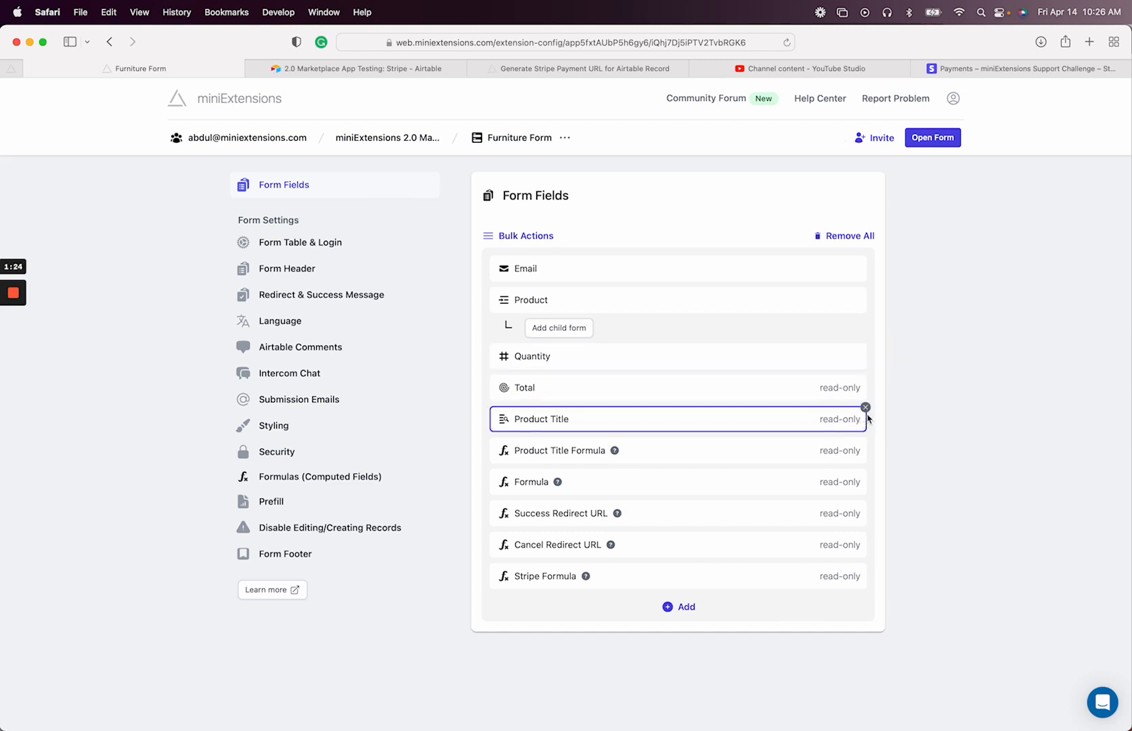
# Remove Product Title, Product Title Formula, Formula, both Redirect URLs and Stripe Formula fields
pyautogui.click(865, 408)
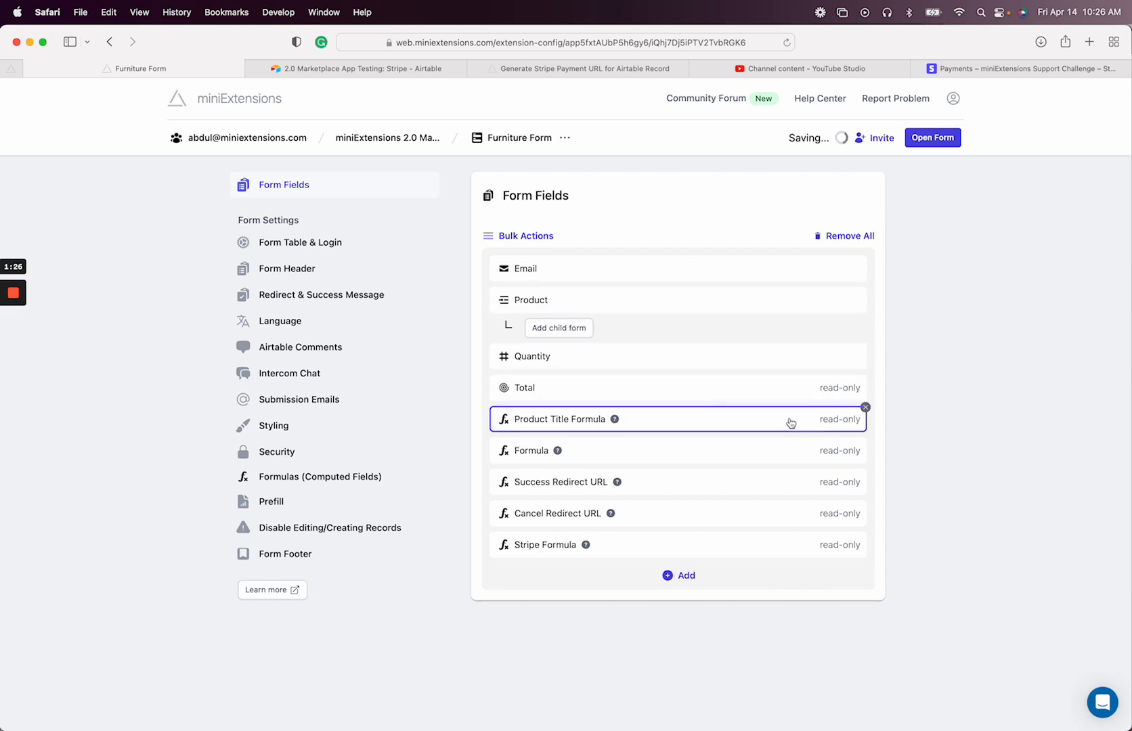
pyautogui.click(864, 408)
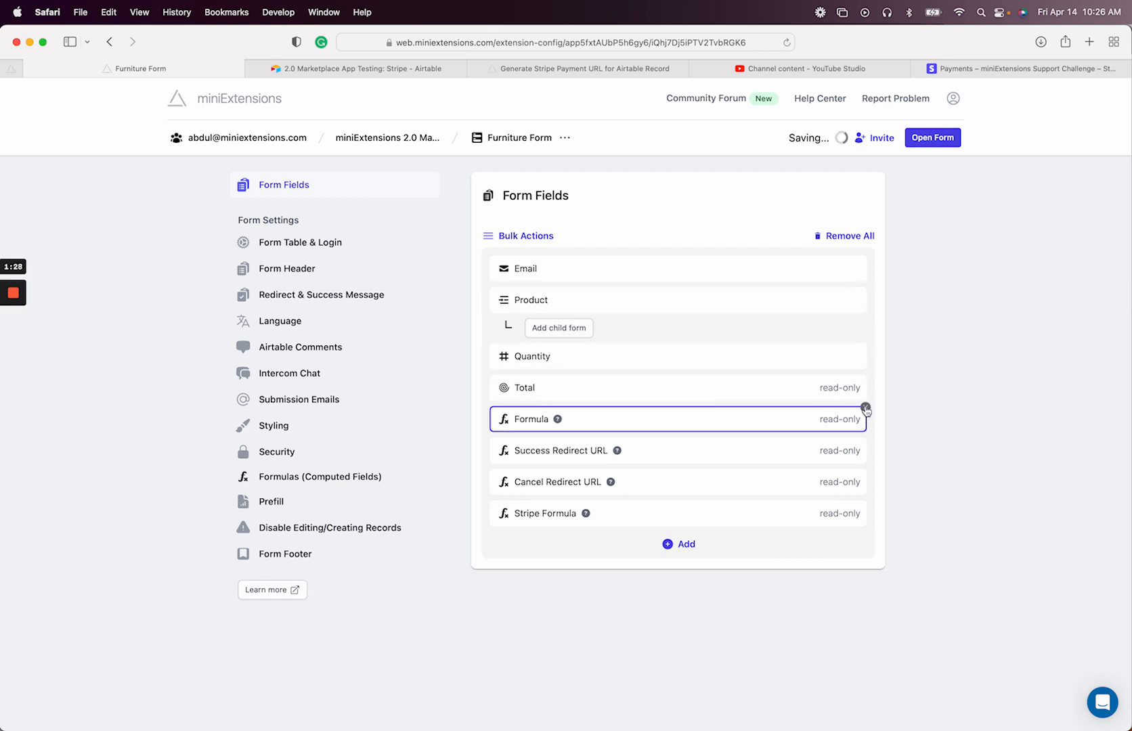
pyautogui.click(864, 408)
pyautogui.click(865, 407)
pyautogui.click(865, 407)
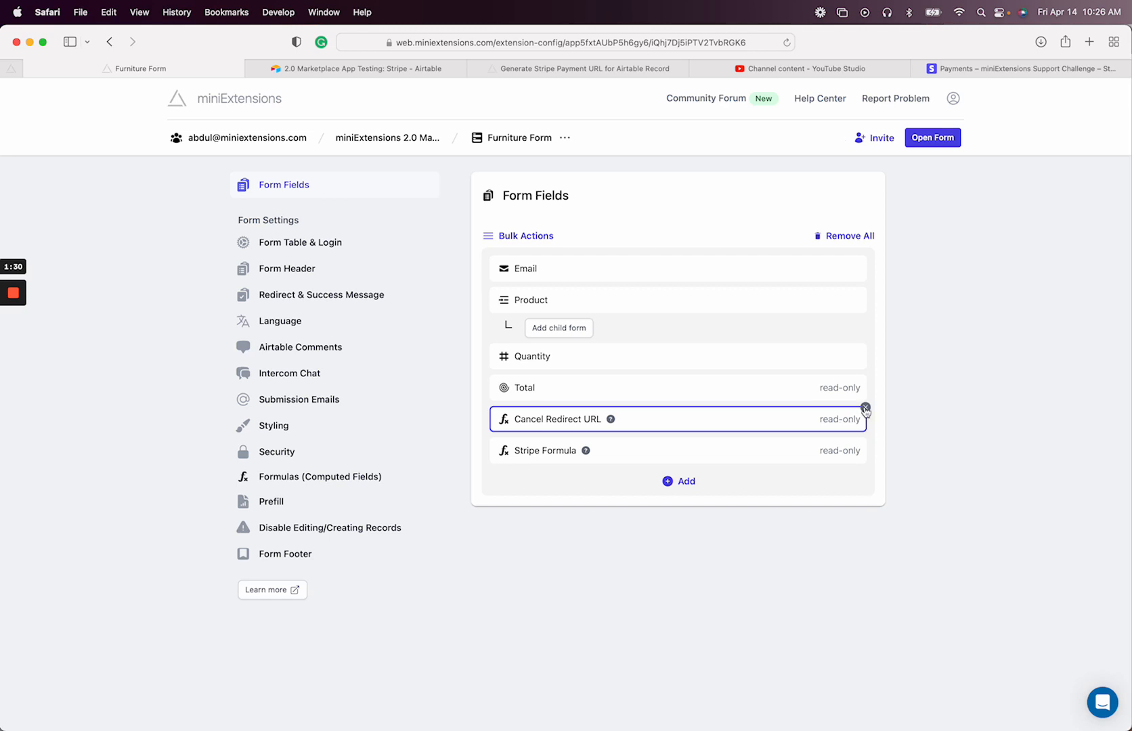
pyautogui.click(865, 407)
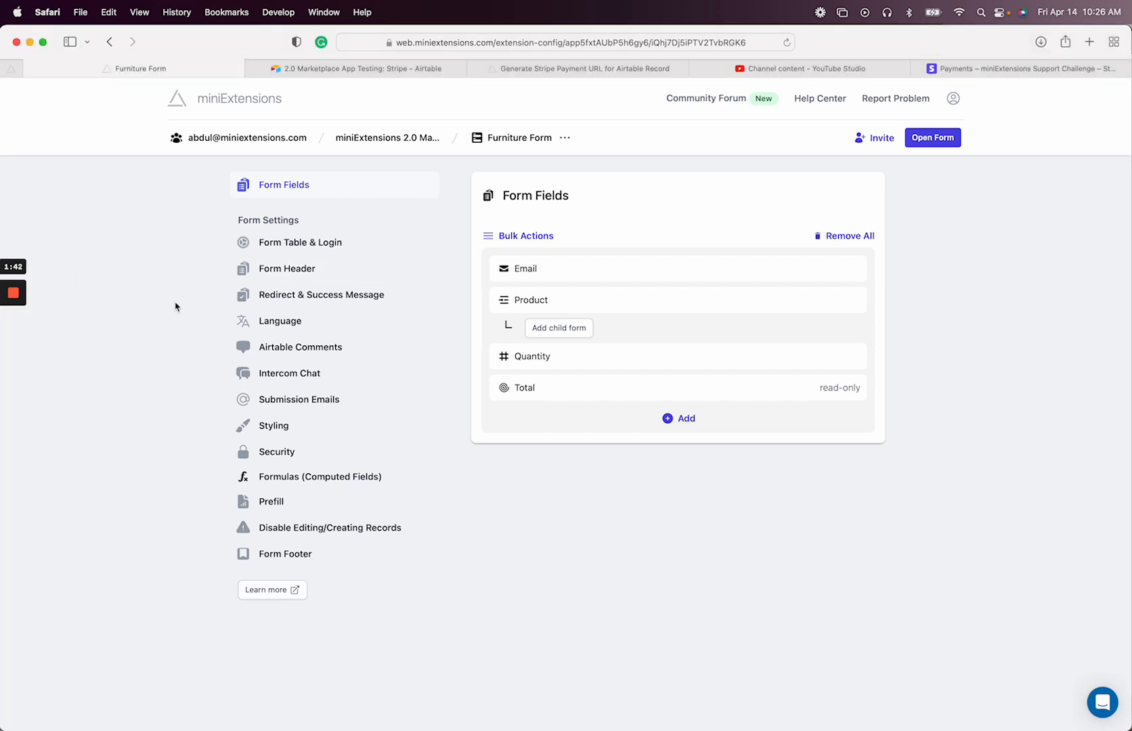
# Set the after-save Redirect URL to the Airtable field Stripe Formula, checking its links in Airtable
pyautogui.click(332, 295)
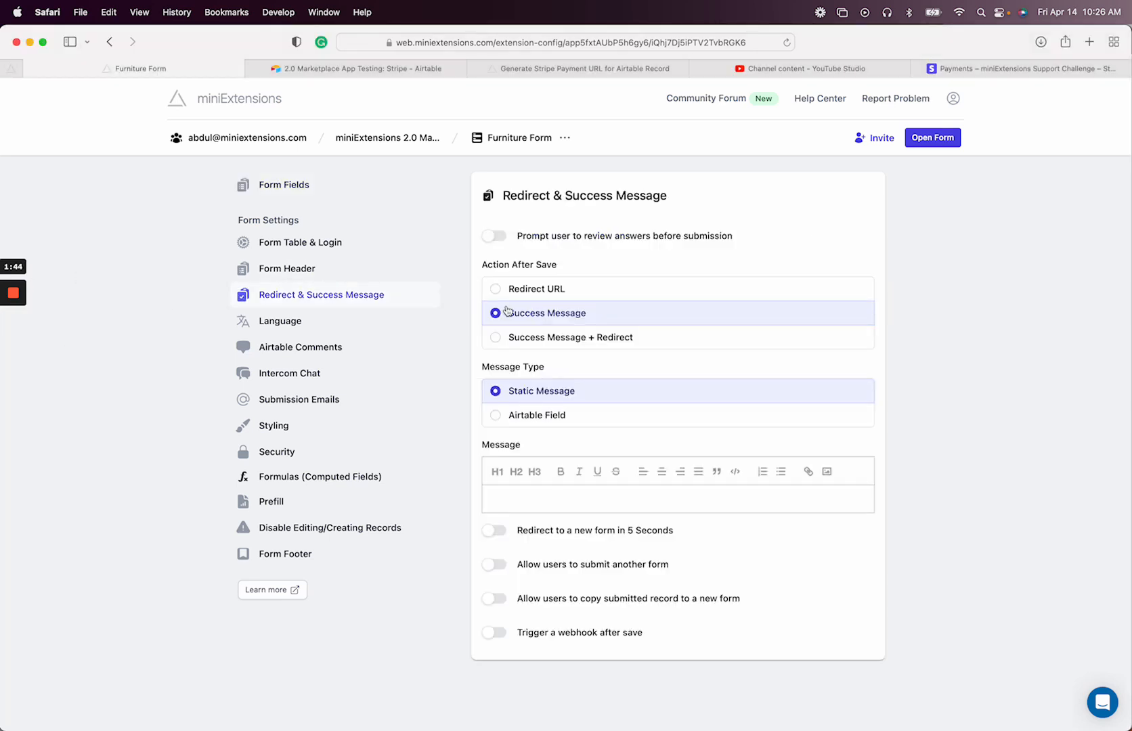
pyautogui.click(545, 289)
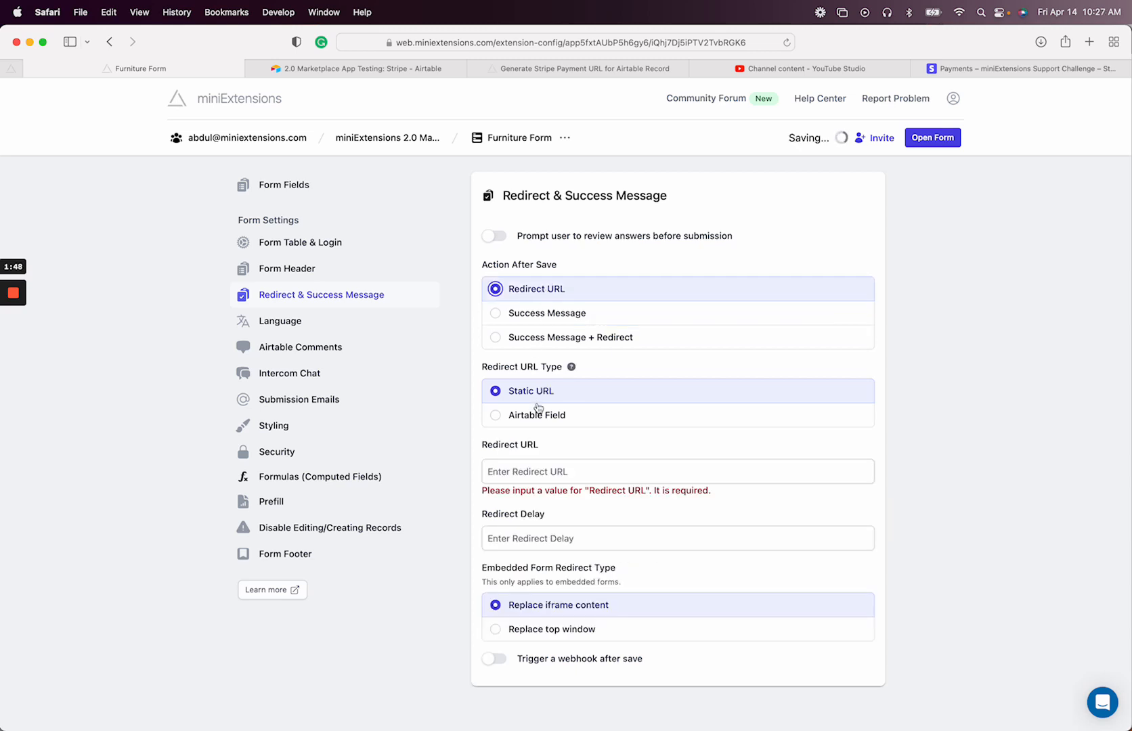
pyautogui.click(538, 416)
pyautogui.click(541, 466)
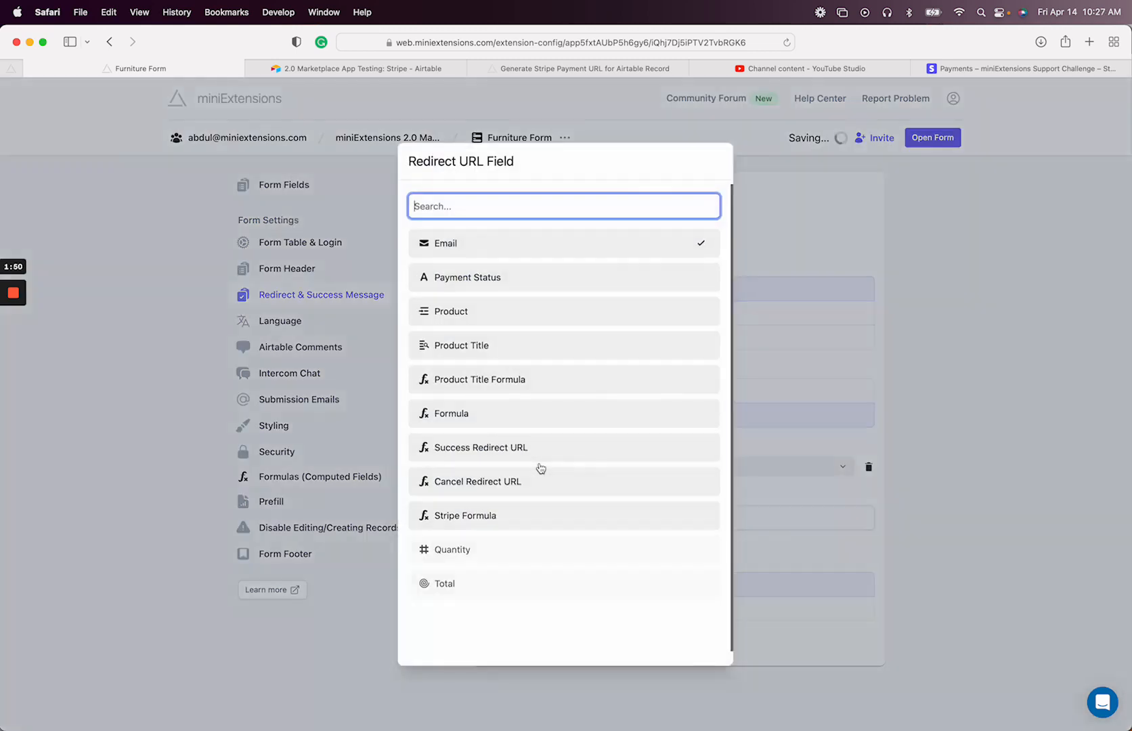
pyautogui.click(492, 509)
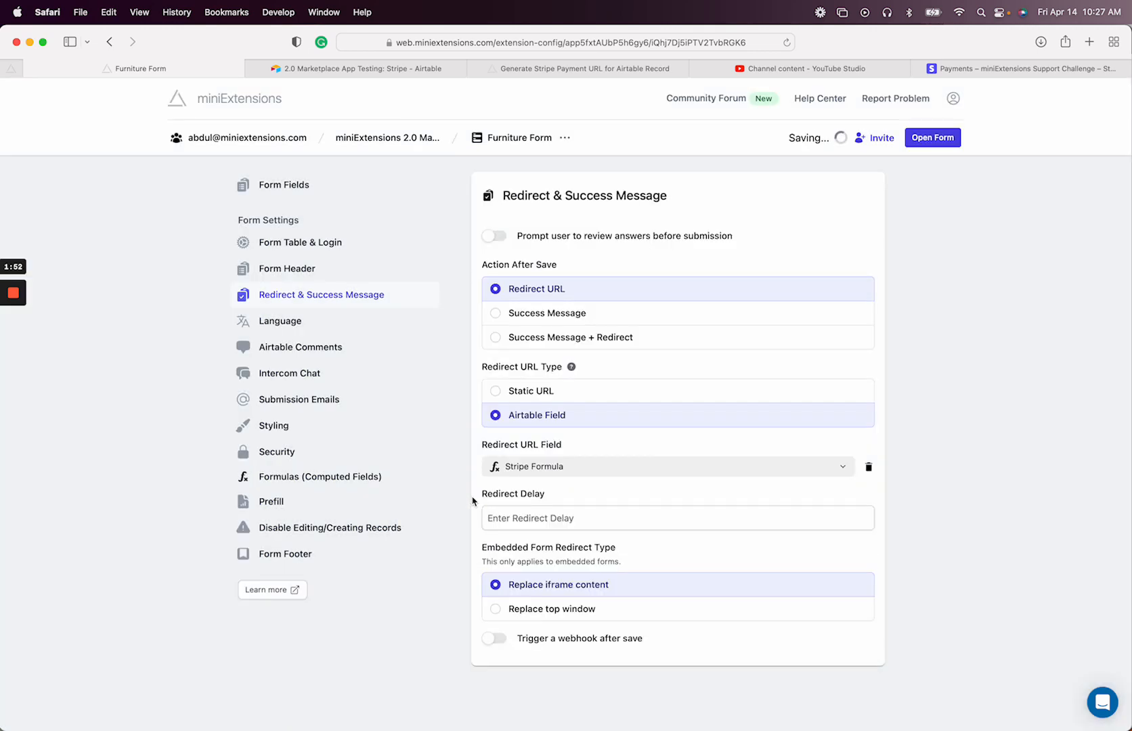
pyautogui.click(385, 68)
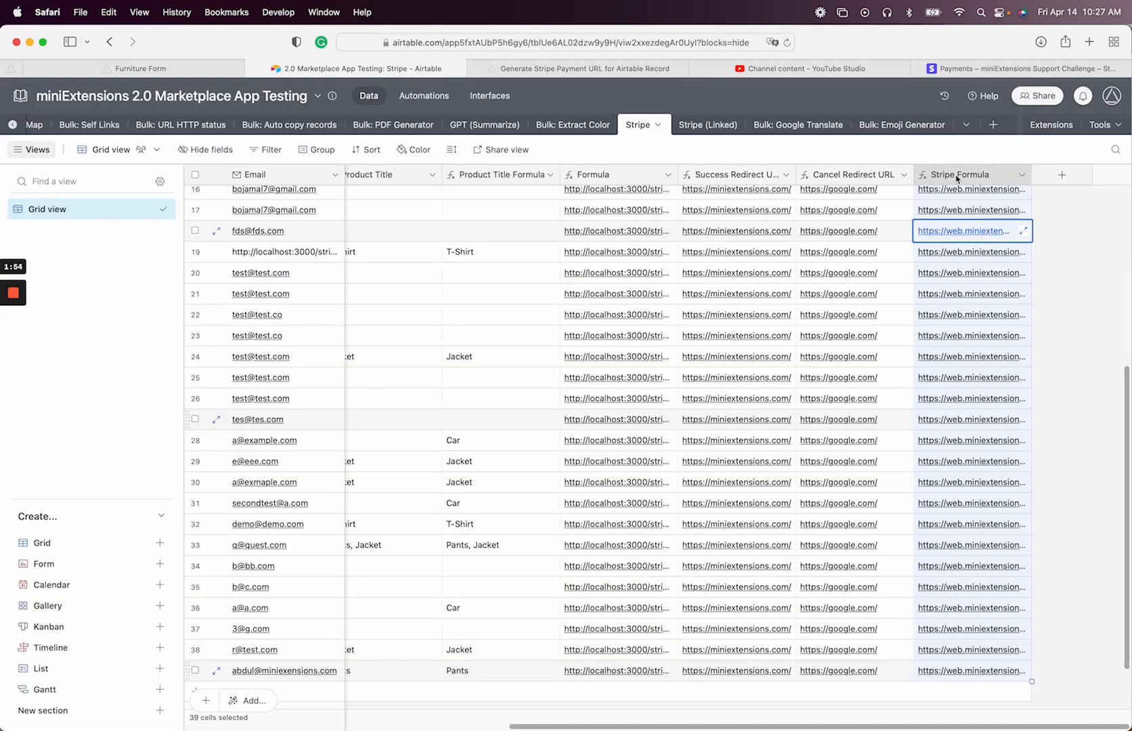
pyautogui.scroll(-1, 970, 180)
pyautogui.click(169, 68)
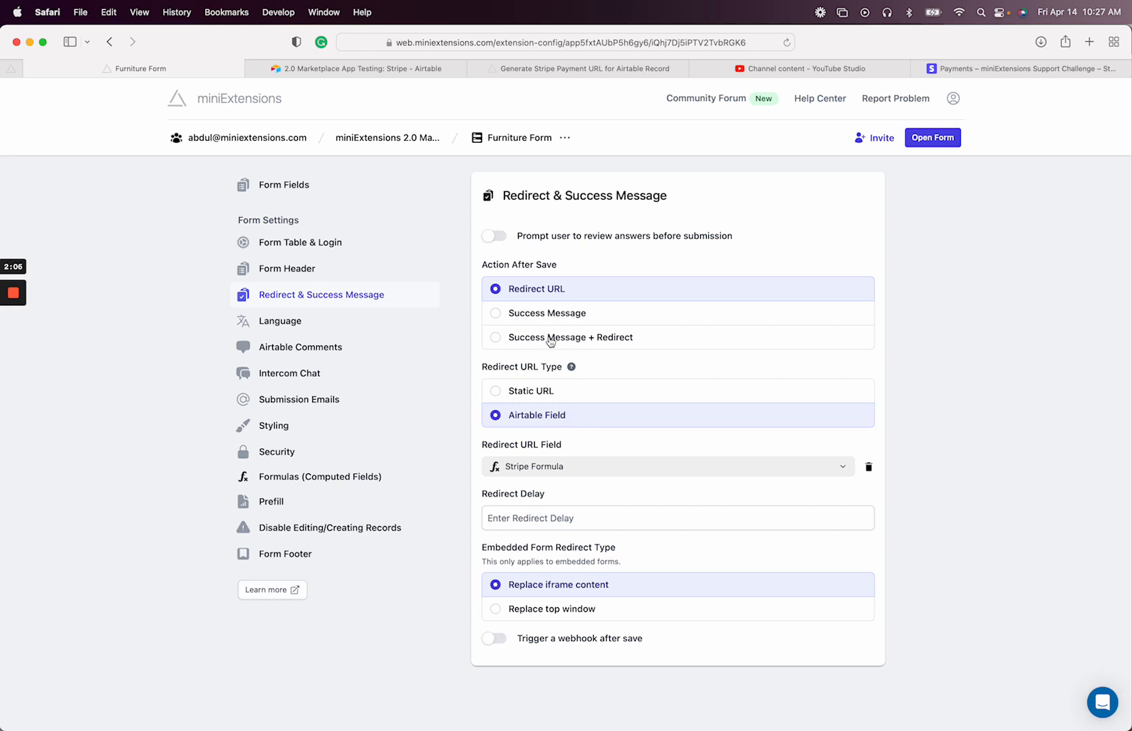
# Review the Success and Cancel Redirect URL columns in the Airtable Stripe table
pyautogui.moveTo(13, 312)
pyautogui.click(13, 345)
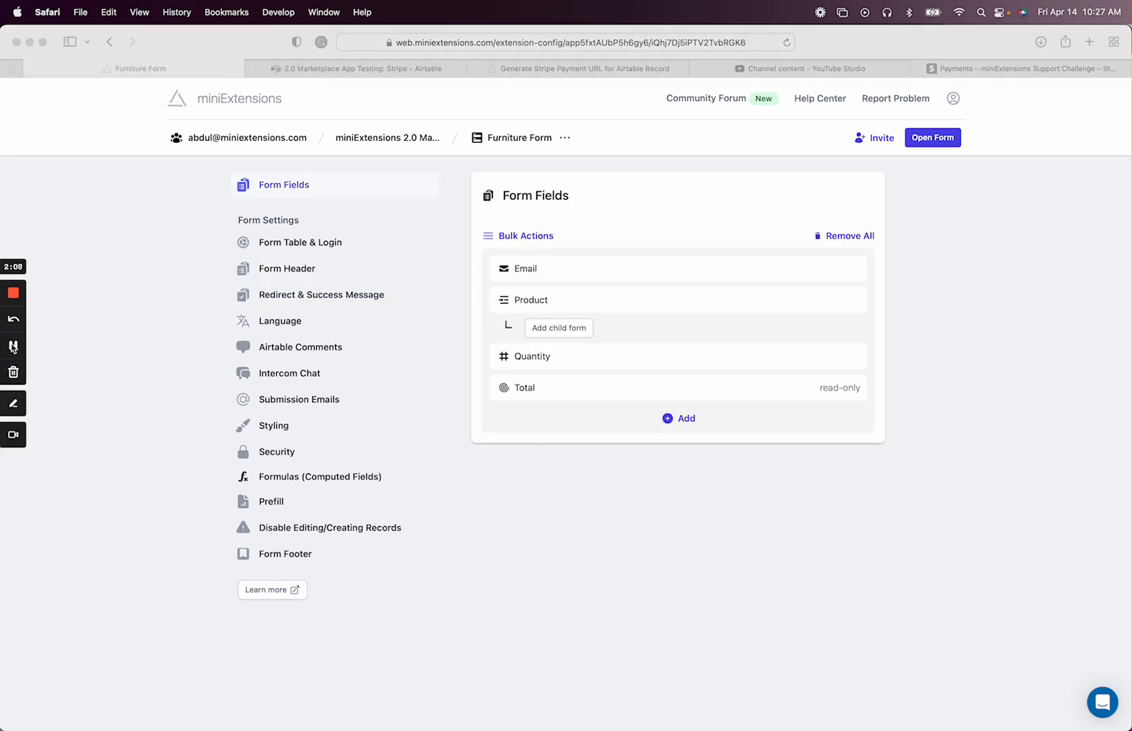
pyautogui.click(57, 361)
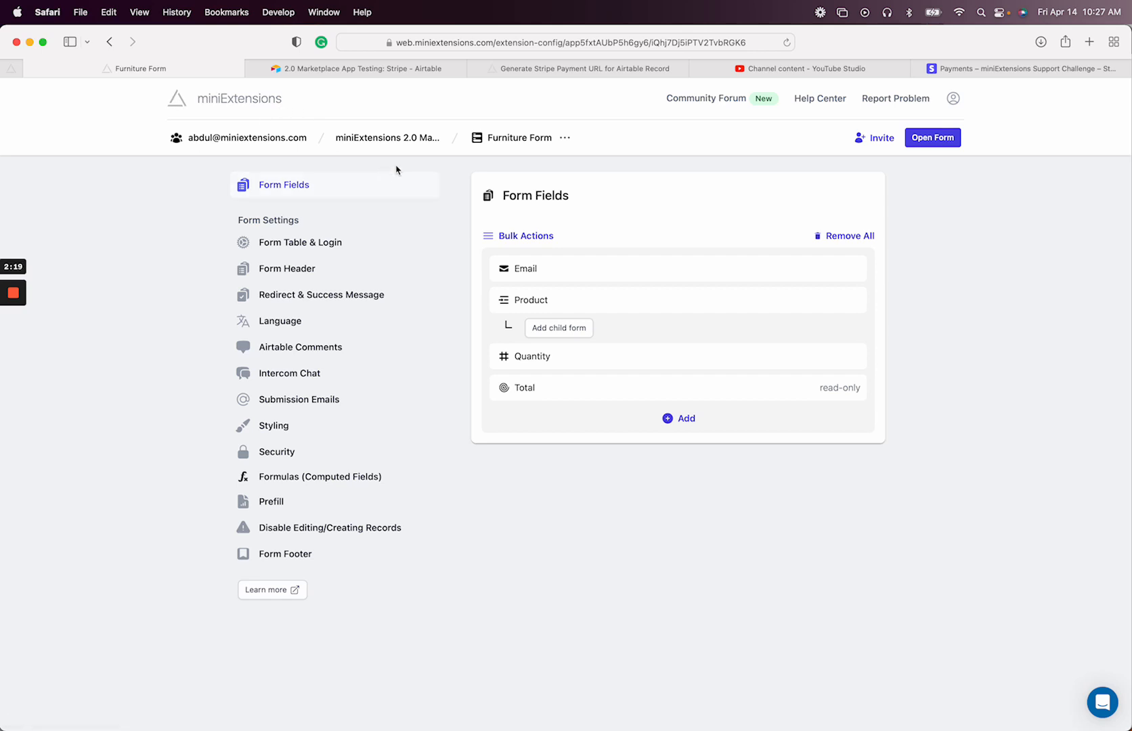
pyautogui.click(384, 139)
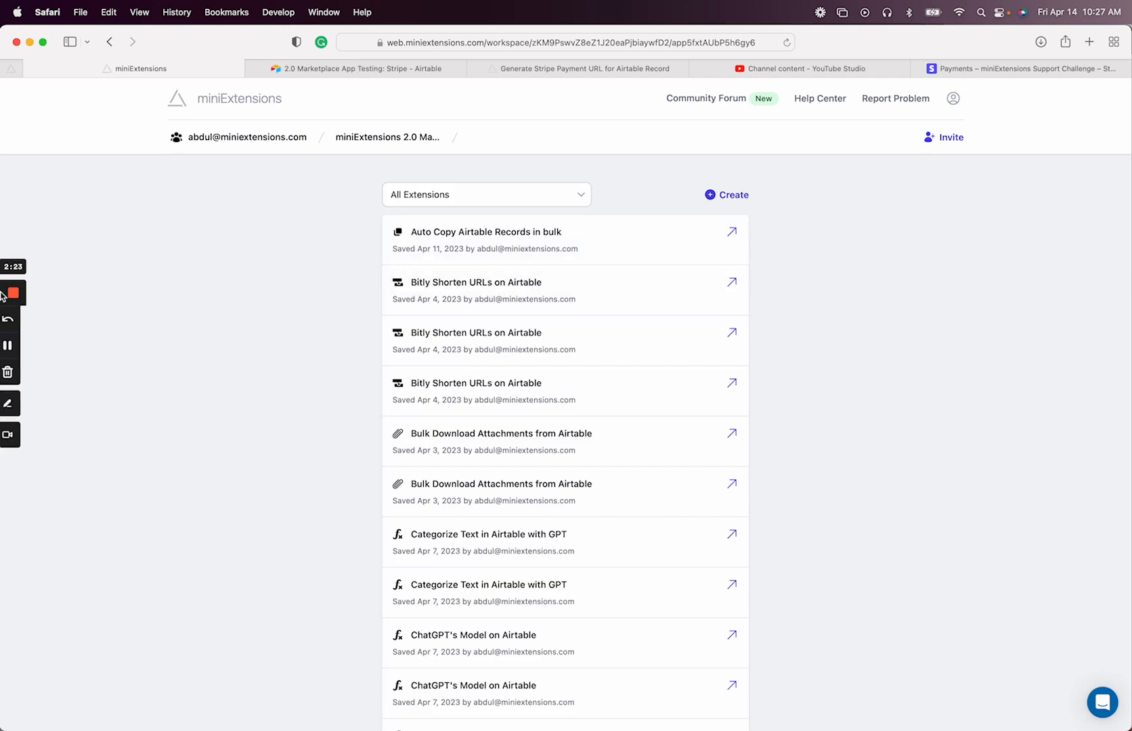
pyautogui.click(13, 347)
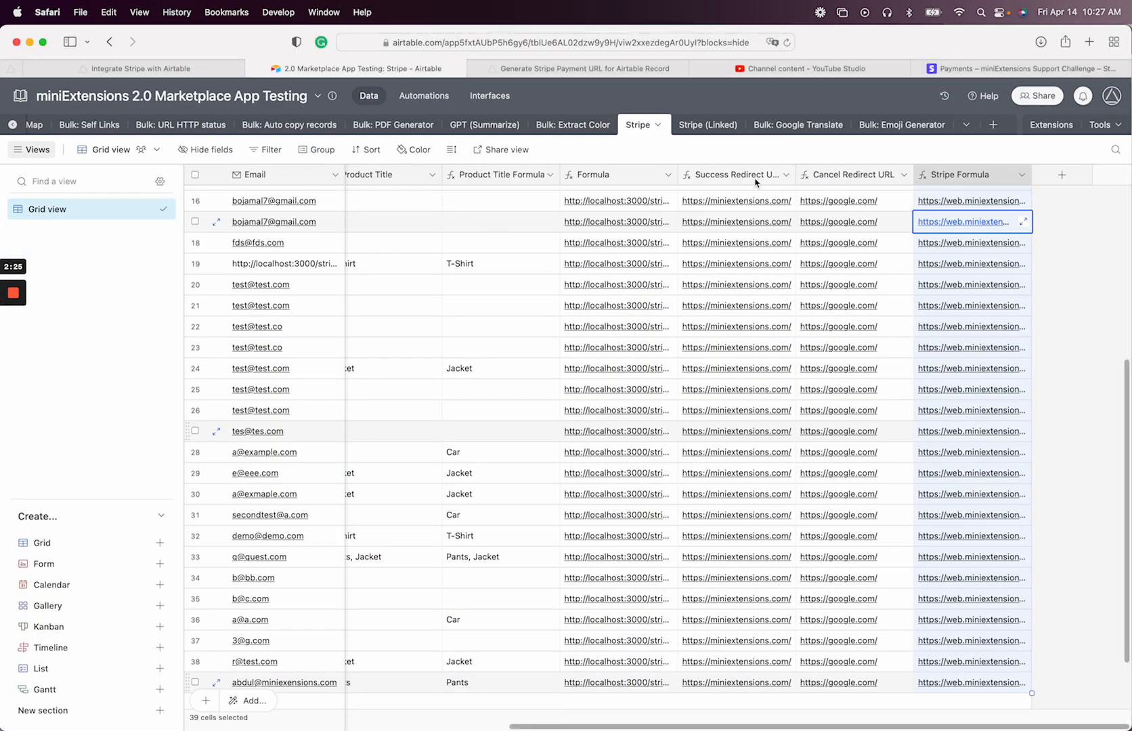
pyautogui.click(756, 182)
pyautogui.click(870, 178)
pyautogui.scroll(1, 822, 241)
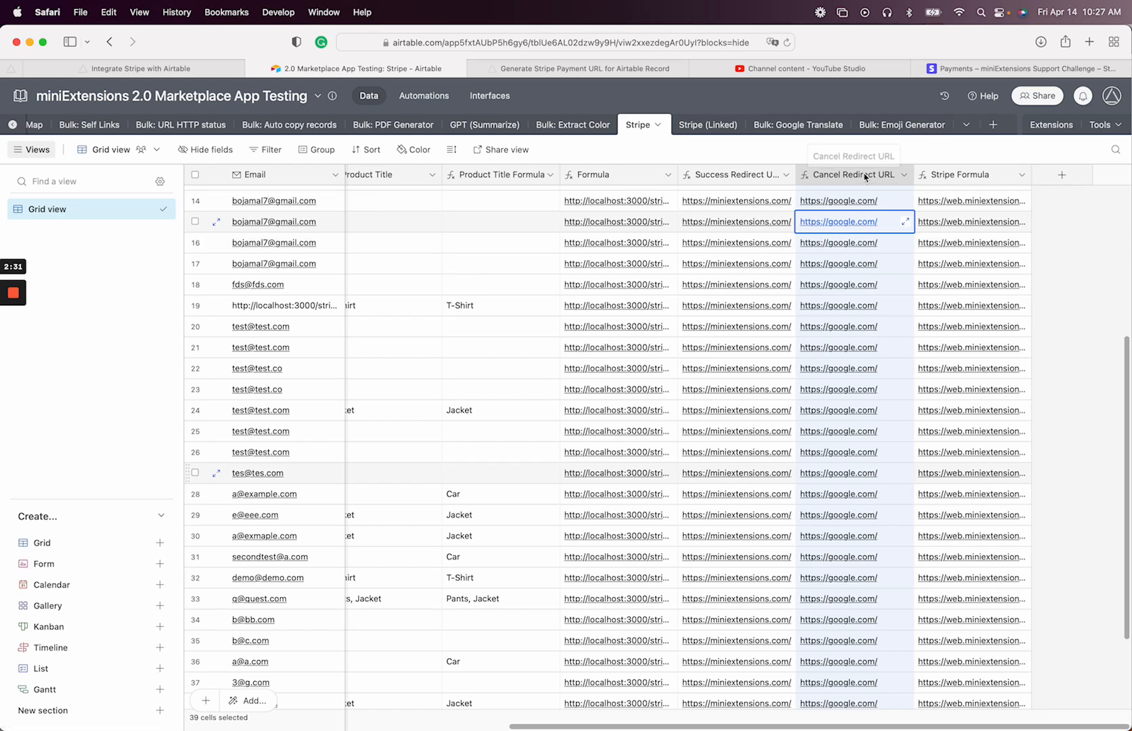
# Open the Furniture Form for creating records and copy its link
pyautogui.click(152, 68)
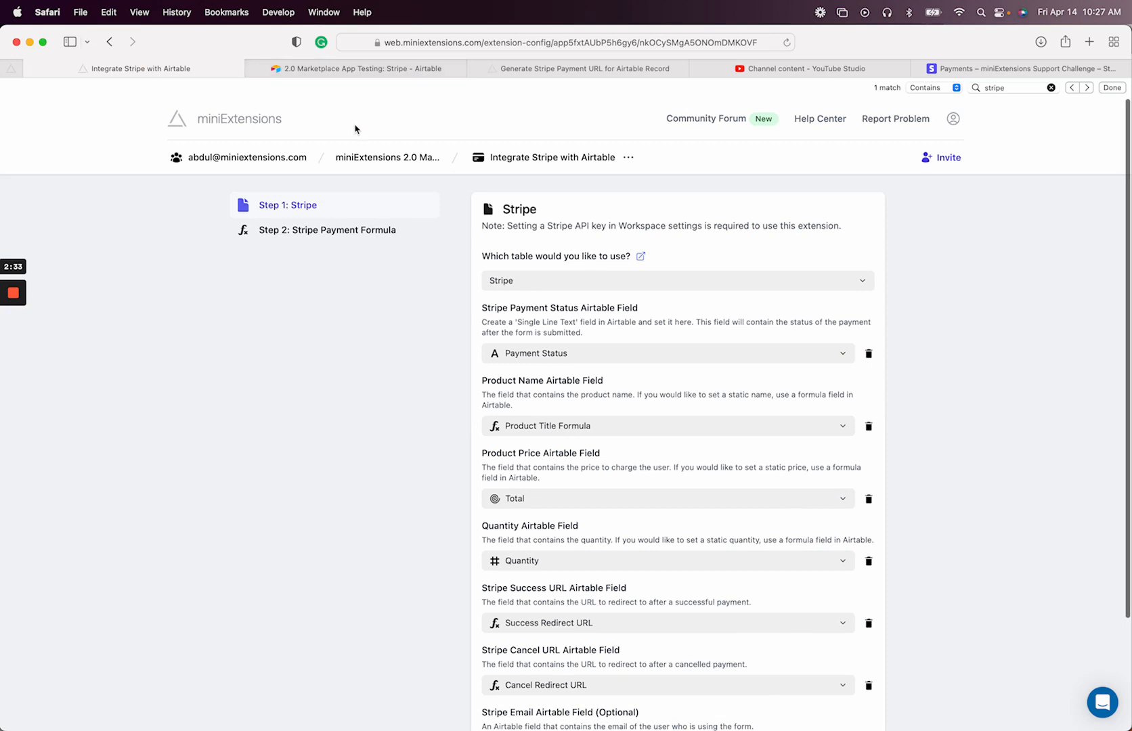
pyautogui.click(387, 155)
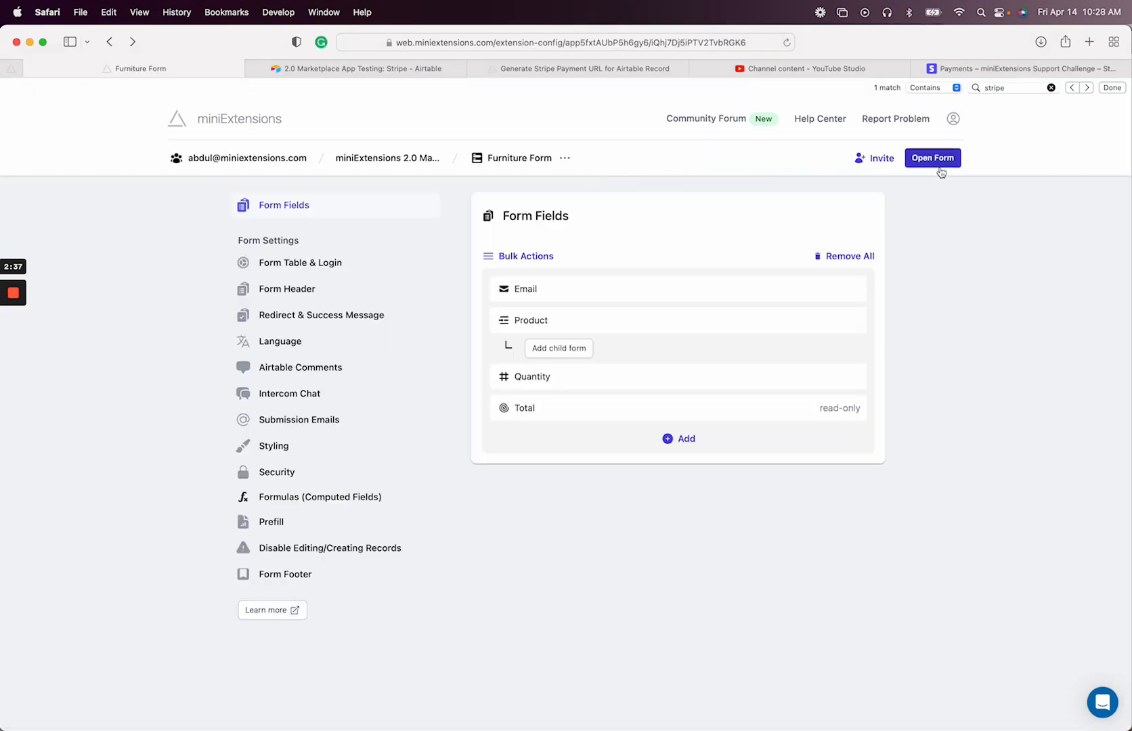
pyautogui.click(938, 160)
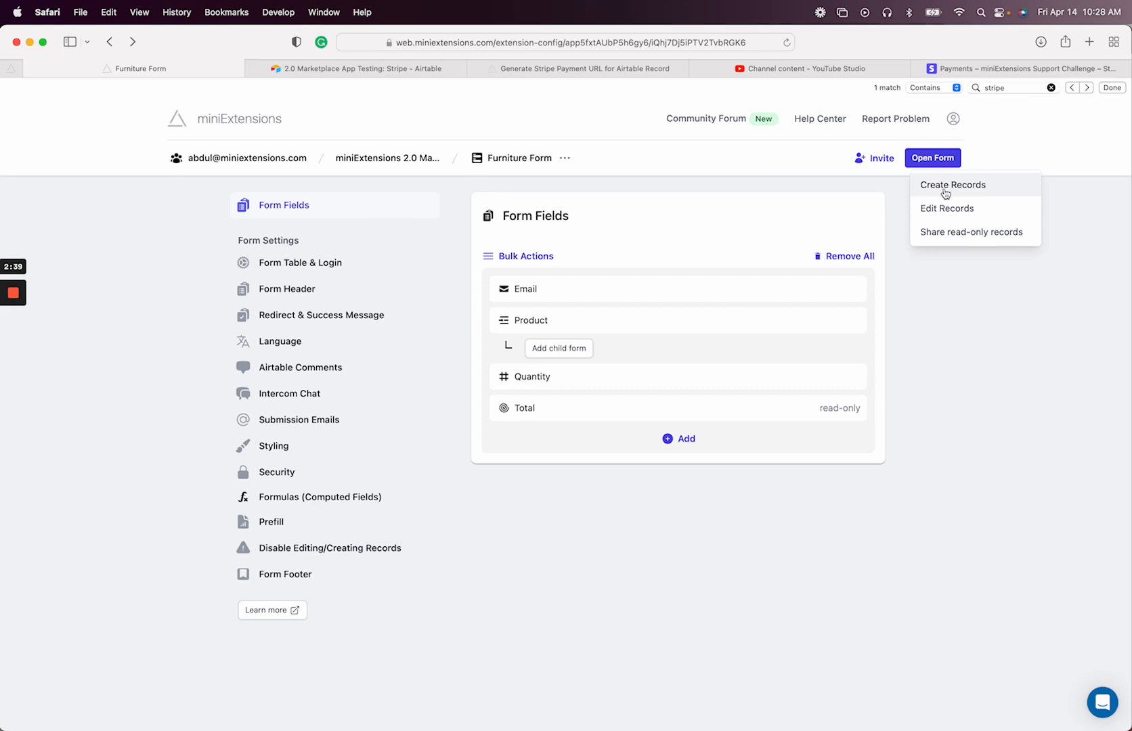
pyautogui.click(945, 193)
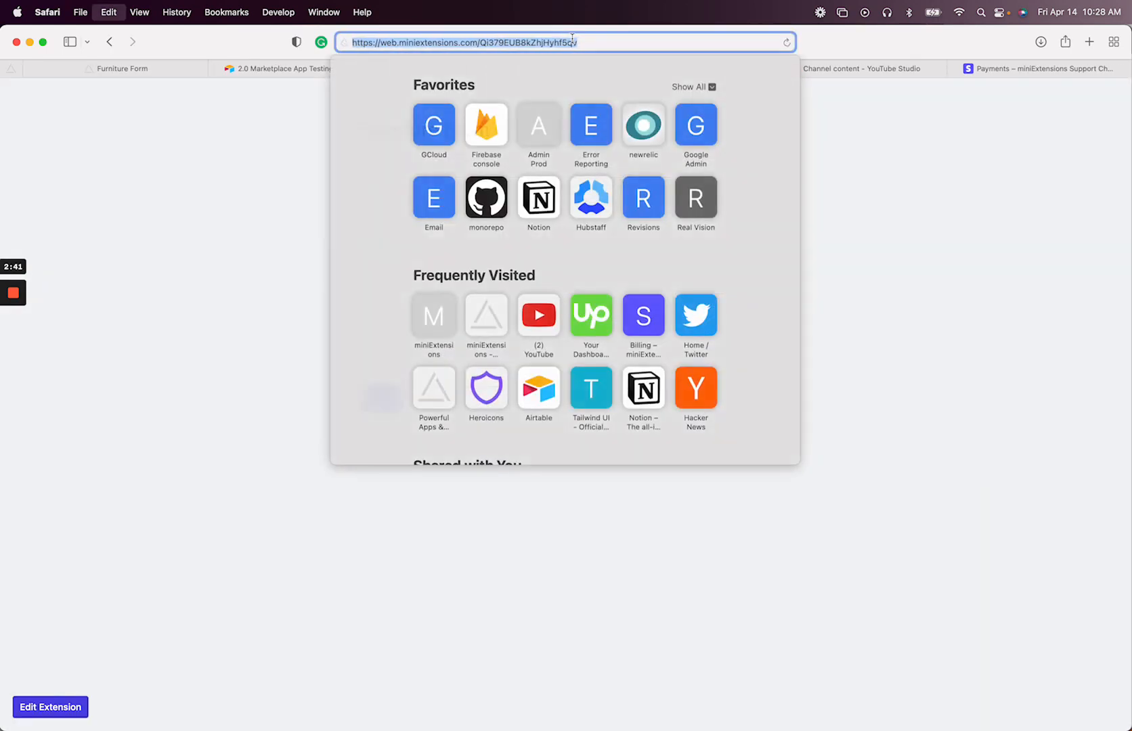
pyautogui.press('super+w')
pyautogui.click(643, 69)
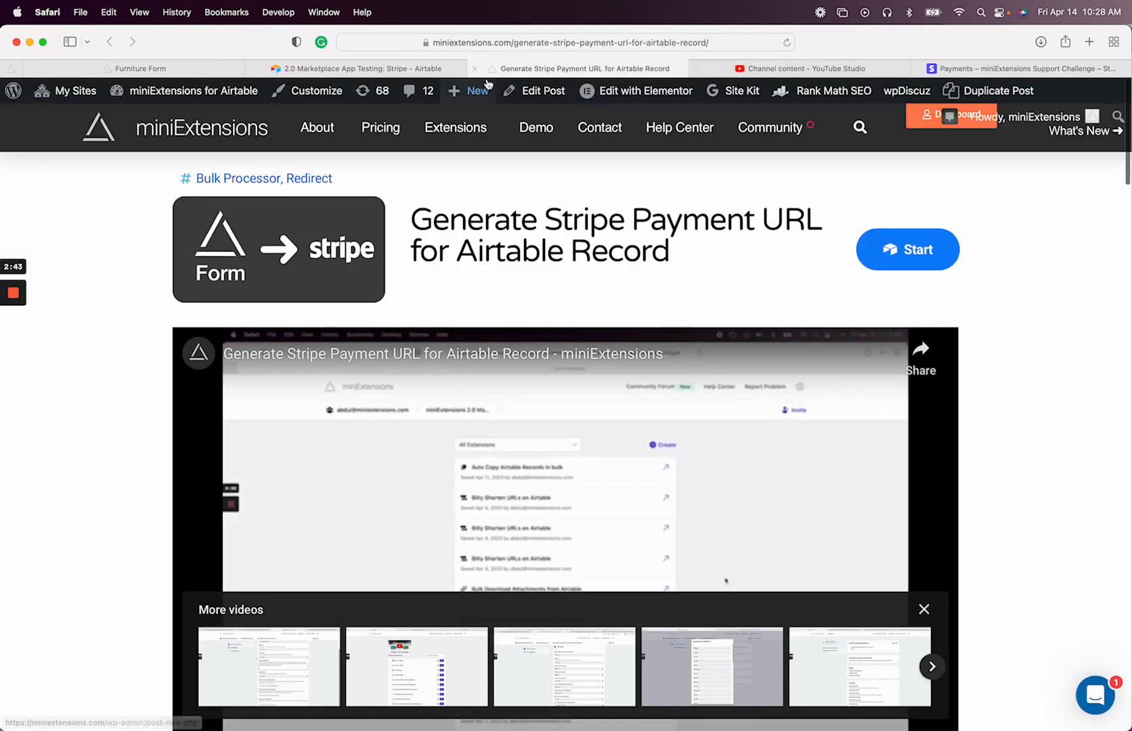
pyautogui.click(401, 68)
# Replace the google.com address in the Cancel Redirect URL formula with the copied form link
pyautogui.scroll(1, 783, 189)
pyautogui.doubleClick(852, 174)
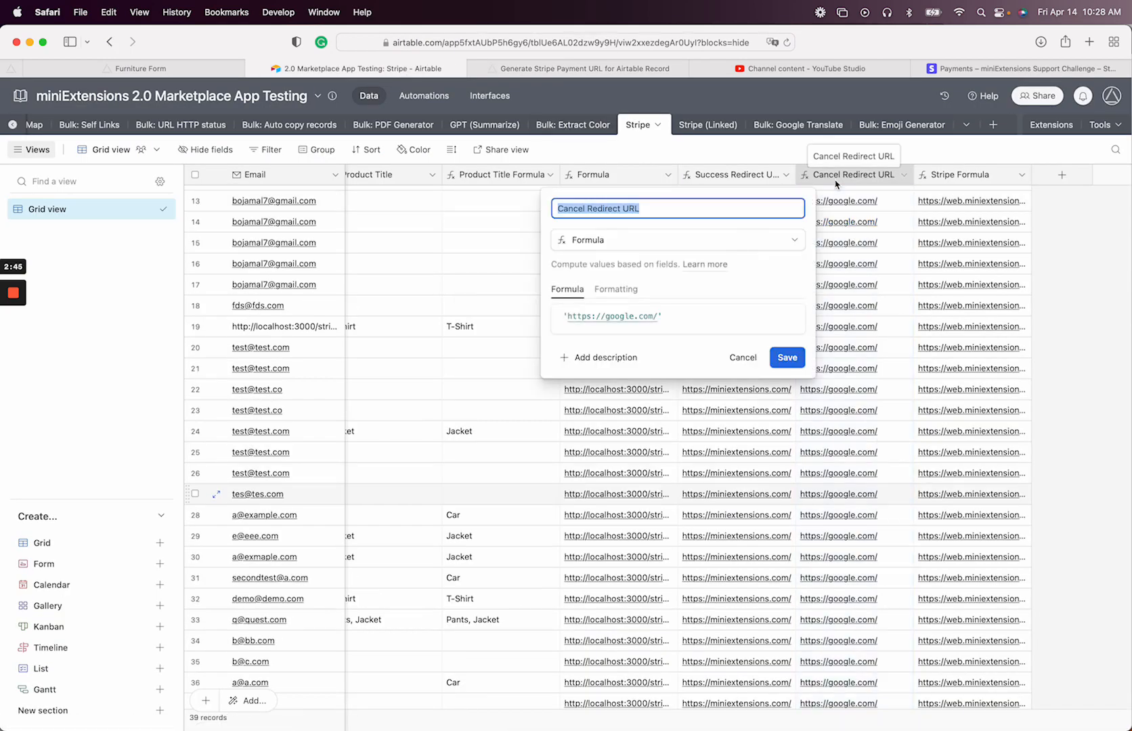
pyautogui.moveTo(658, 316); pyautogui.dragTo(576, 317)
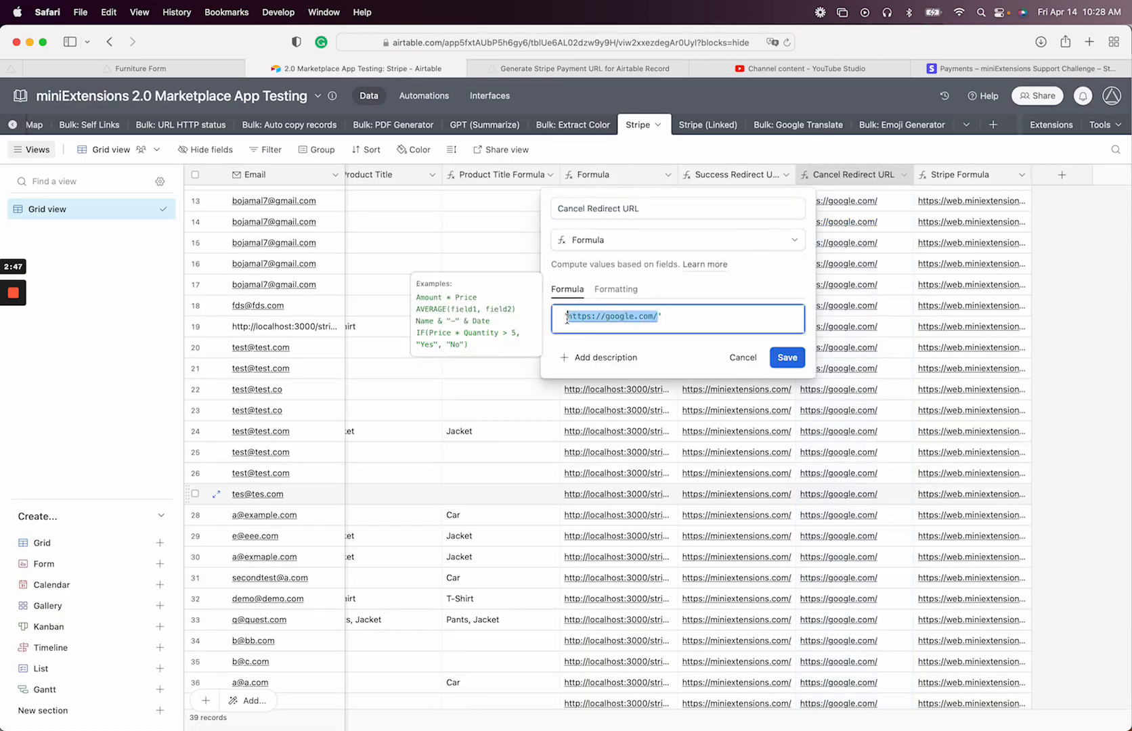
pyautogui.write('https://web.miniextensions.com/Qi379EUB8kZhjHyhf5qv')
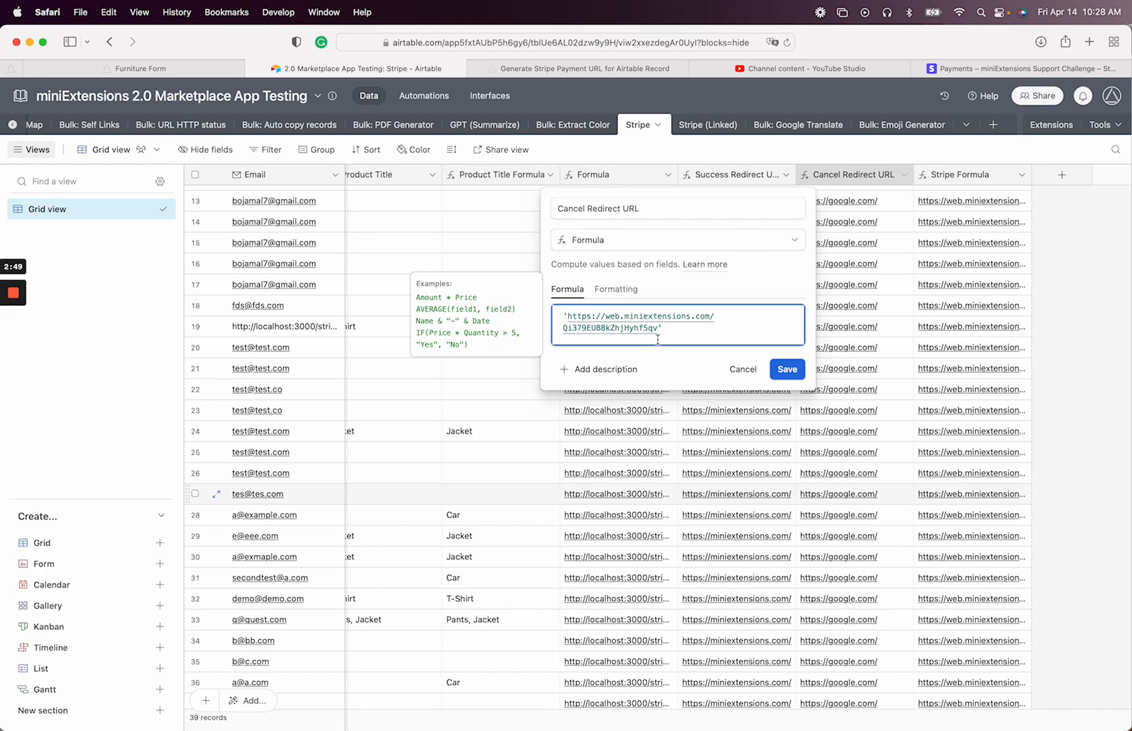
pyautogui.click(787, 369)
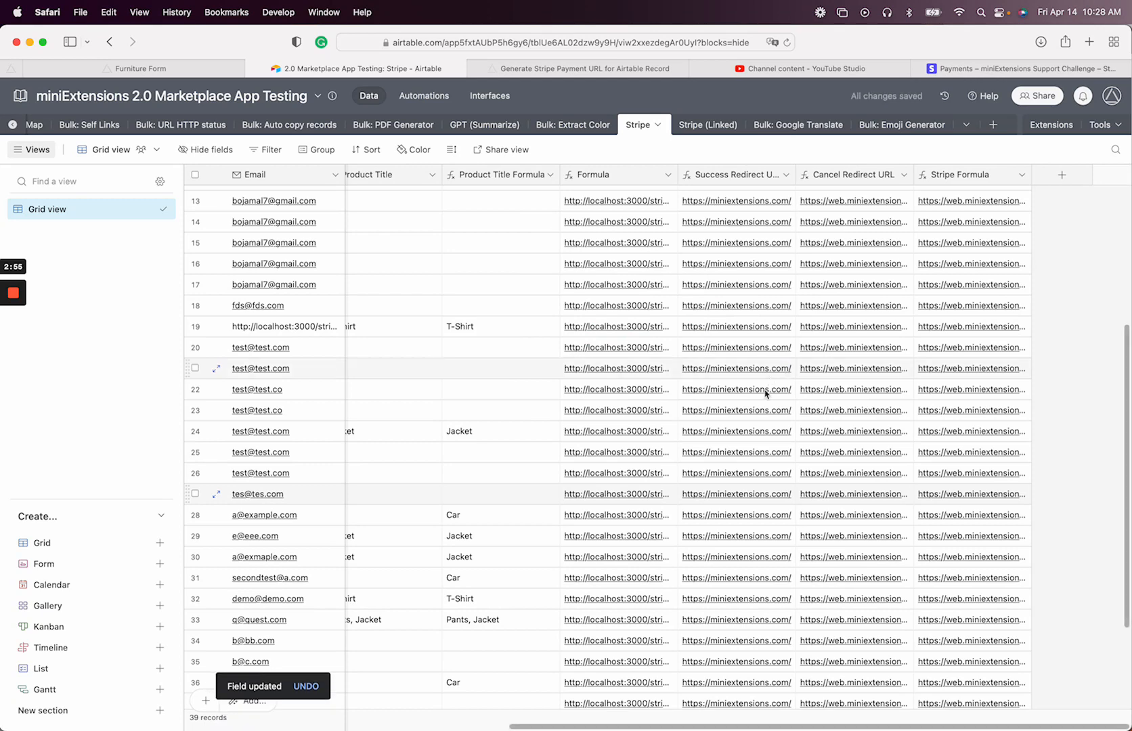
# Append & RECORD_ID() to the Cancel Redirect URL formula and save it
pyautogui.scroll(-5, 765, 394)
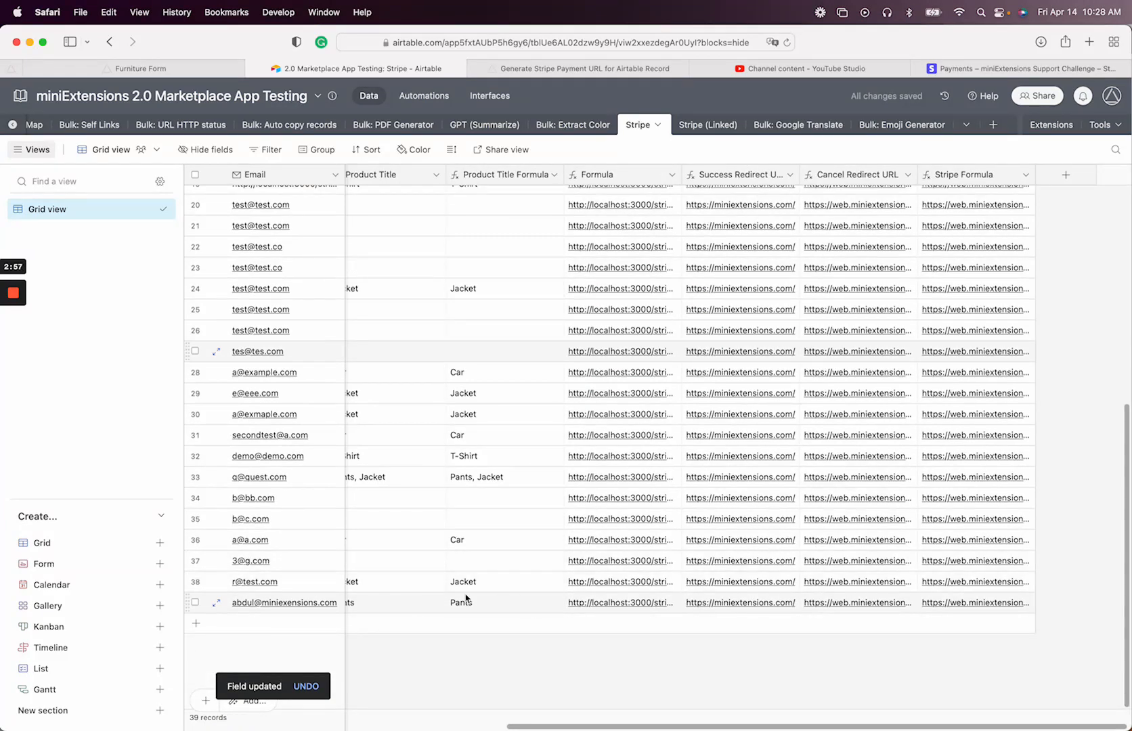
pyautogui.scroll(1, 867, 174)
pyautogui.doubleClick(866, 174)
pyautogui.click(660, 329)
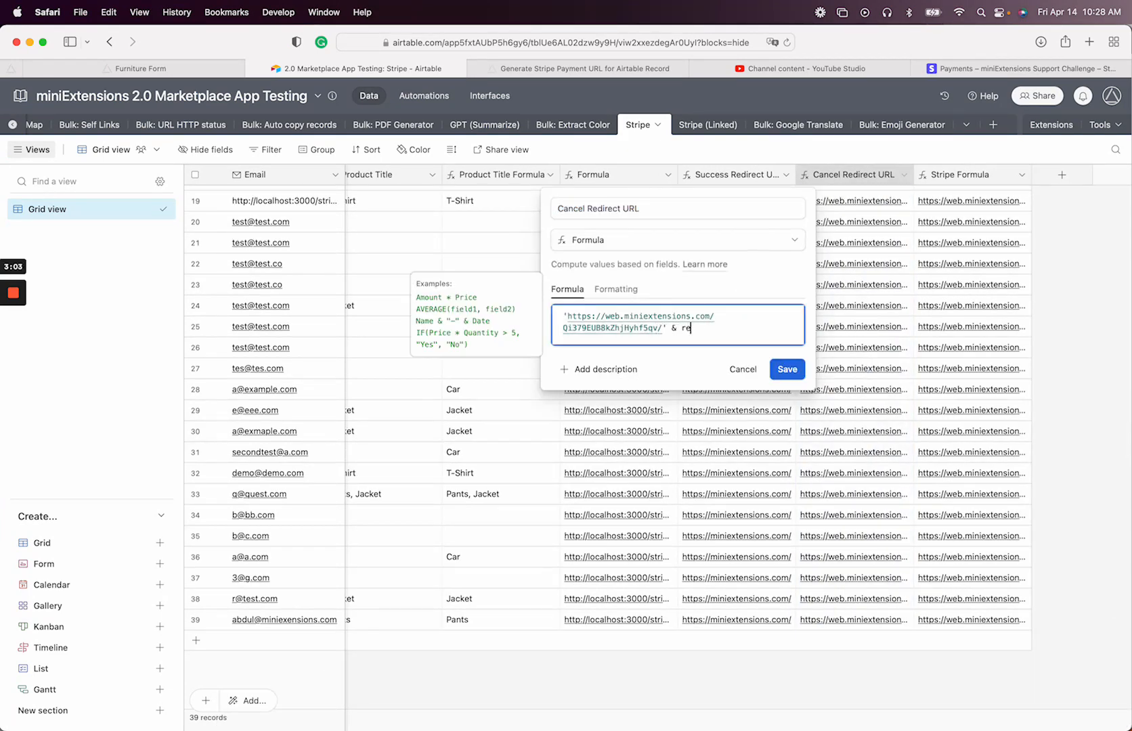
pyautogui.write('& record')
pyautogui.press('Tab')
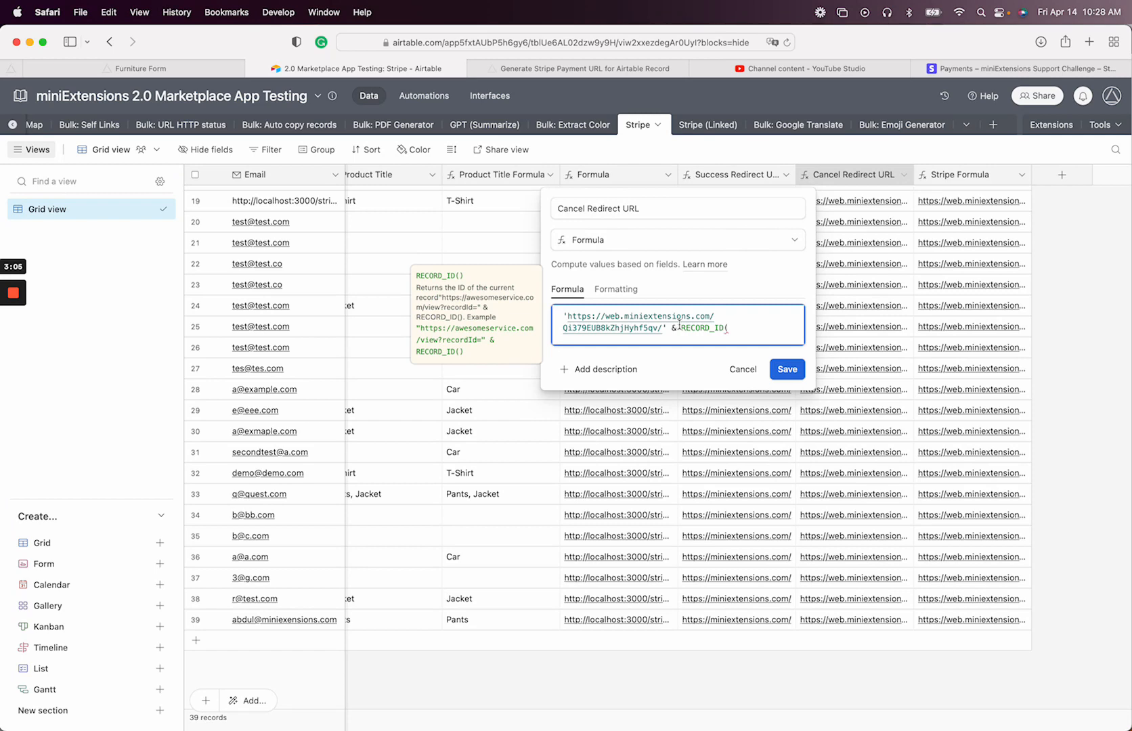
pyautogui.write(')')
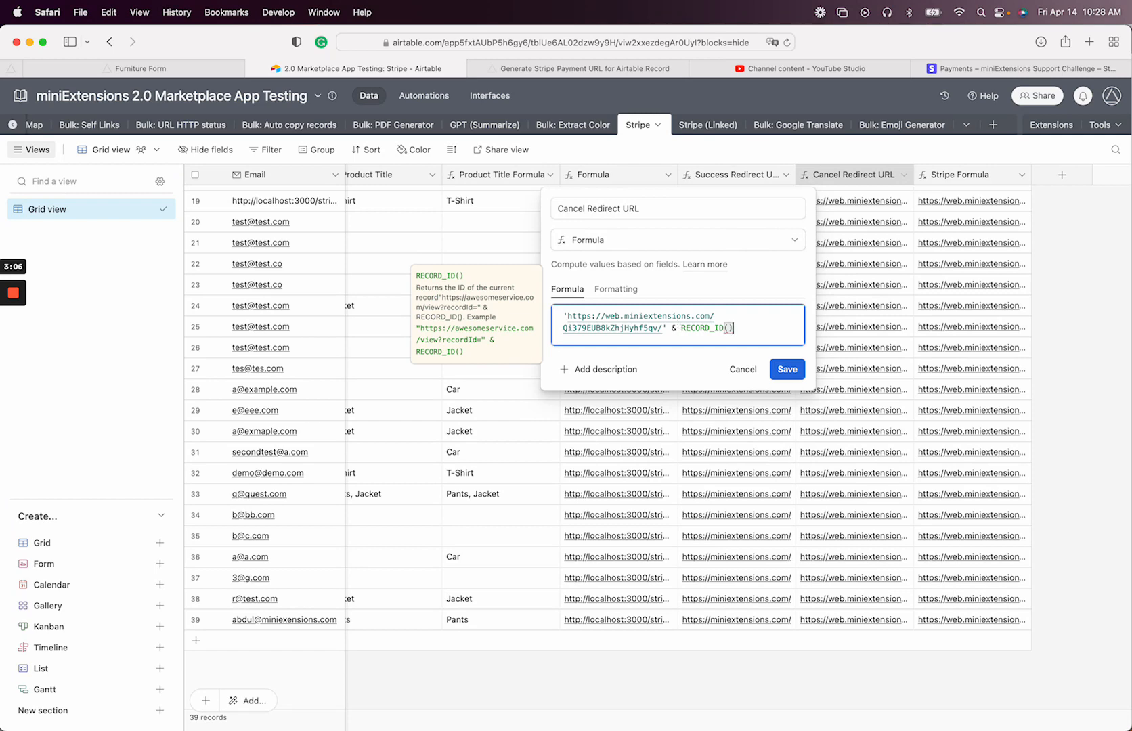
pyautogui.click(788, 371)
# Check the Cancel and Success Redirect URL columns, then return to the Furniture Form settings
pyautogui.hscroll(-10, 705, 483)
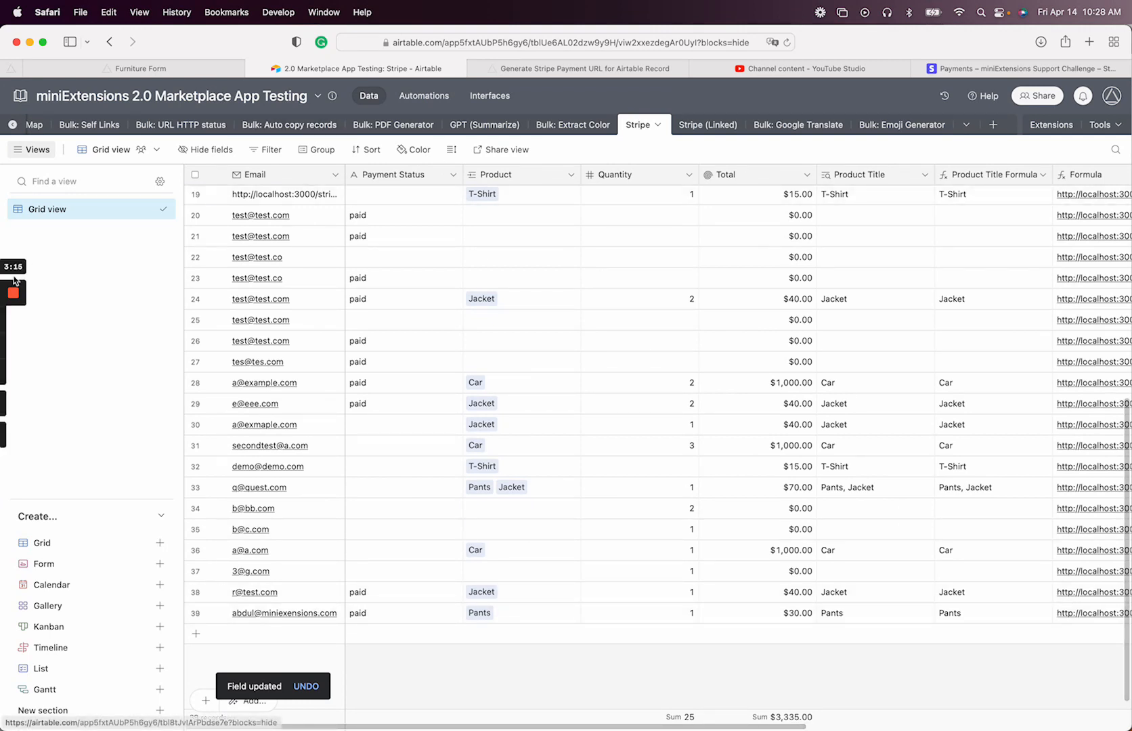
pyautogui.hscroll(5, 490, 335)
pyautogui.hscroll(4, 491, 336)
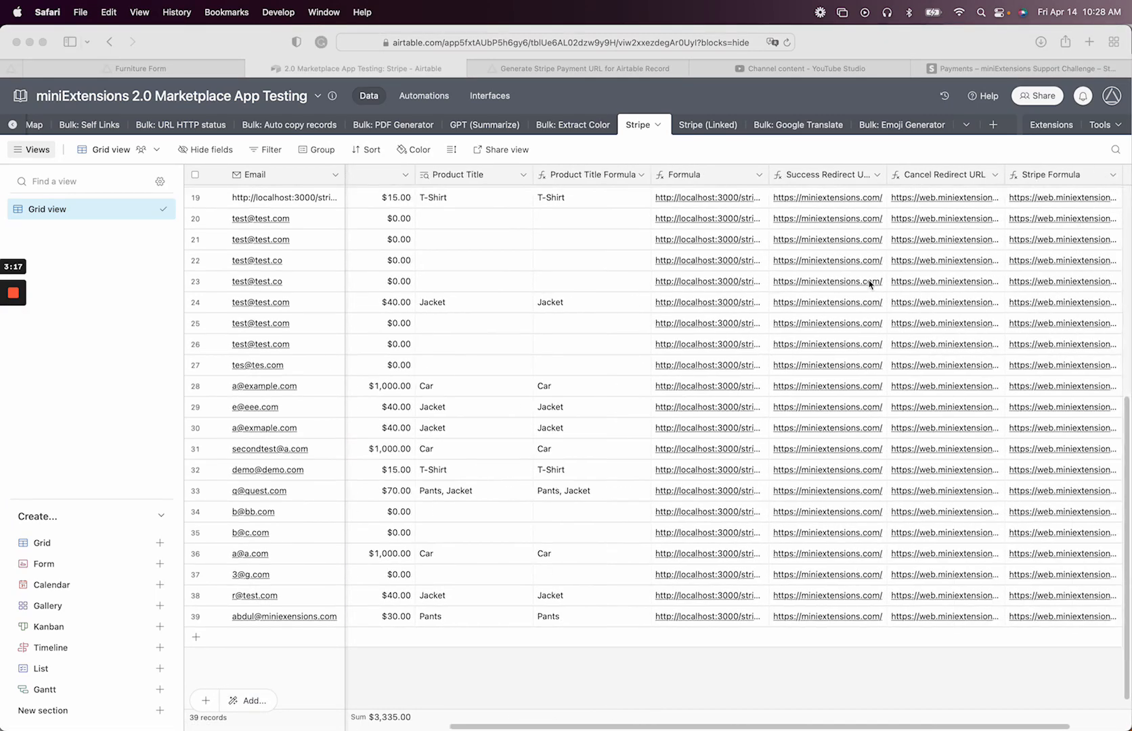
pyautogui.click(951, 180)
pyautogui.click(943, 178)
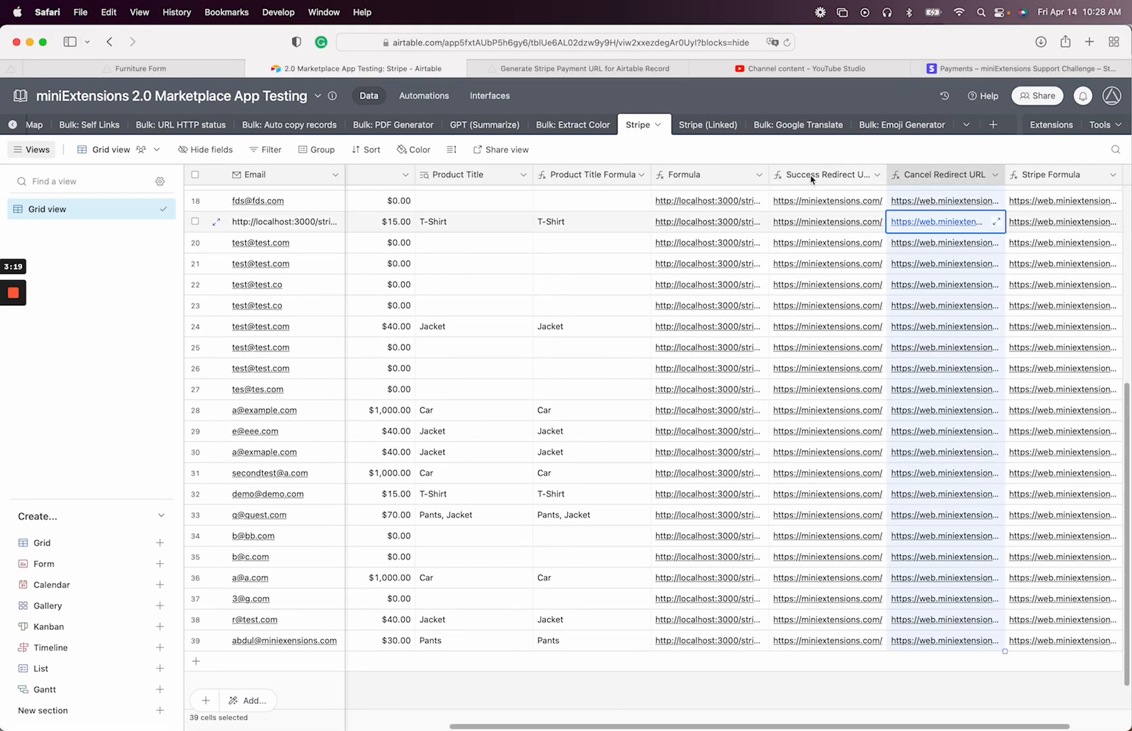
pyautogui.click(811, 178)
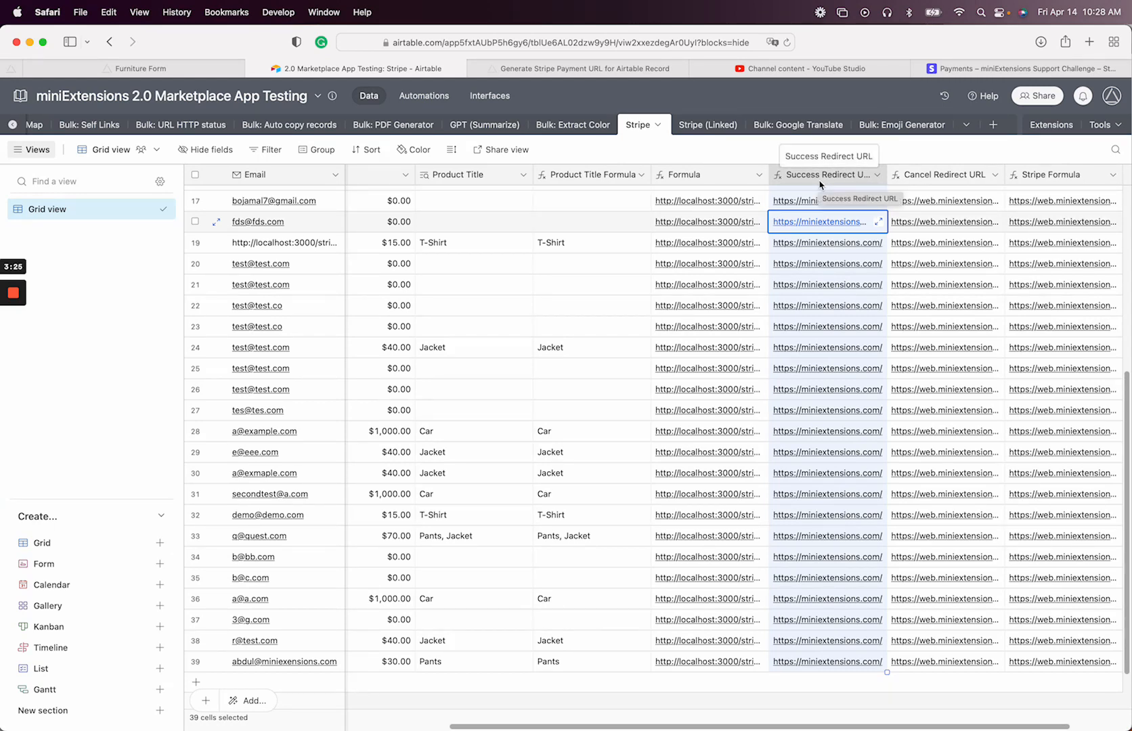
pyautogui.click(186, 70)
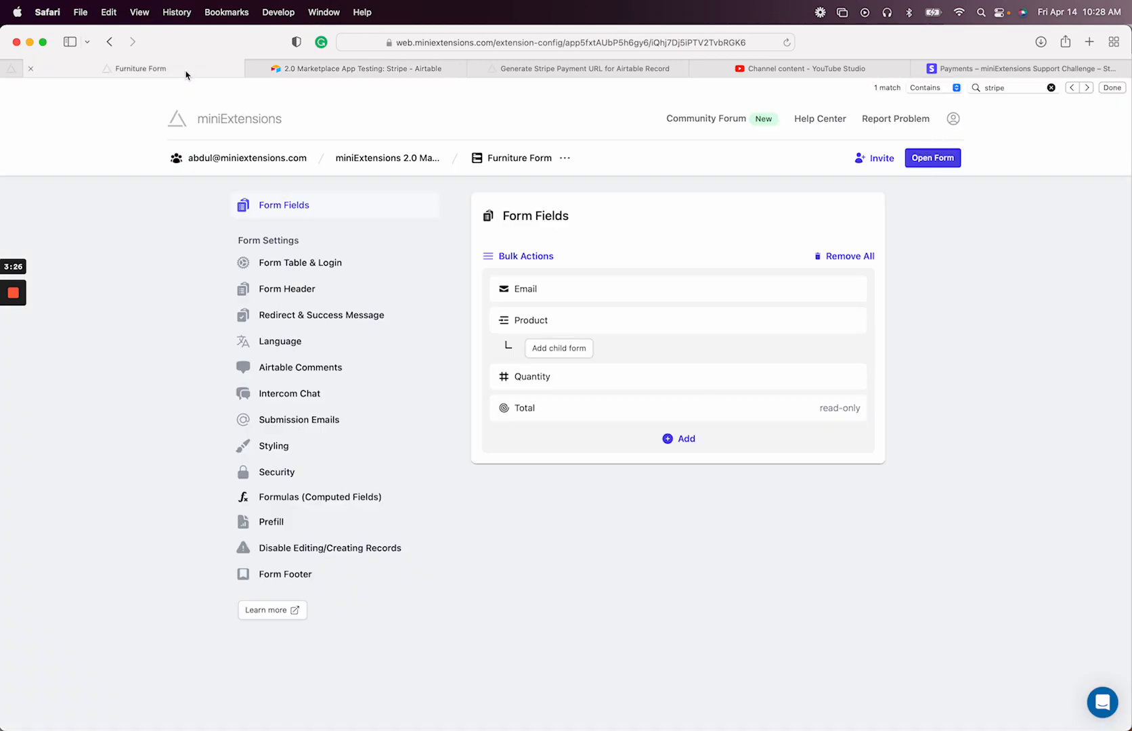
# Rename the Furniture Form to 'Stripe Products (Editable)'
pyautogui.click(519, 159)
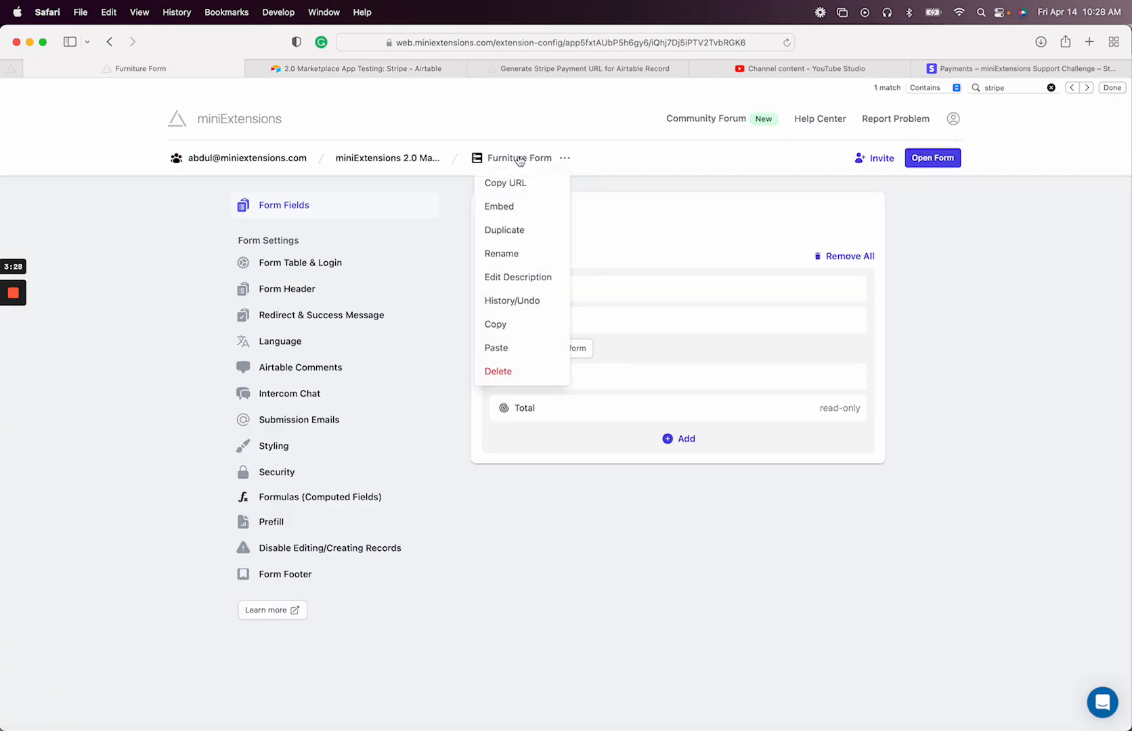
pyautogui.click(525, 259)
pyautogui.press('super+a')
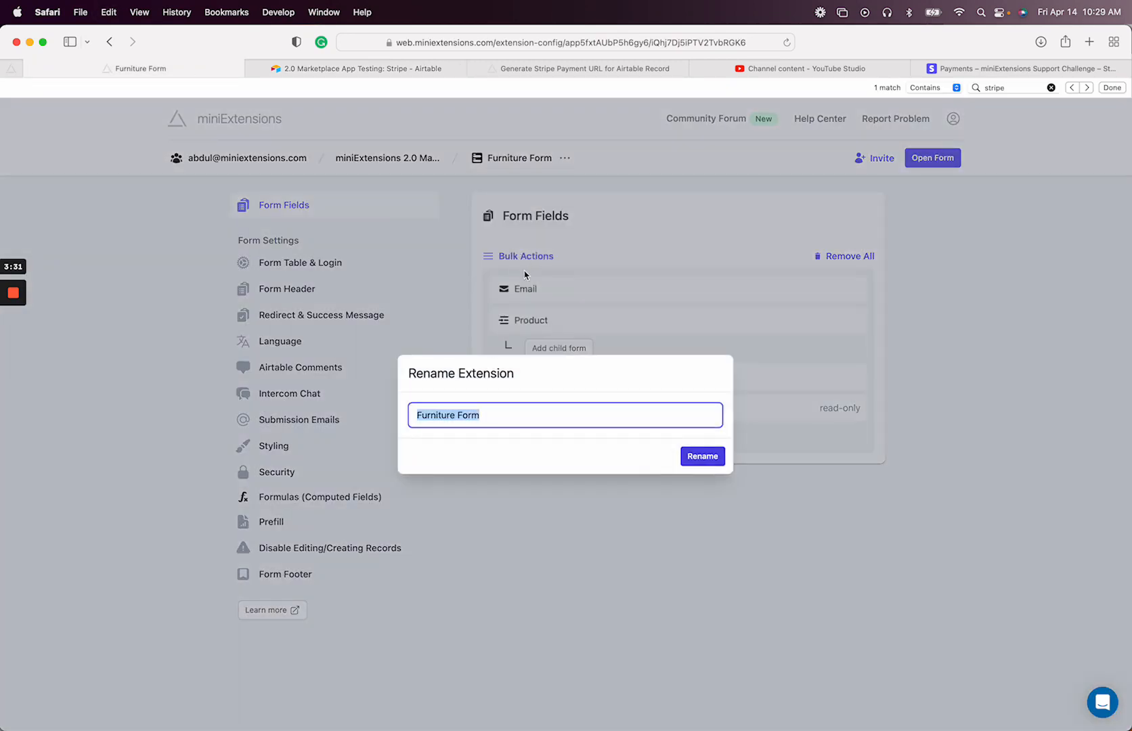
pyautogui.write('Str')
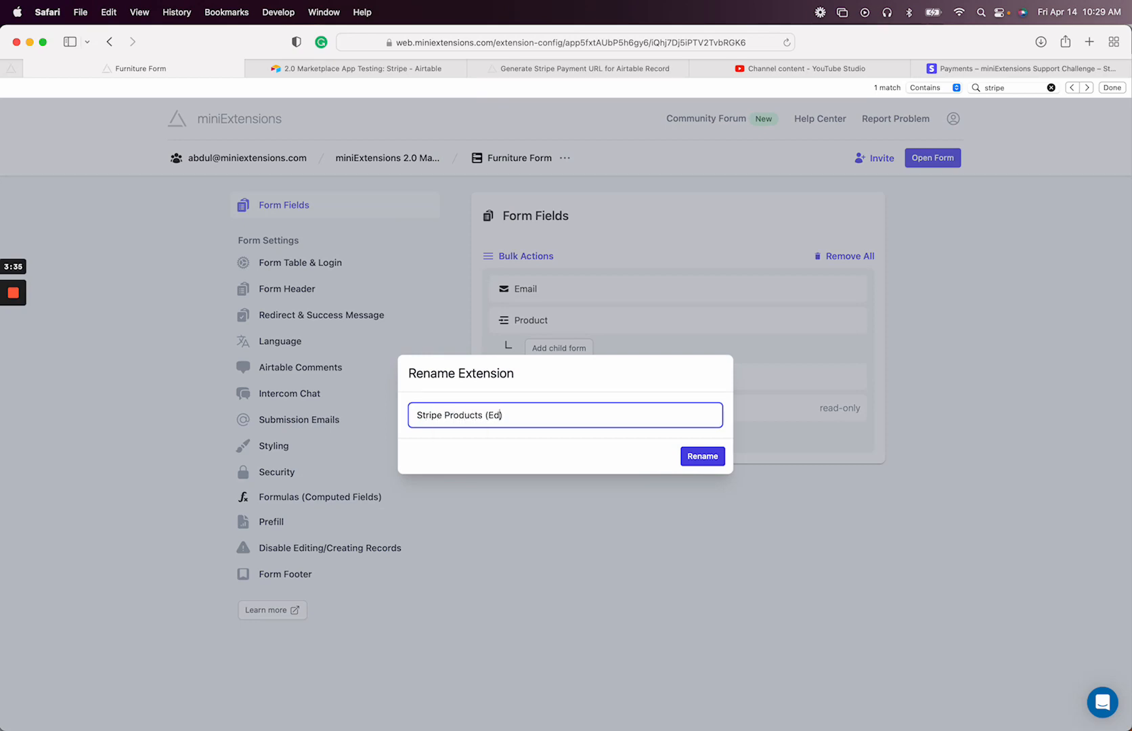
pyautogui.write('ipe Products (Editable)')
pyautogui.press('Return')
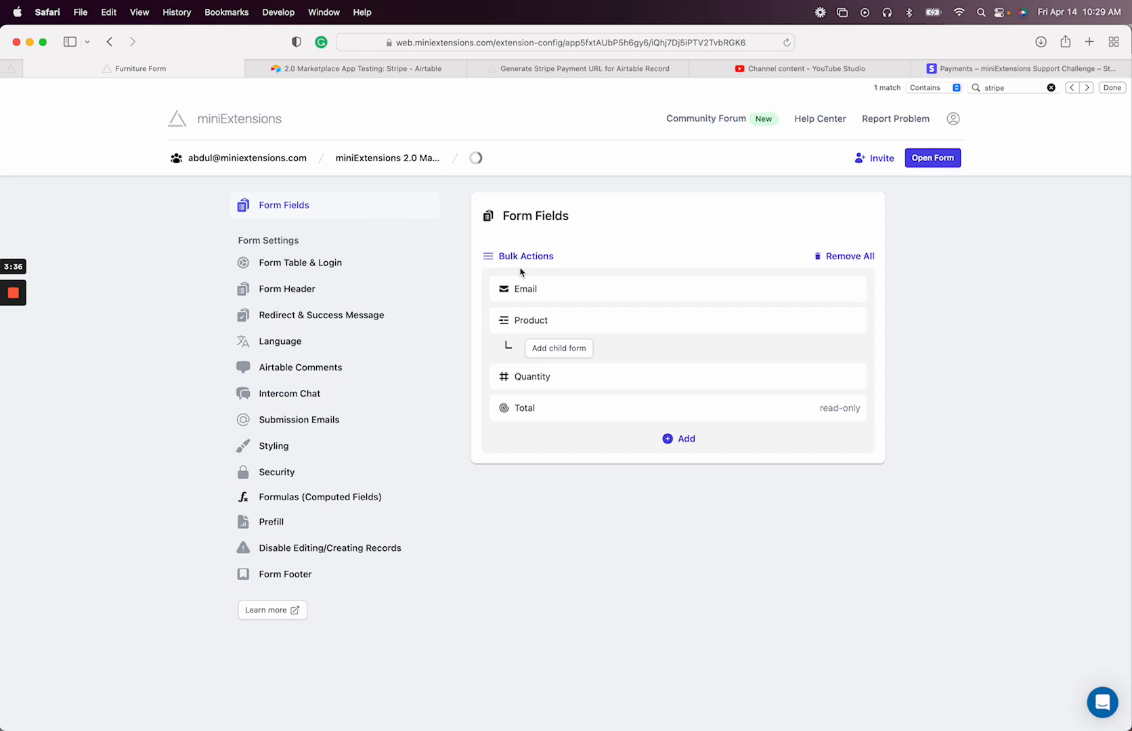
# Duplicate the Stripe Products (Editable) form, leaving its name unchanged
pyautogui.click(514, 158)
pyautogui.click(569, 252)
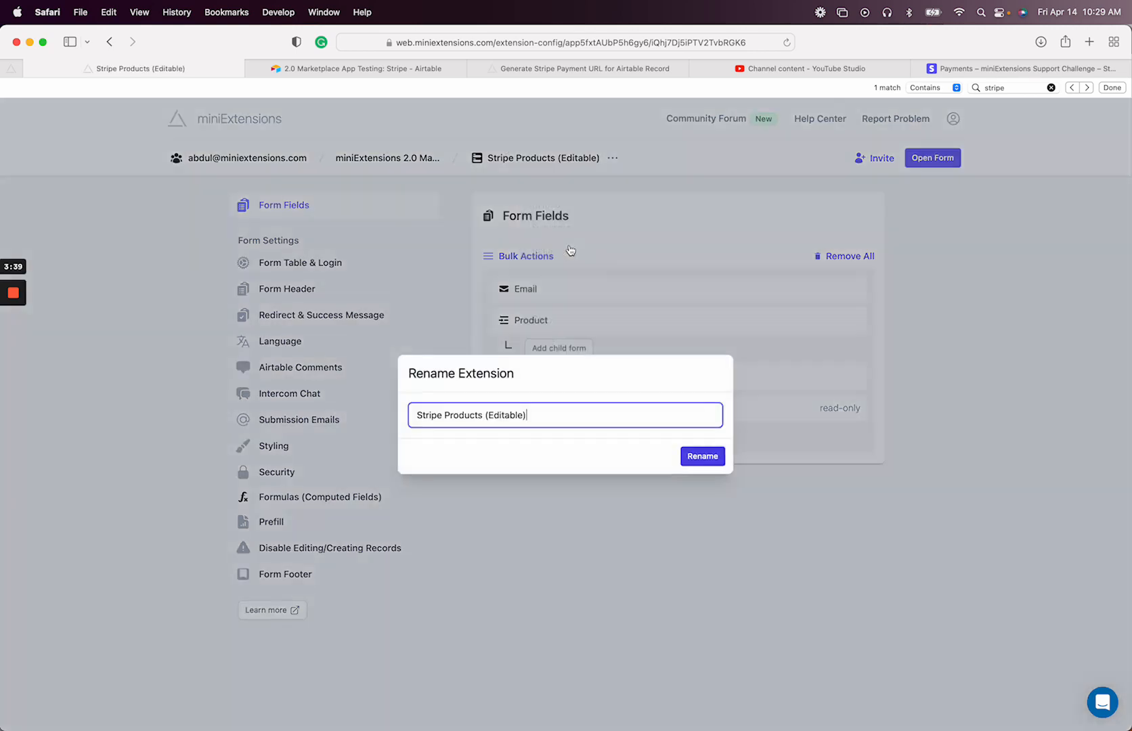
pyautogui.doubleClick(506, 414)
pyautogui.click(607, 312)
pyautogui.click(523, 158)
pyautogui.click(567, 231)
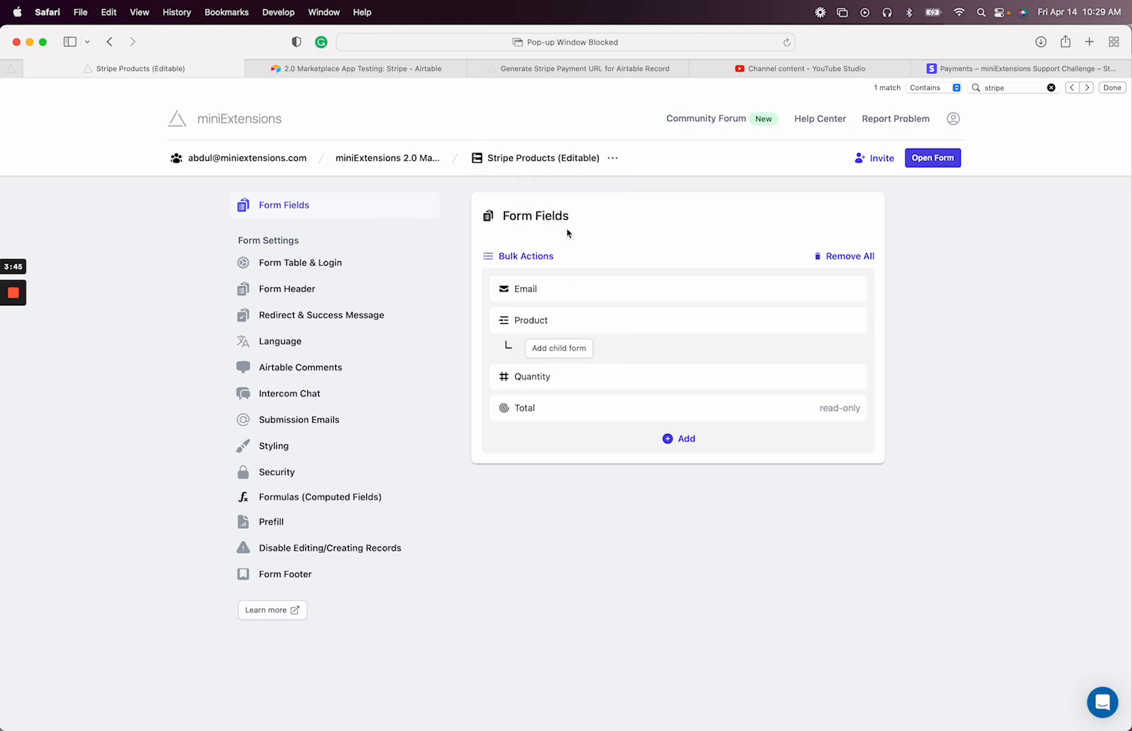
# Make all fields on the duplicate read-only, keeping Email, Product, Quantity and Total
pyautogui.click(774, 42)
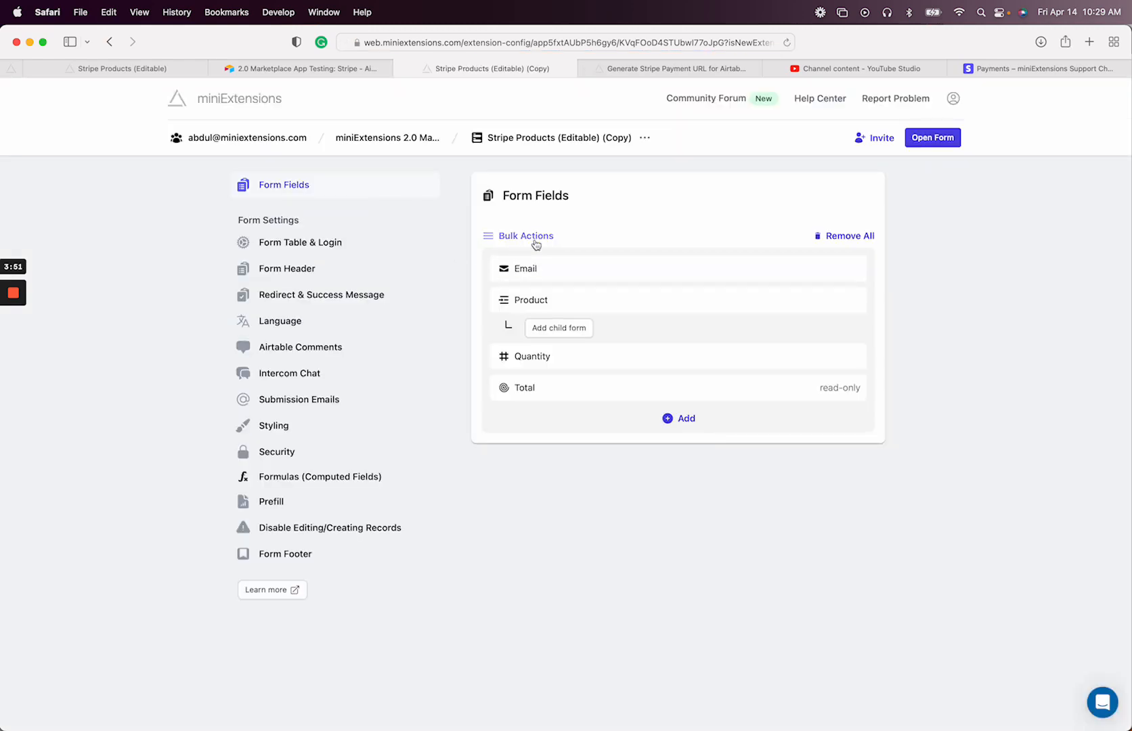
pyautogui.click(533, 238)
pyautogui.click(560, 259)
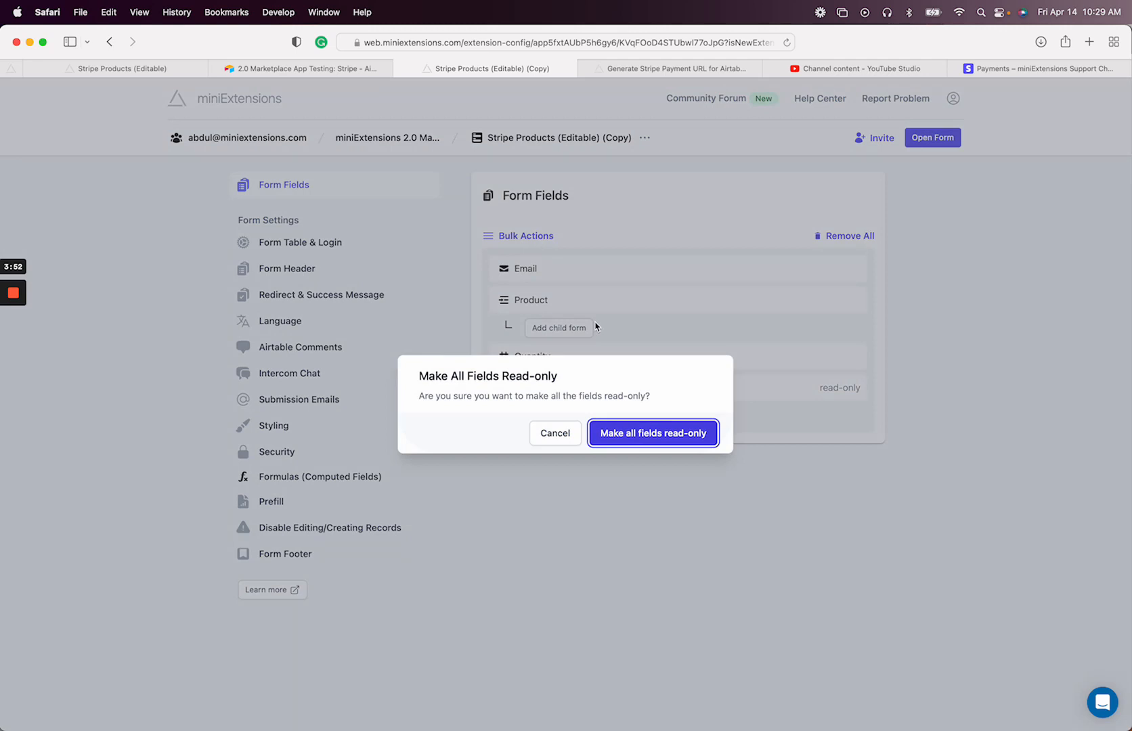
pyautogui.click(611, 435)
pyautogui.click(680, 420)
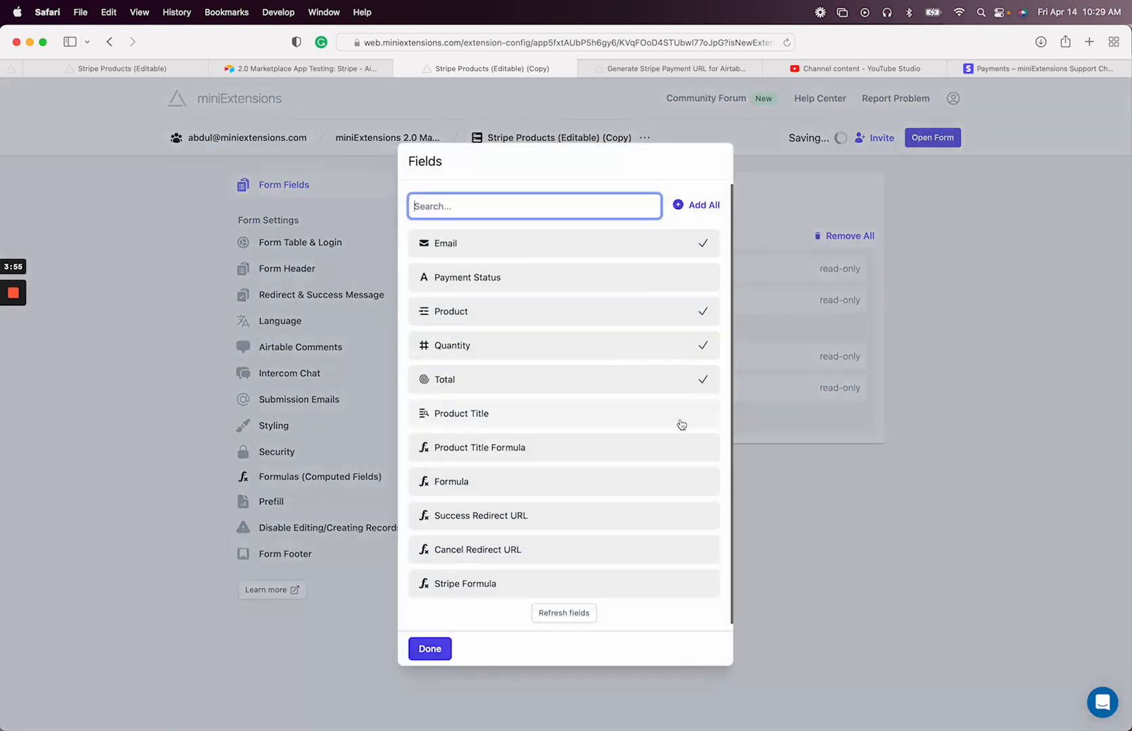
pyautogui.click(798, 425)
pyautogui.click(677, 420)
pyautogui.click(777, 316)
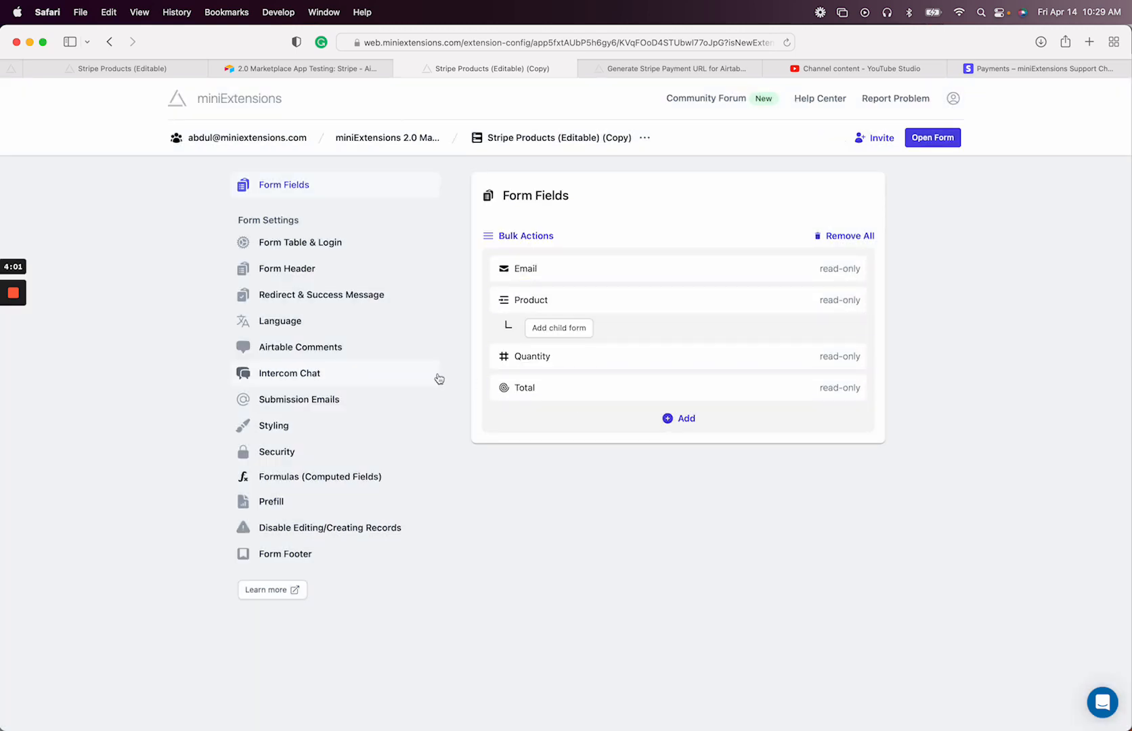
# Rename the copied form to 'Stripe Products (Read-only)'
pyautogui.click(644, 137)
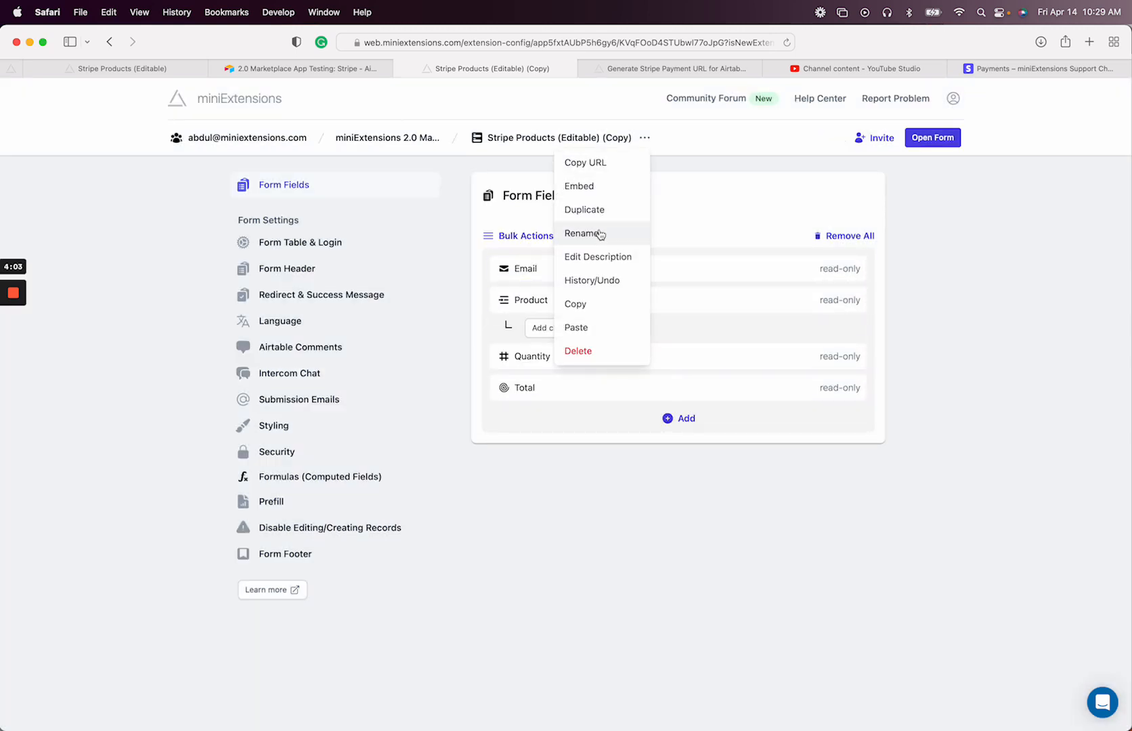
pyautogui.click(599, 235)
pyautogui.doubleClick(501, 404)
pyautogui.press('shift+super+Right')
pyautogui.write('R')
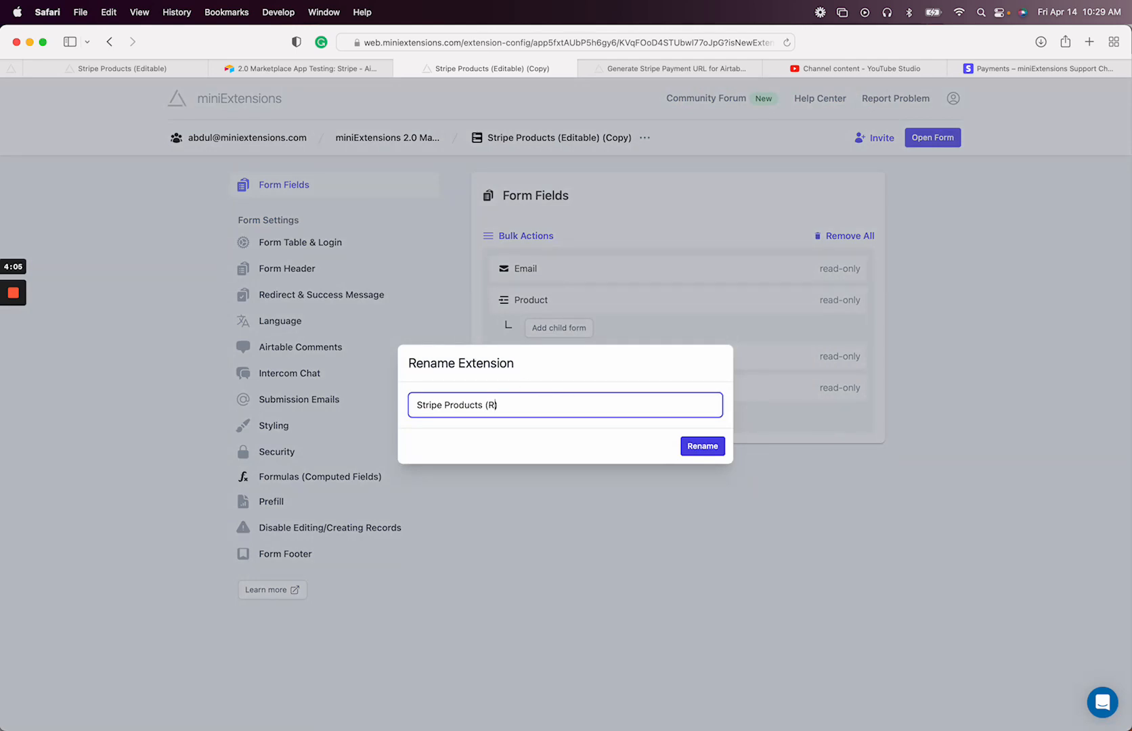
pyautogui.write('ead-only)')
pyautogui.press('Return')
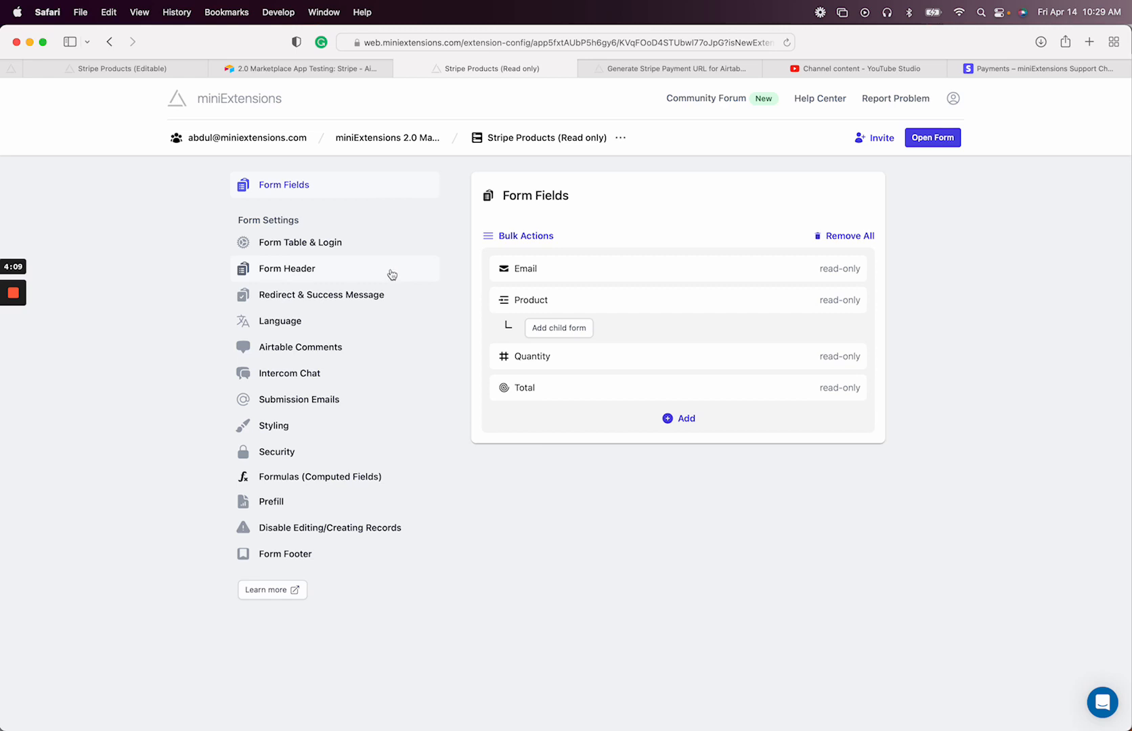
# Copy the read-only form's Edit Records formula
pyautogui.click(357, 294)
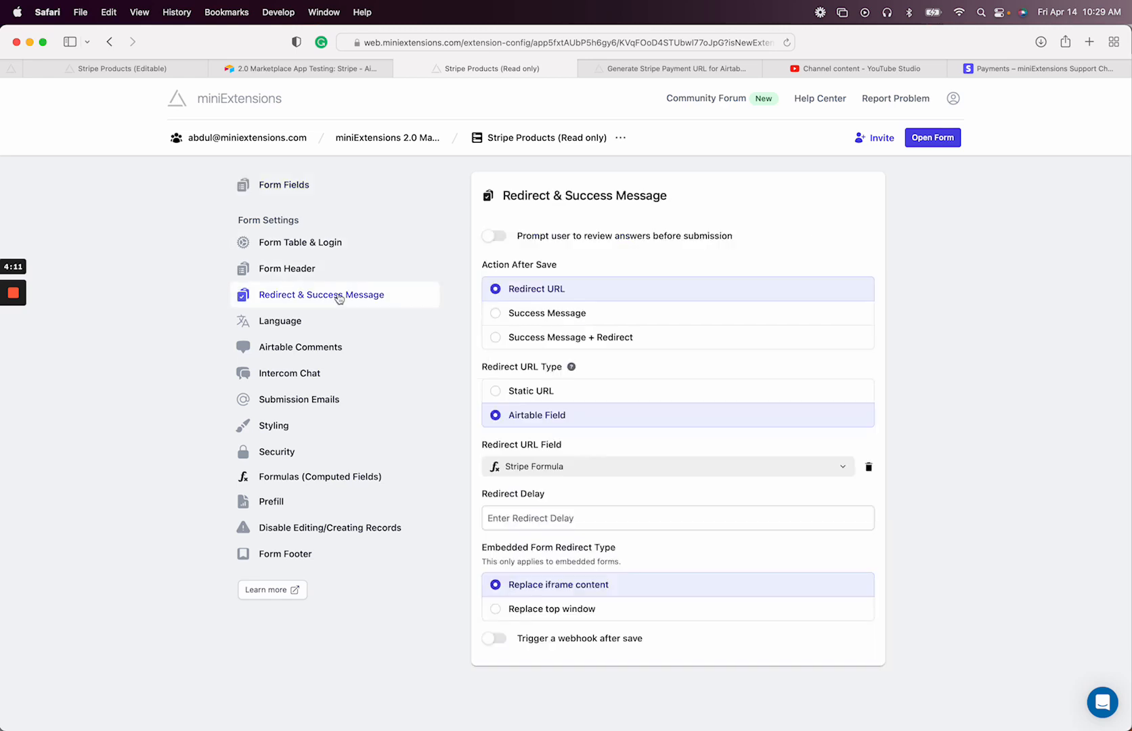
pyautogui.click(344, 193)
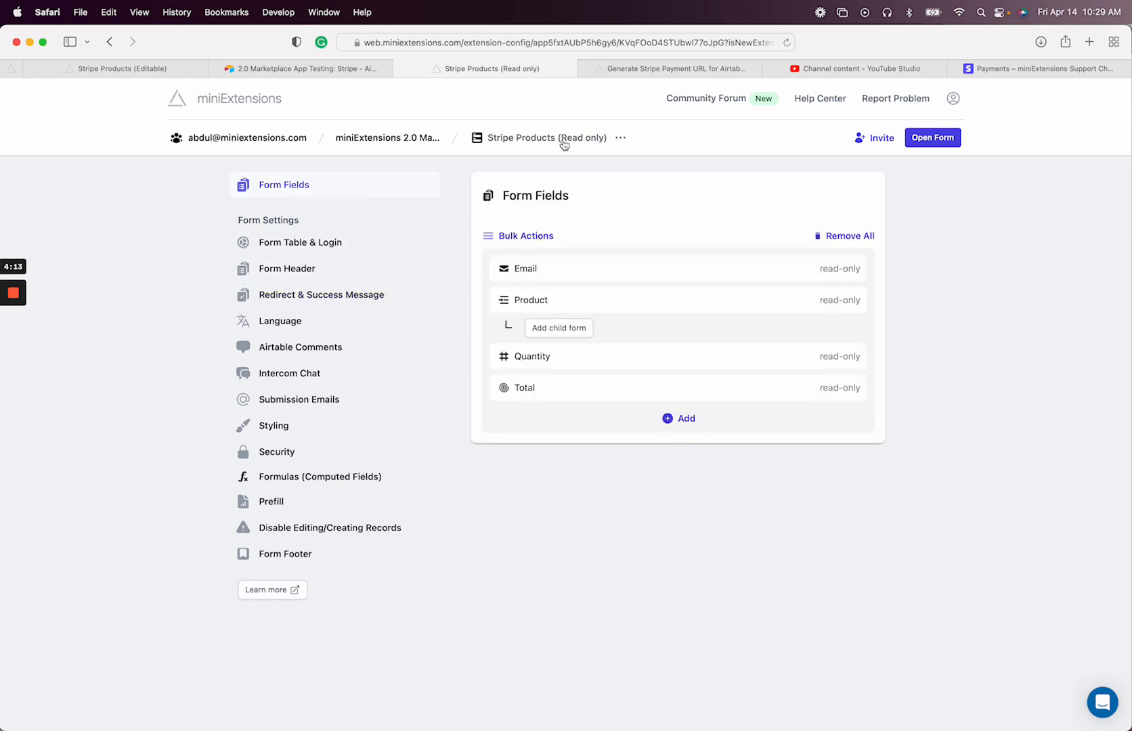
pyautogui.click(924, 139)
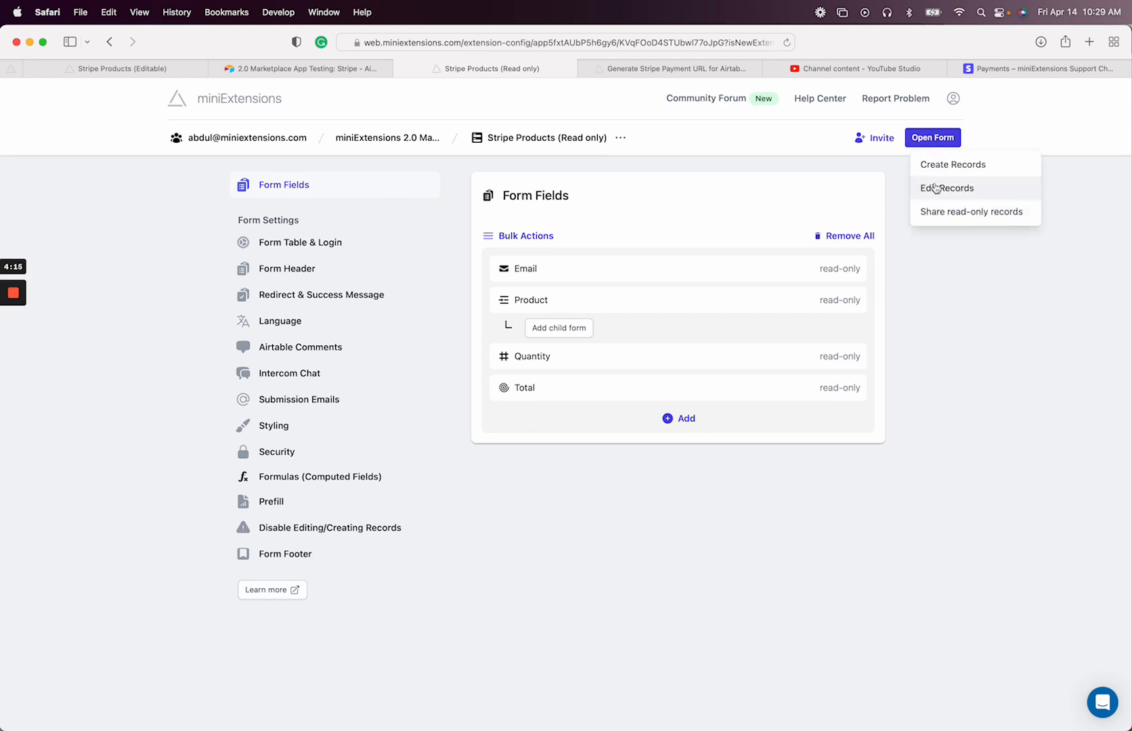
pyautogui.click(930, 188)
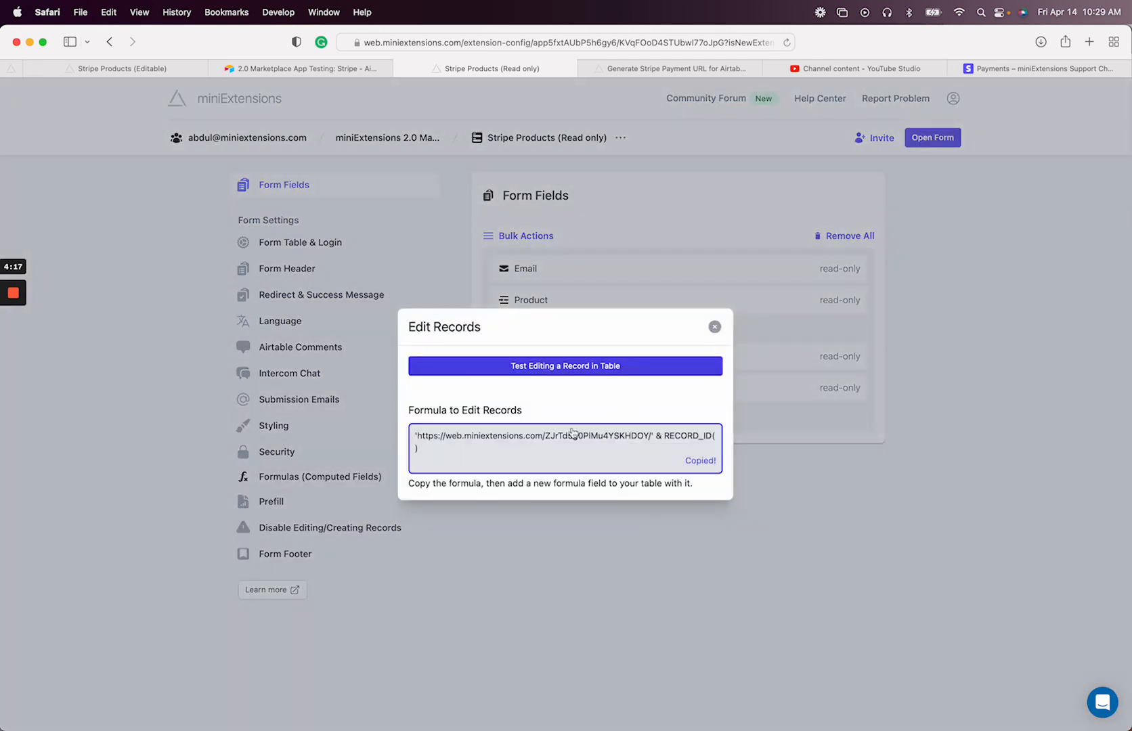
pyautogui.click(558, 448)
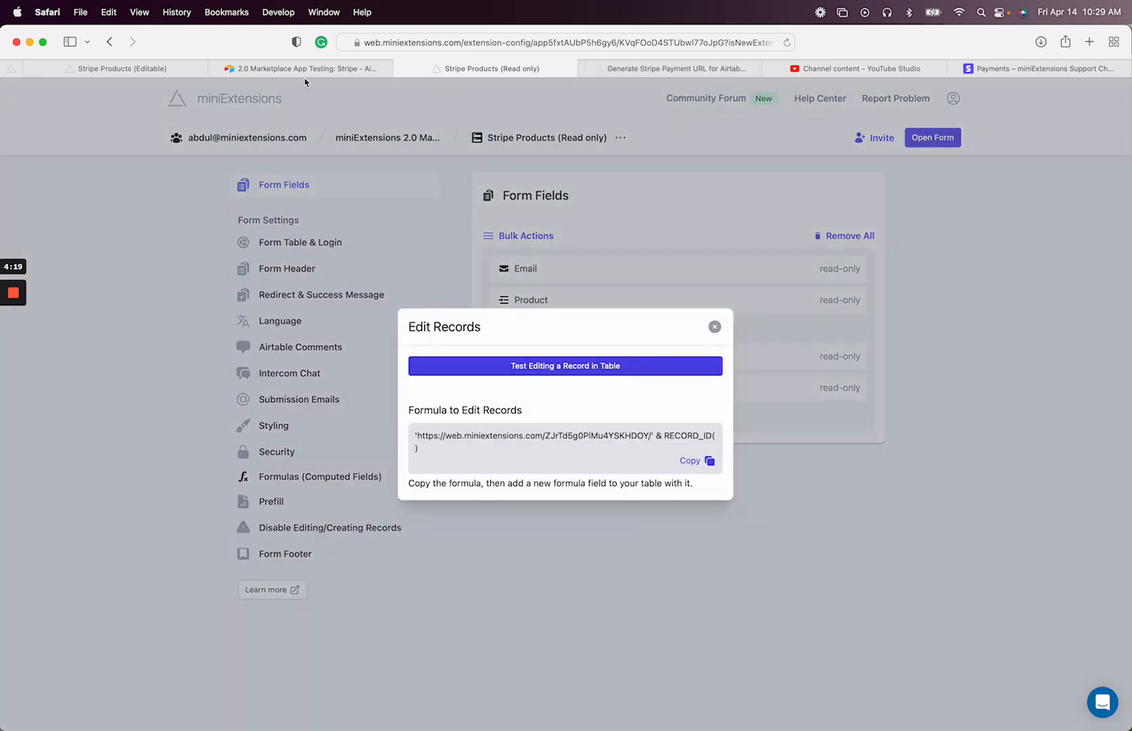
pyautogui.click(305, 70)
# Add a 'Read only form' Formula field using the pasted edit-records formula
pyautogui.click(1083, 175)
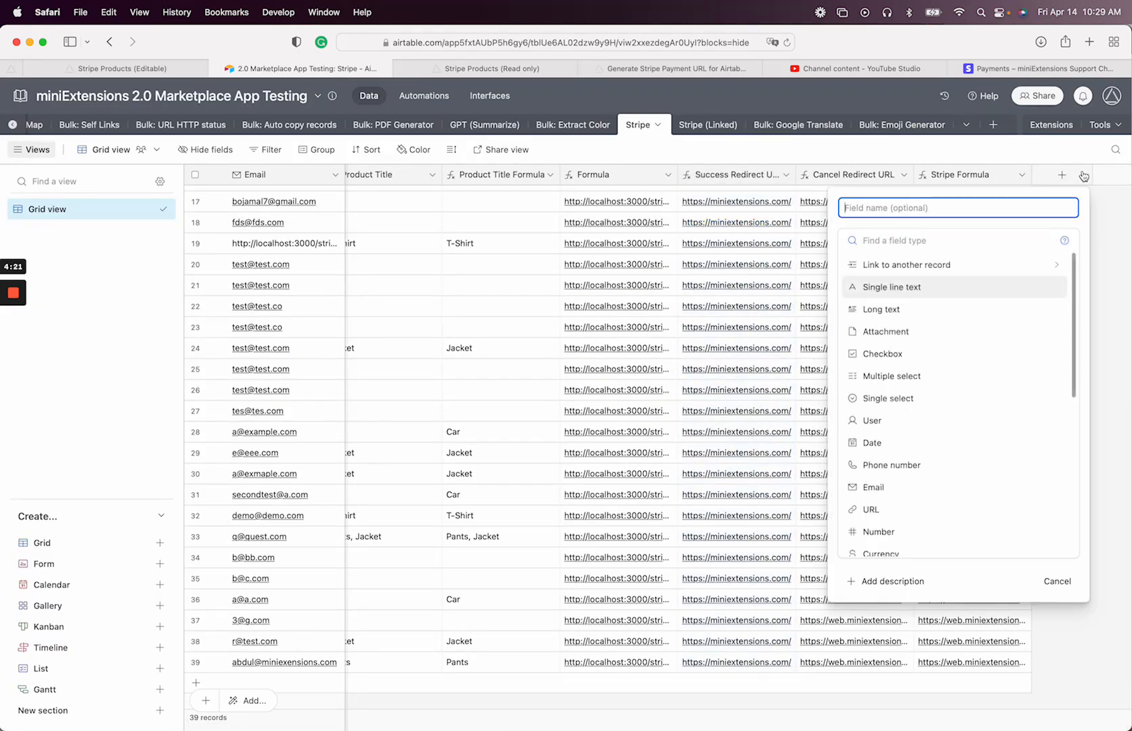
pyautogui.write('Read only form')
pyautogui.press('Tab')
pyautogui.write('form')
pyautogui.press('Return')
pyautogui.click(977, 318)
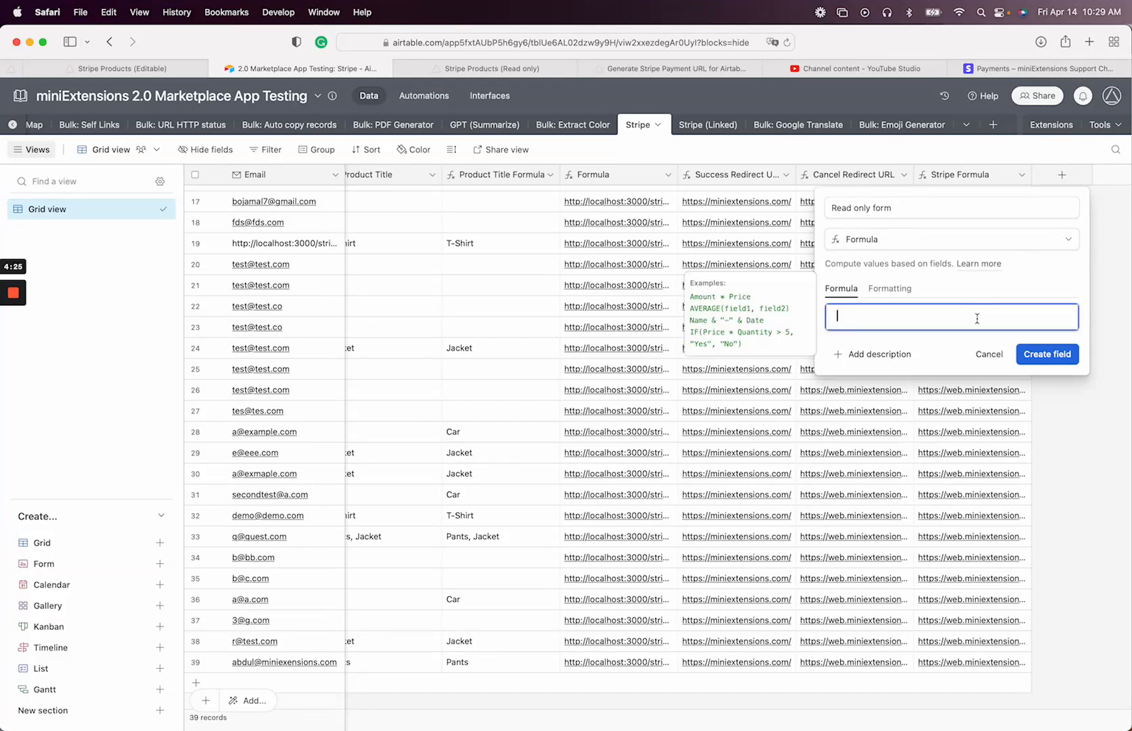
pyautogui.press('super+v')
pyautogui.click(1047, 357)
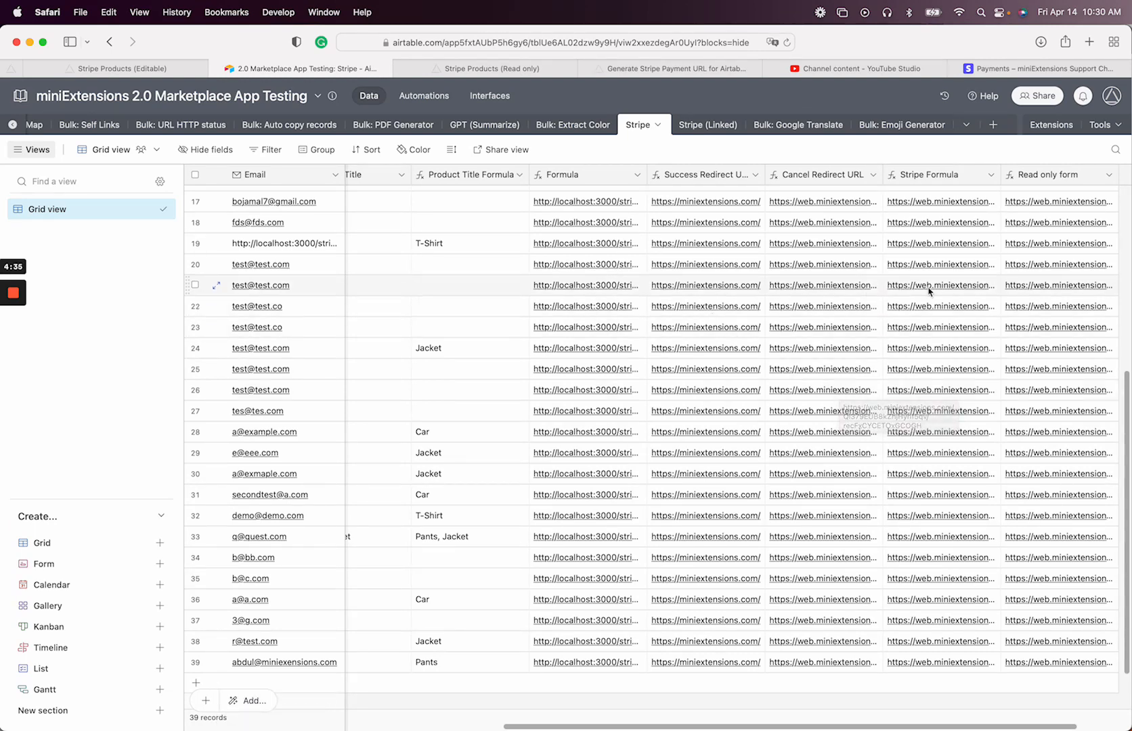
pyautogui.hscroll(2, 986, 259)
pyautogui.hscroll(1, 947, 251)
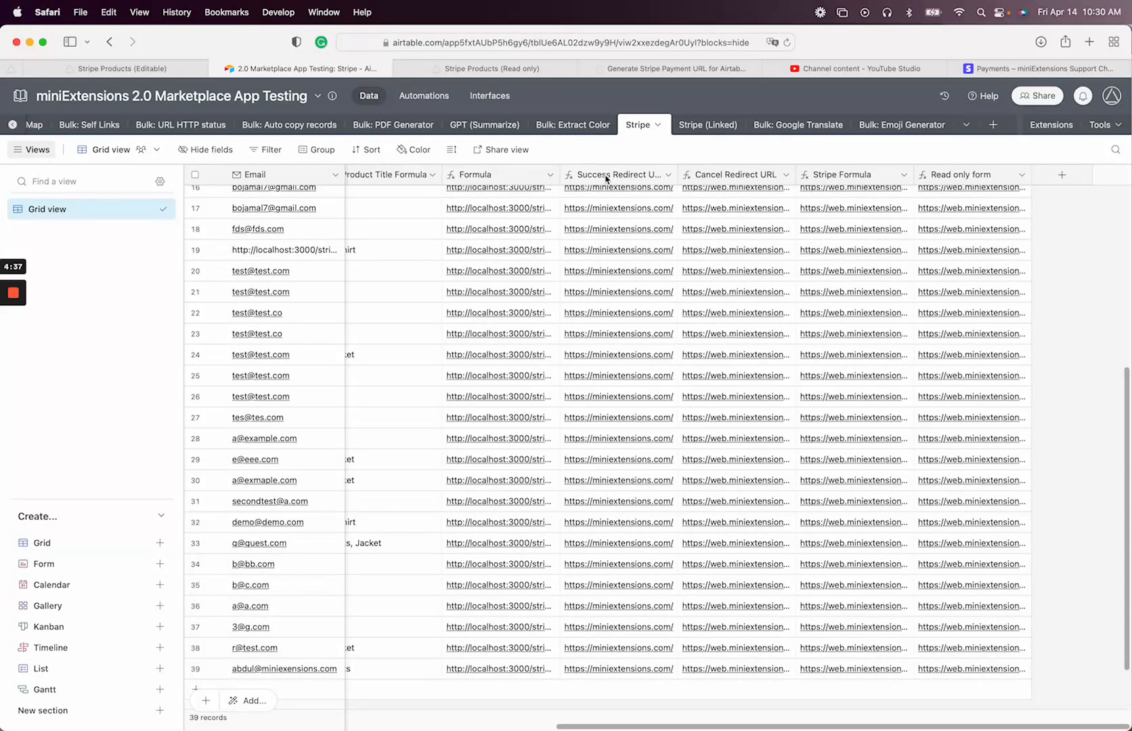
# Delete the 'Read only form' field from the Airtable table
pyautogui.doubleClick(964, 176)
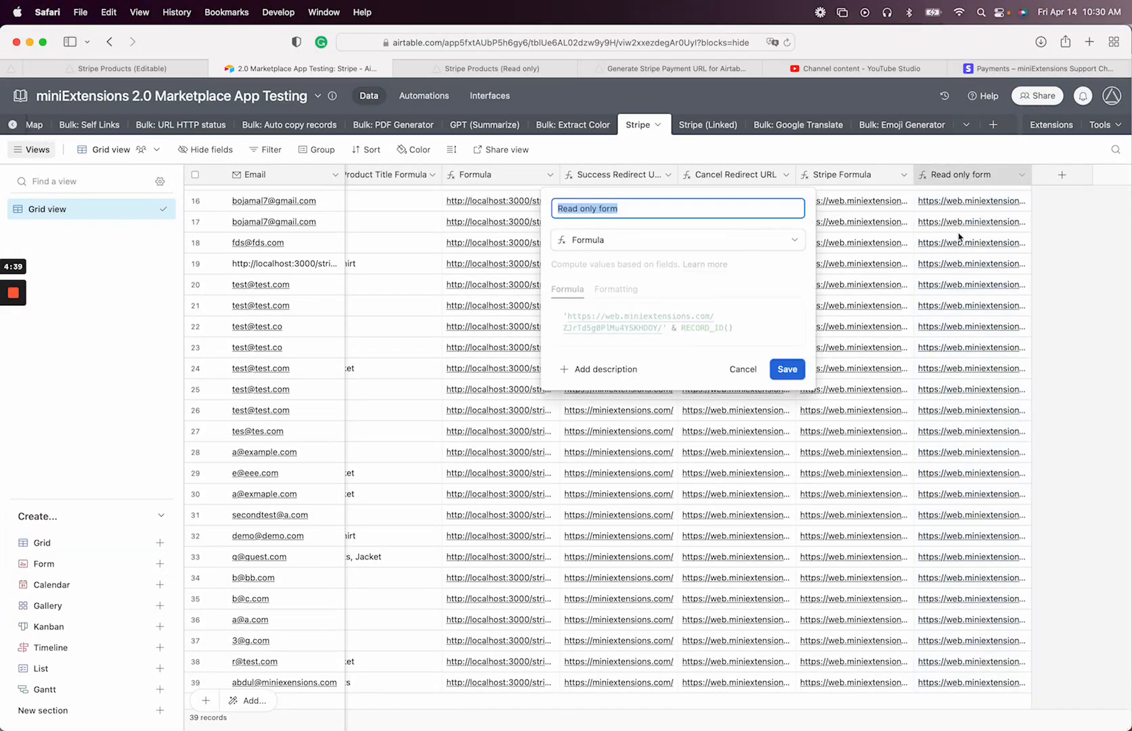
pyautogui.tripleClick(731, 328)
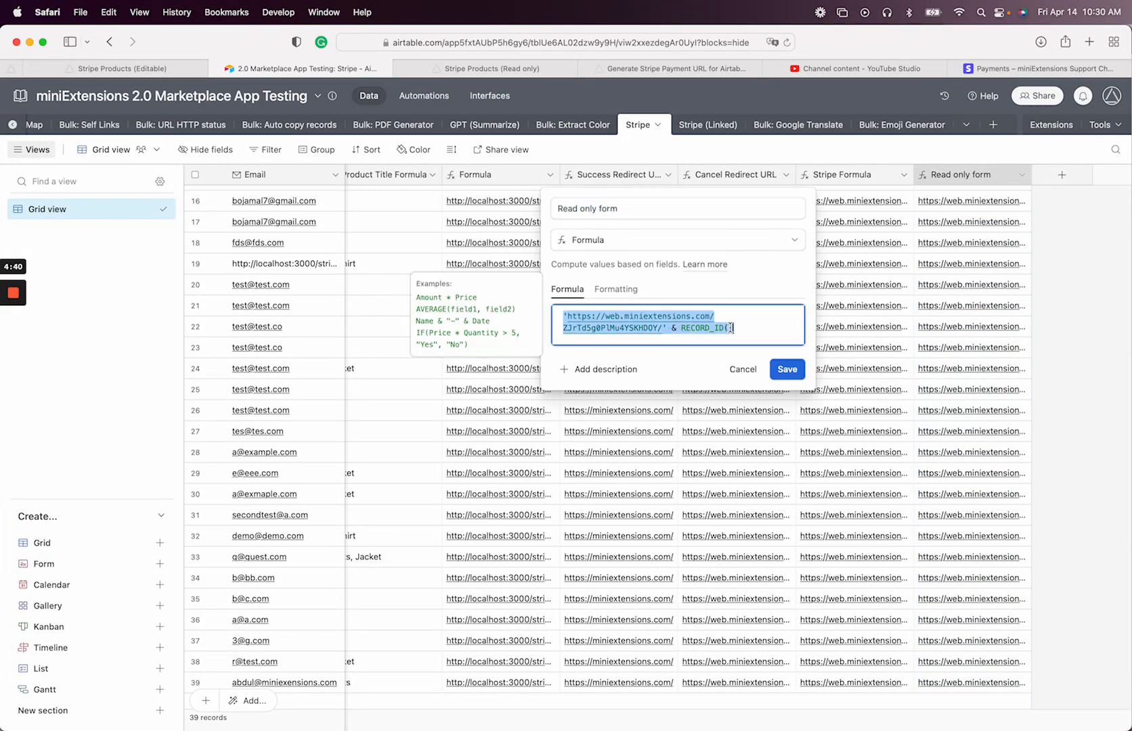
pyautogui.click(743, 369)
pyautogui.click(1021, 175)
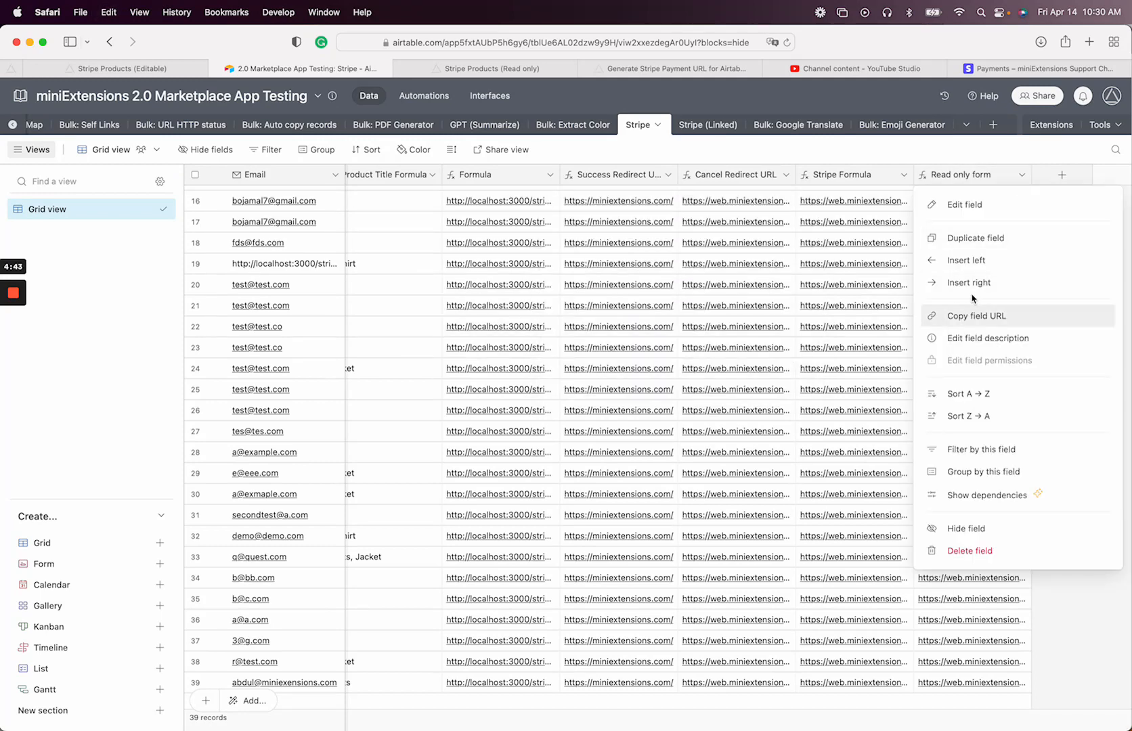
pyautogui.click(969, 551)
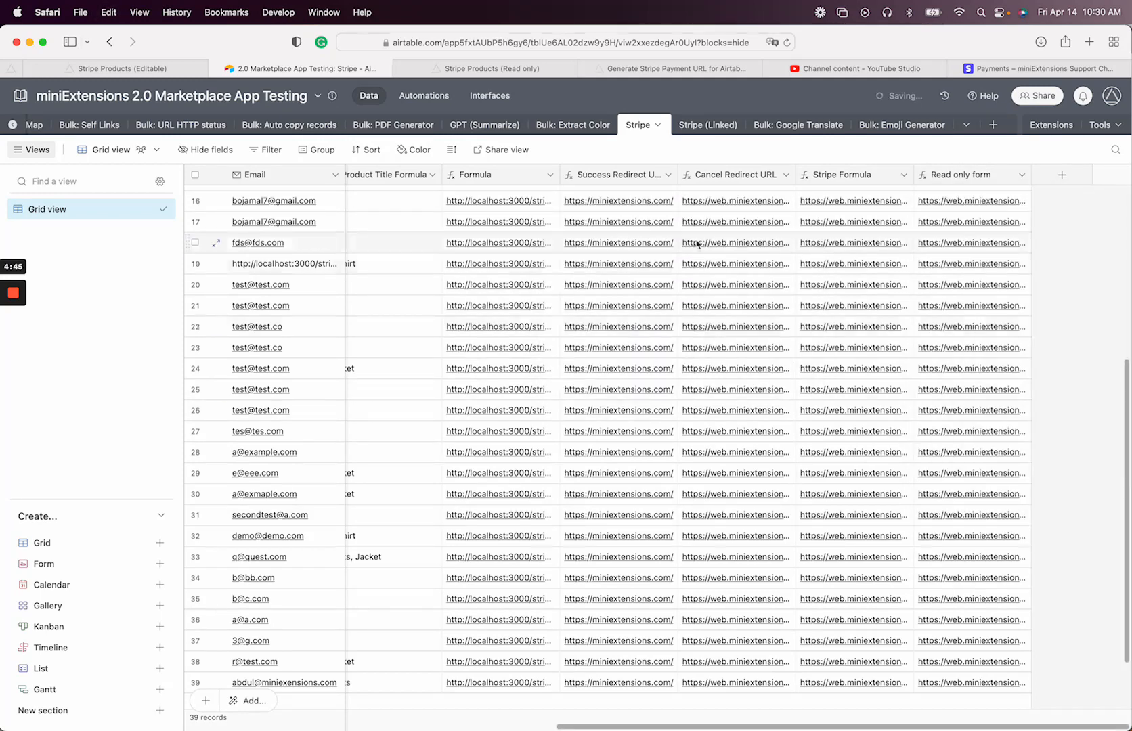
# Replace the Success Redirect URL formula with the pasted read-only form link formula and save
pyautogui.doubleClick(730, 176)
pyautogui.click(717, 318)
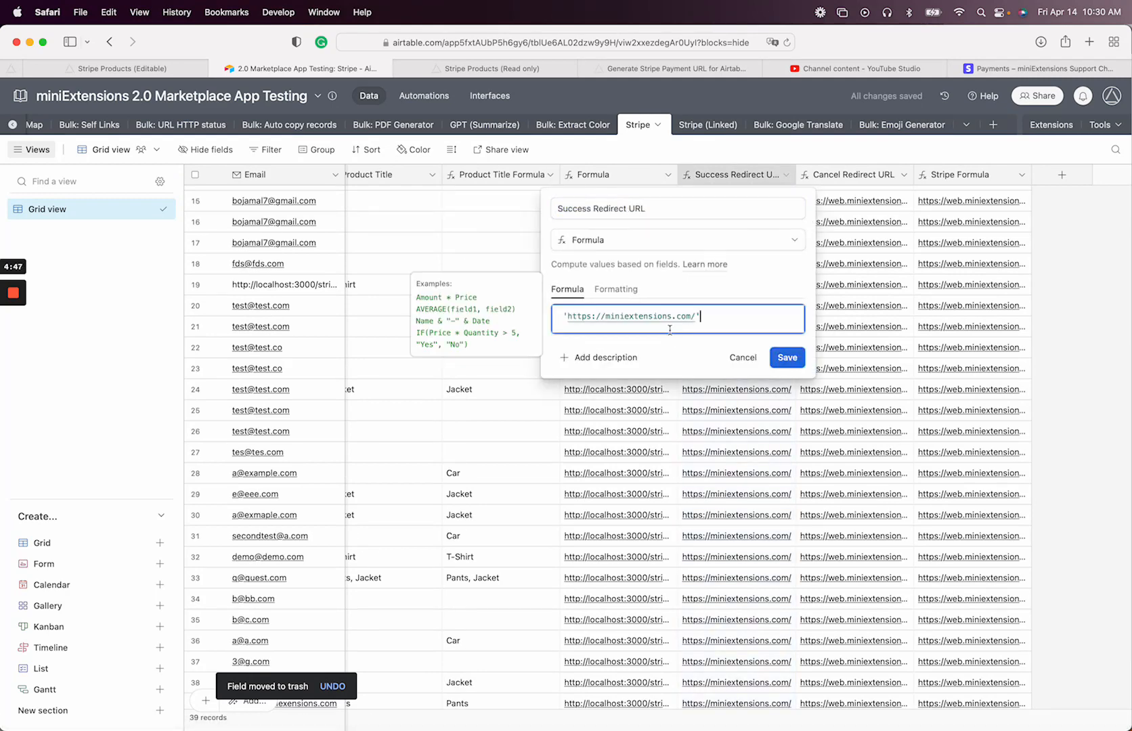
pyautogui.press('super+a')
pyautogui.press('super+v')
pyautogui.click(781, 369)
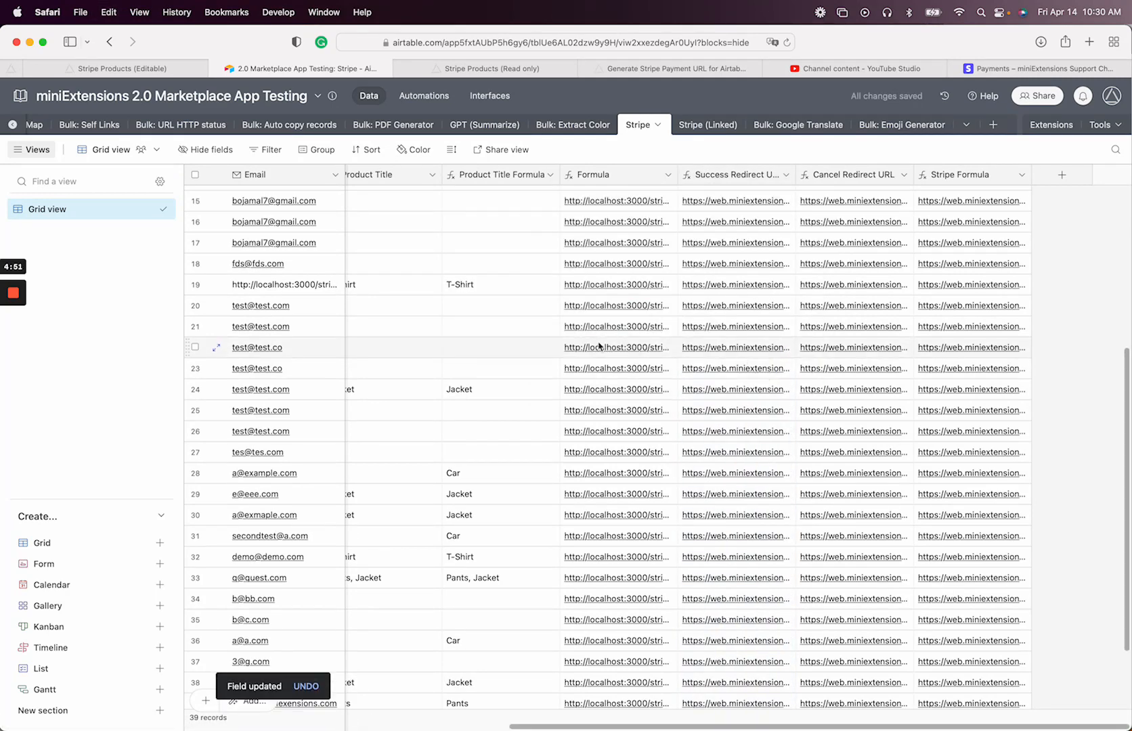
# Open the editable Stripe Products form in Create Records mode
pyautogui.click(125, 69)
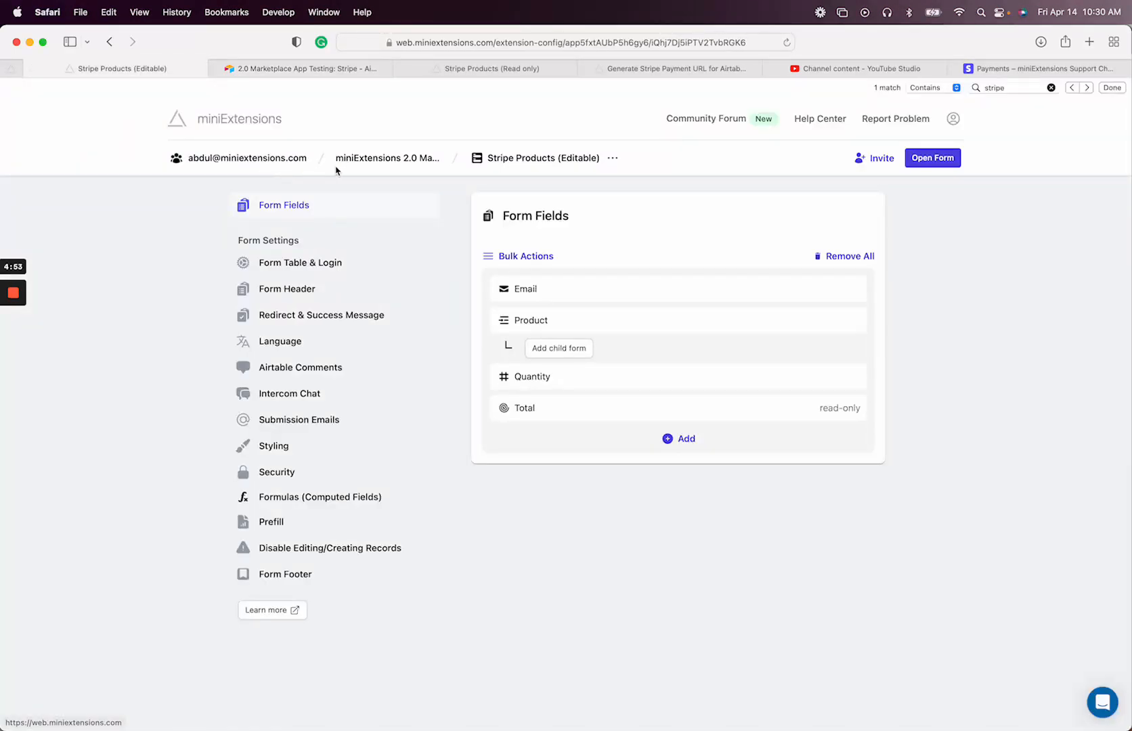
pyautogui.click(386, 163)
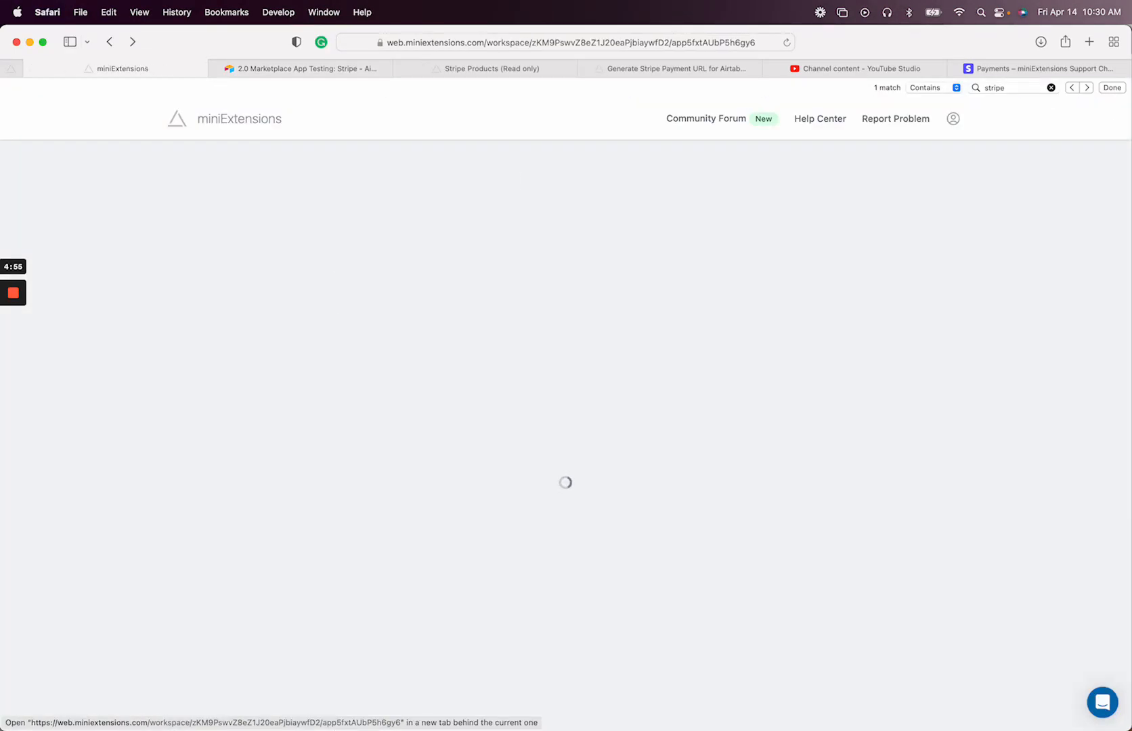
pyautogui.click(13, 344)
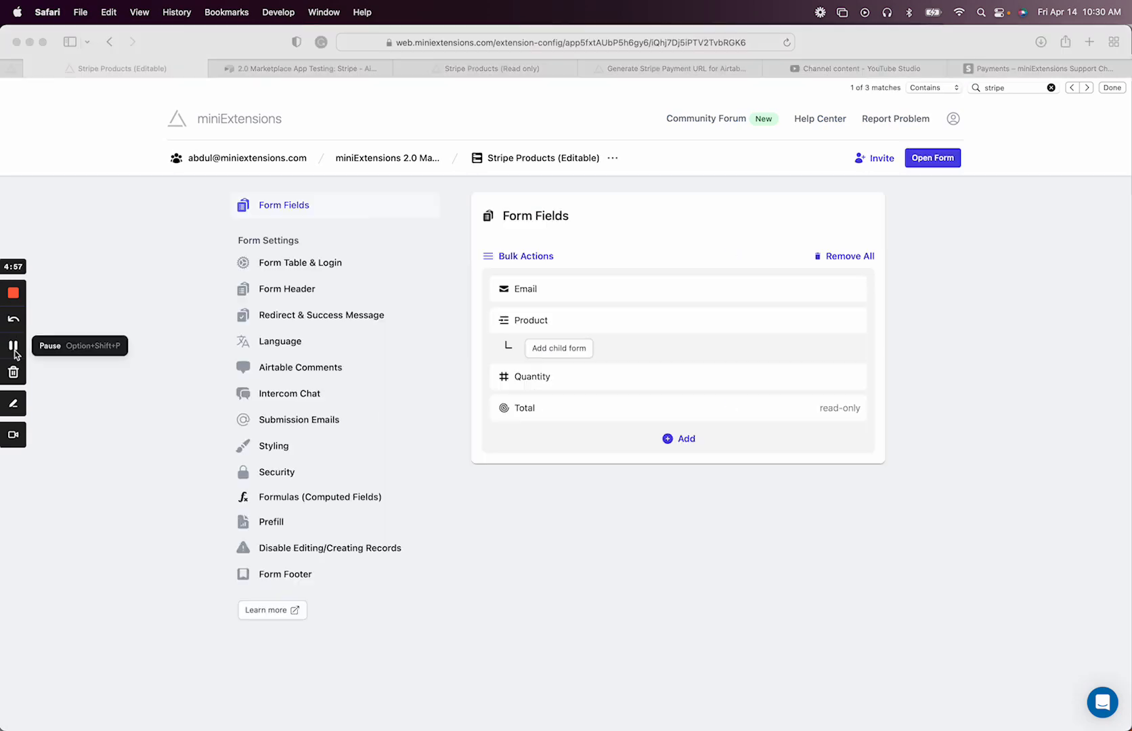
pyautogui.click(934, 157)
pyautogui.click(937, 184)
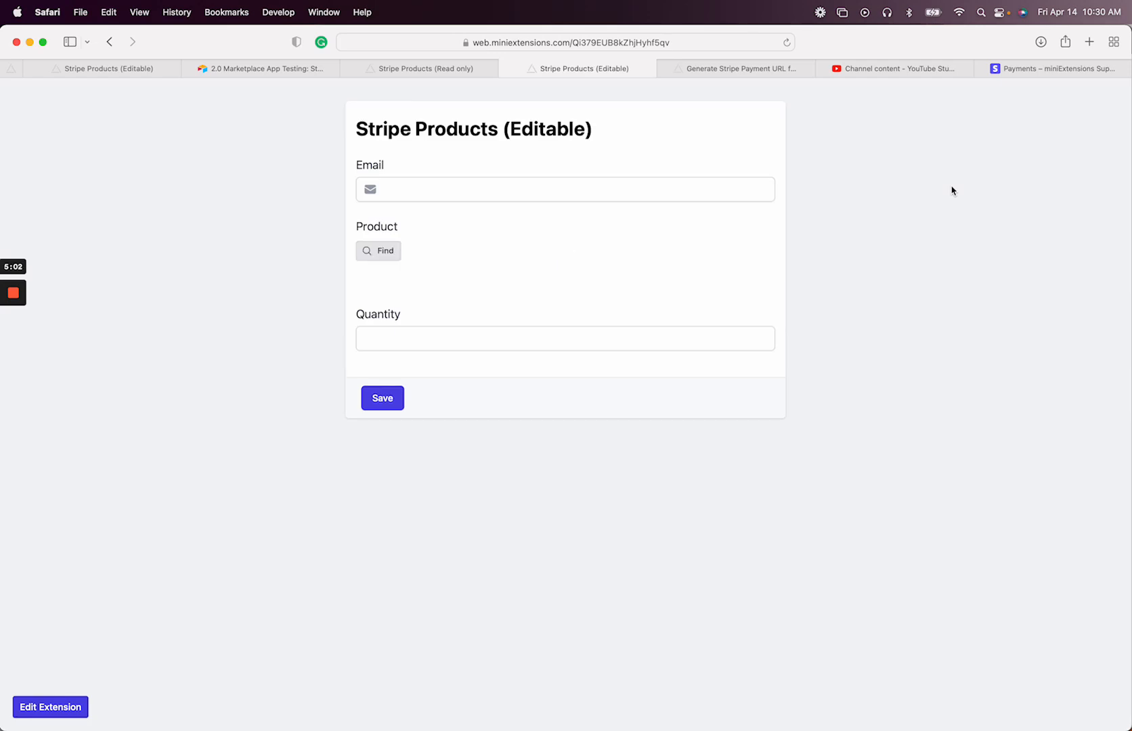
# Enter the customer's email address and try the Product picker without choosing anything
pyautogui.click(606, 190)
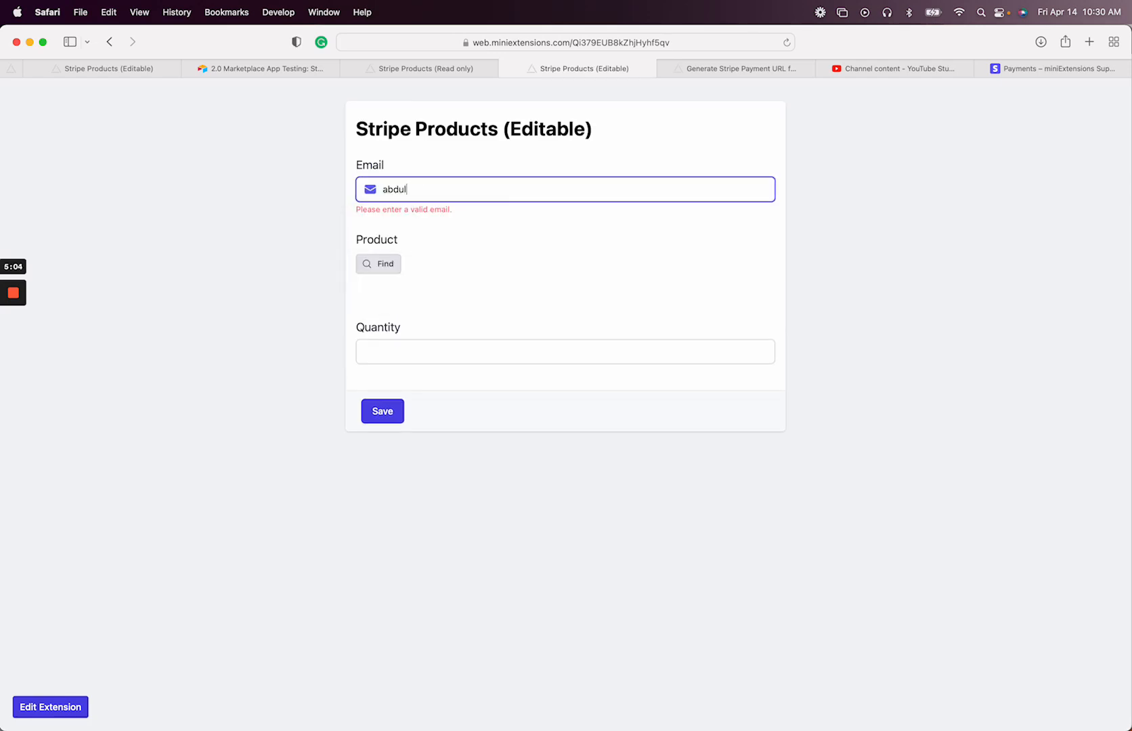
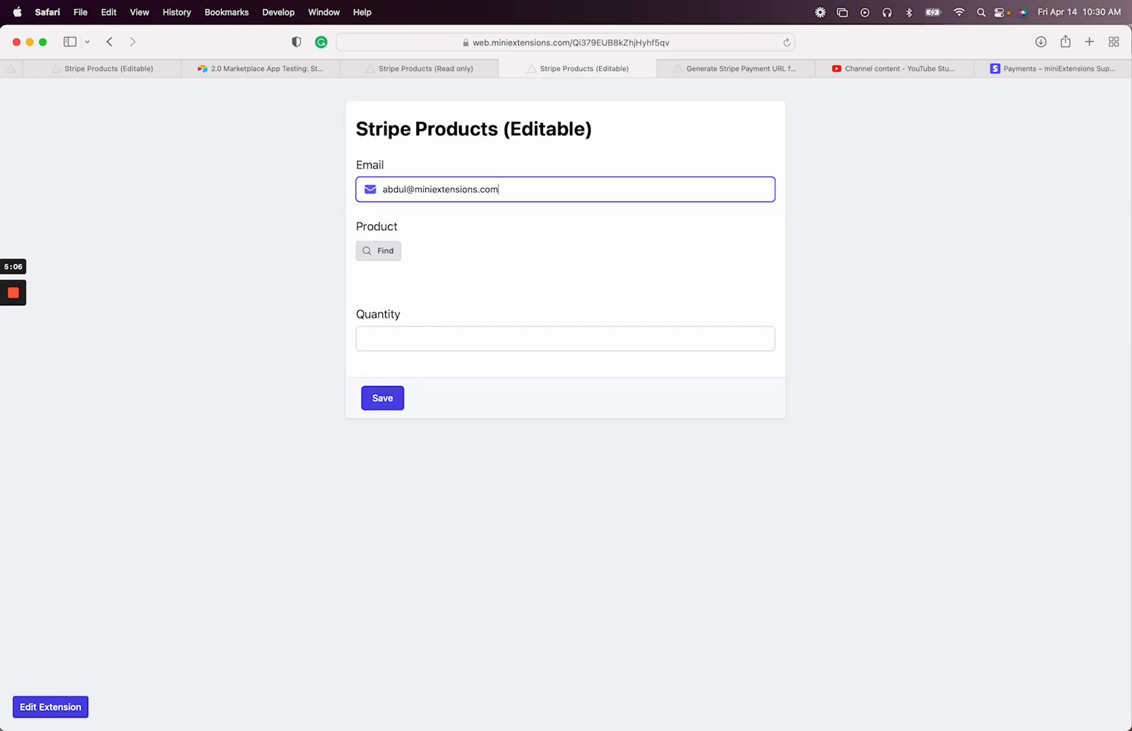
pyautogui.click(376, 253)
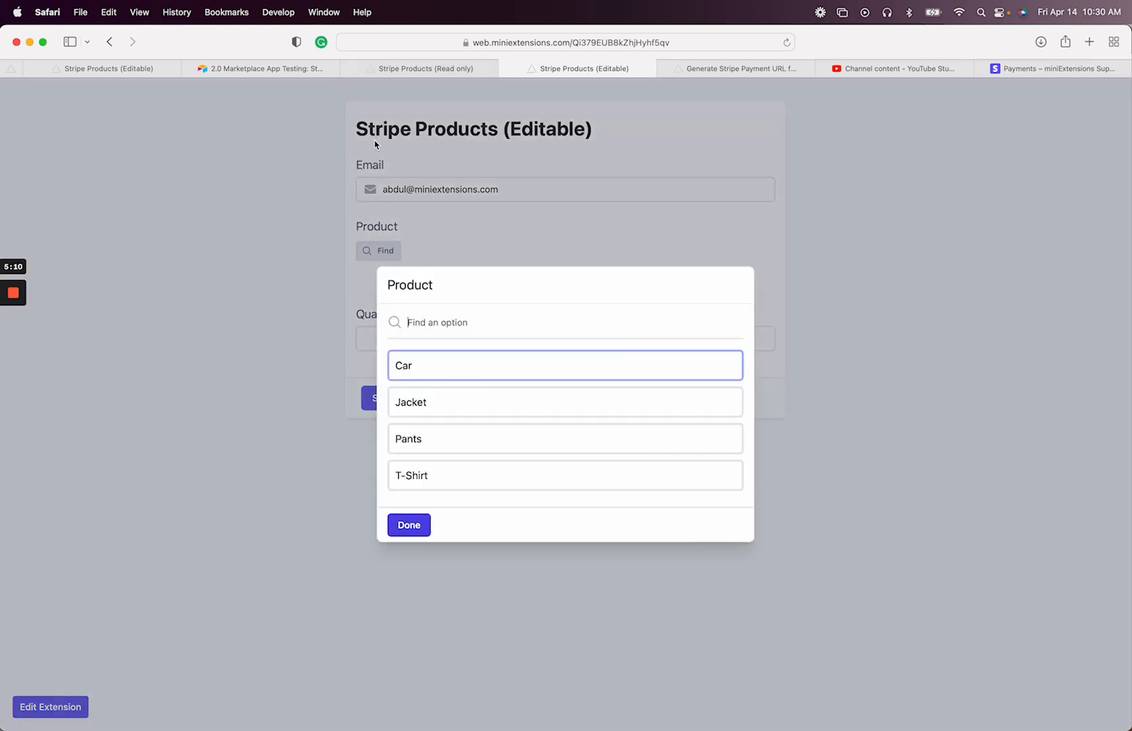
pyautogui.click(369, 249)
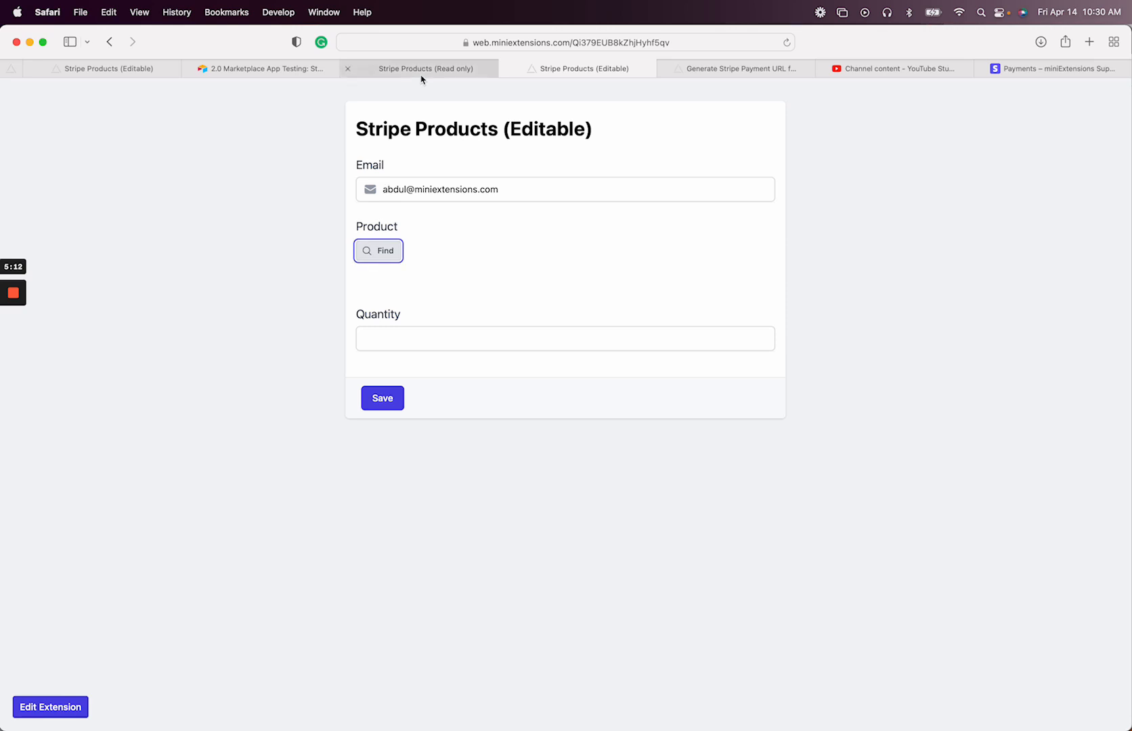
# Close the edit-records formula window and return to the workspace page
pyautogui.click(422, 74)
pyautogui.click(449, 190)
pyautogui.click(410, 138)
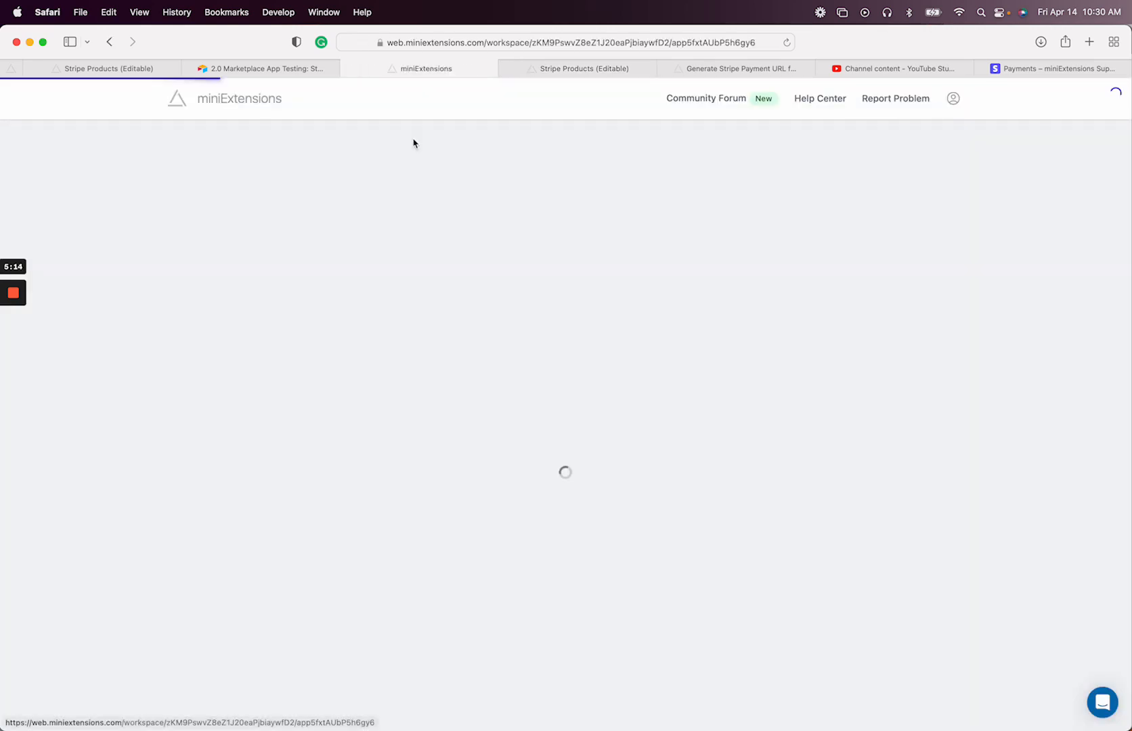
# Make all form fields required using the bulk field actions
pyautogui.moveTo(13, 321)
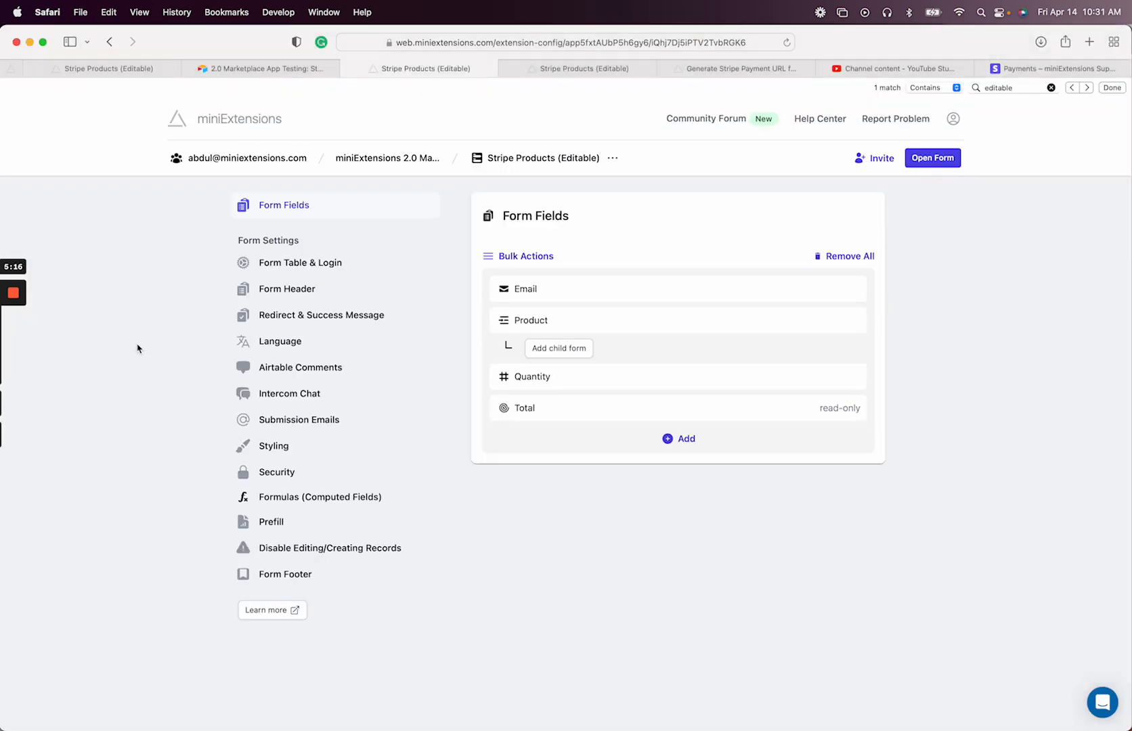
pyautogui.click(523, 257)
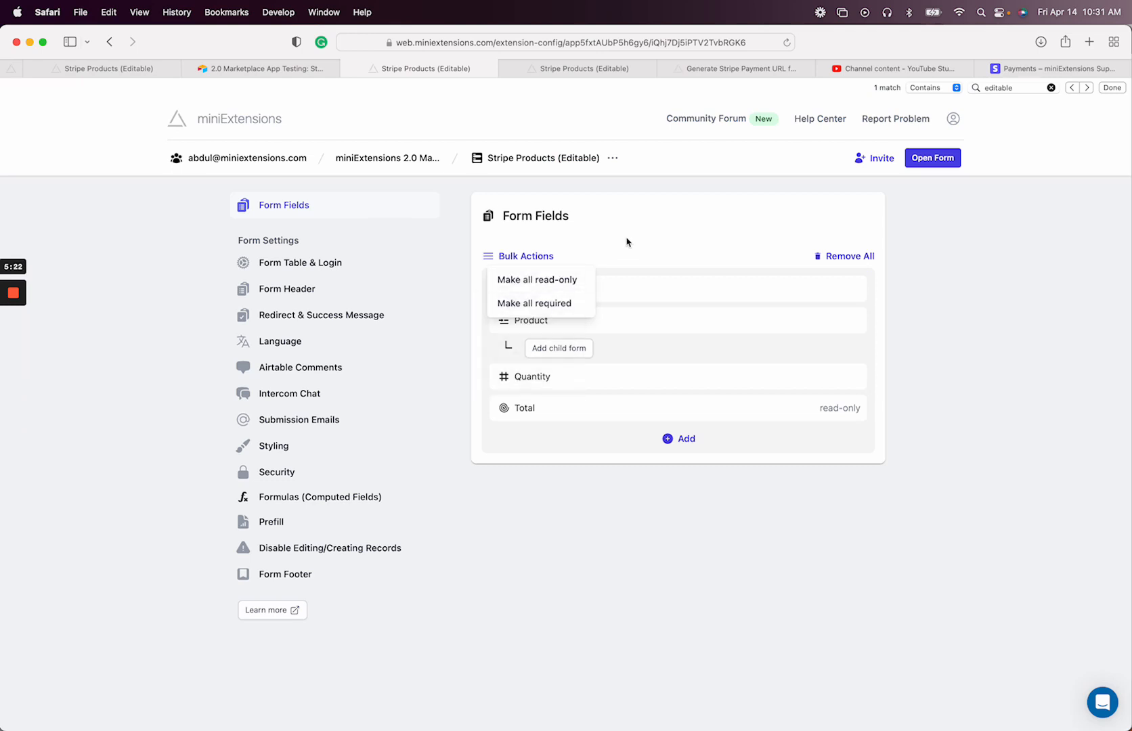
pyautogui.click(542, 304)
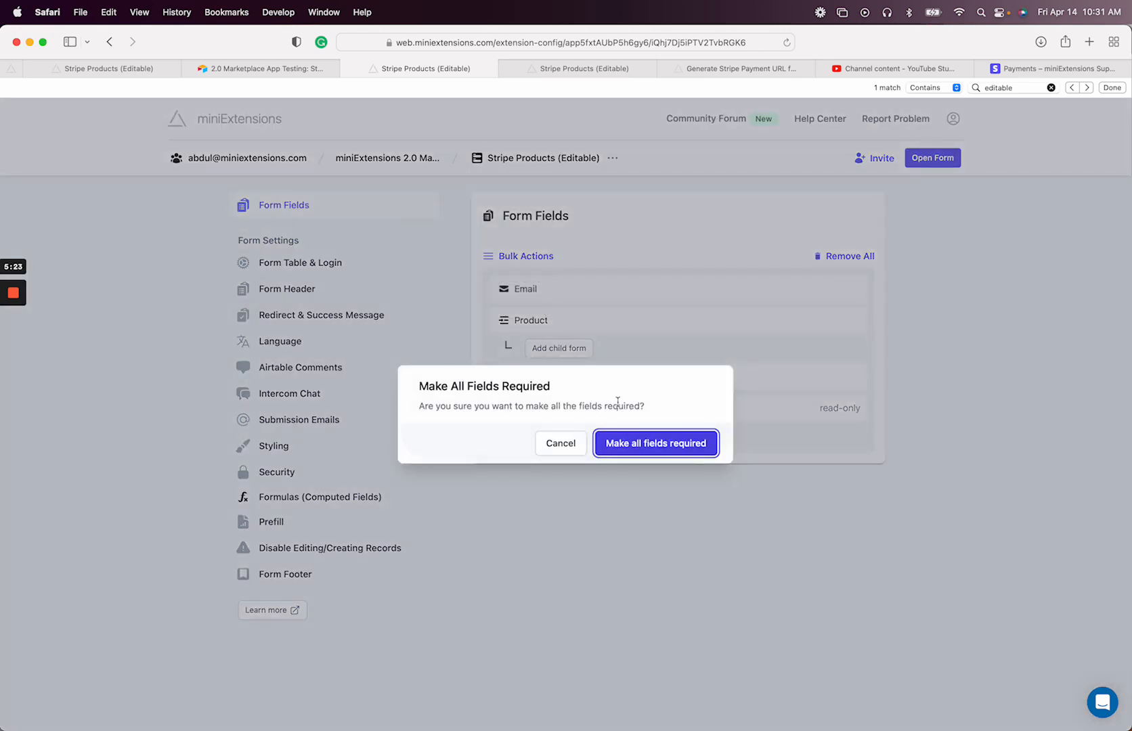
pyautogui.click(634, 442)
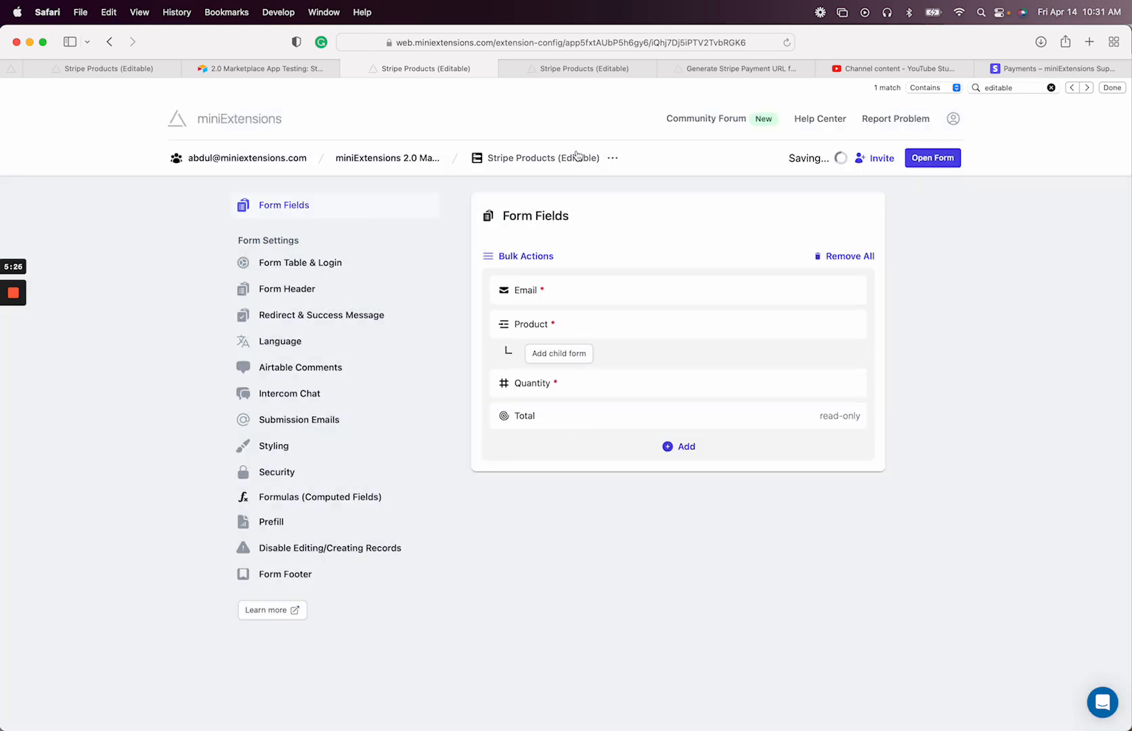
# Try reloading the live form, then check the extension's rename option without changing it
pyautogui.click(566, 69)
pyautogui.press('super+r')
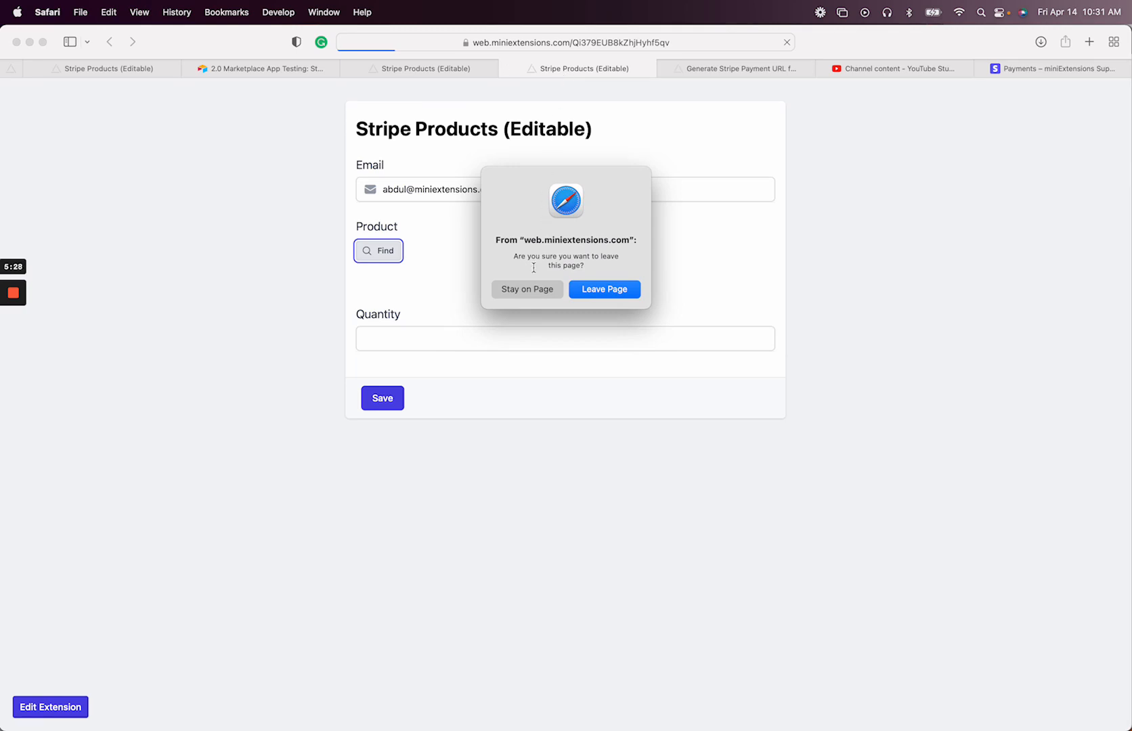
pyautogui.press('Escape')
pyautogui.click(429, 70)
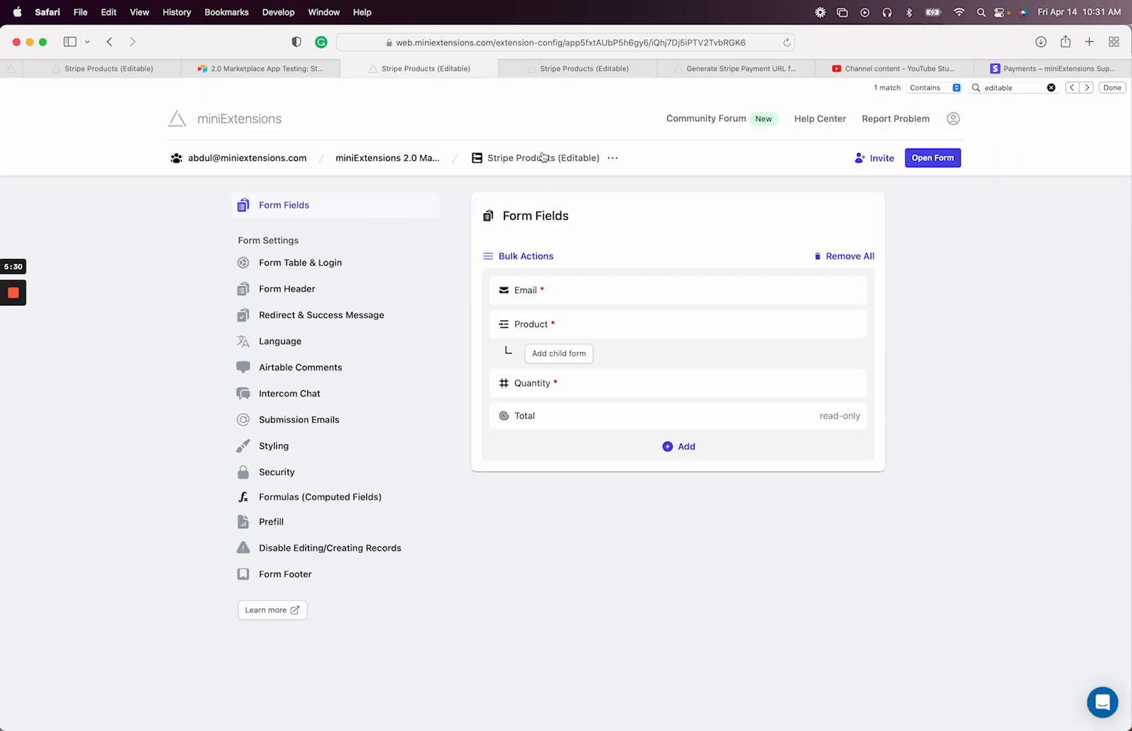
pyautogui.click(542, 157)
pyautogui.click(551, 254)
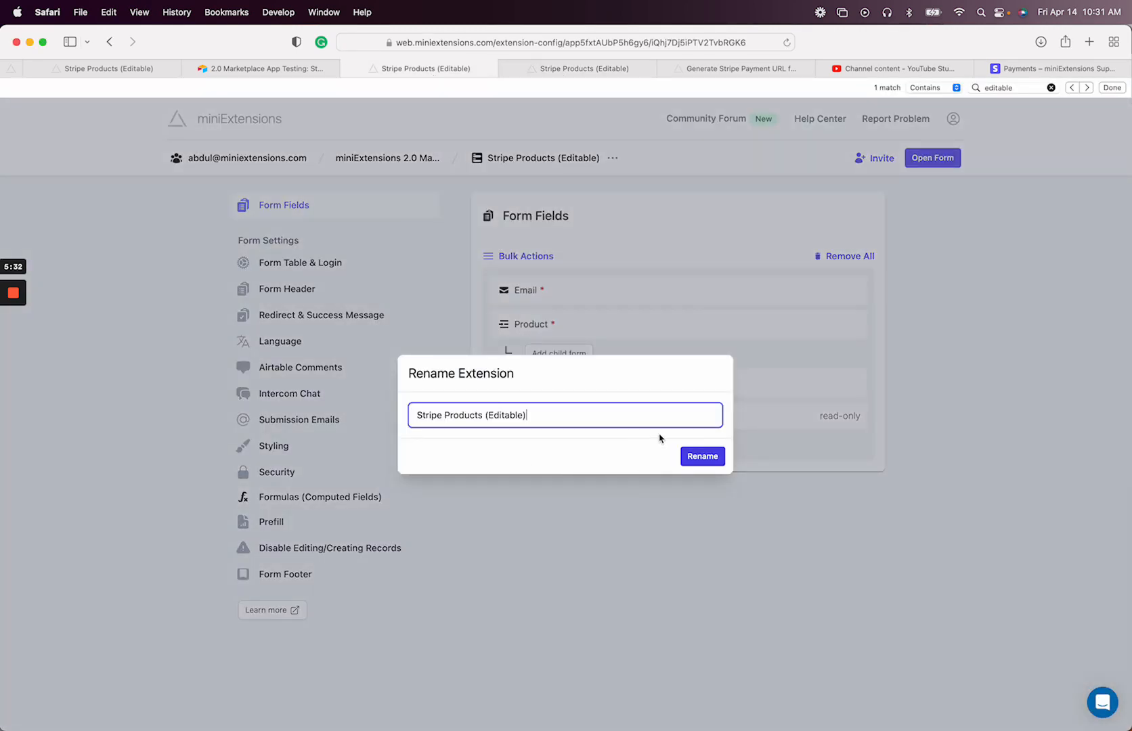
pyautogui.click(669, 314)
# Reload the live form, confirming Leave Page, so Email, Product and Quantity appear required
pyautogui.click(576, 68)
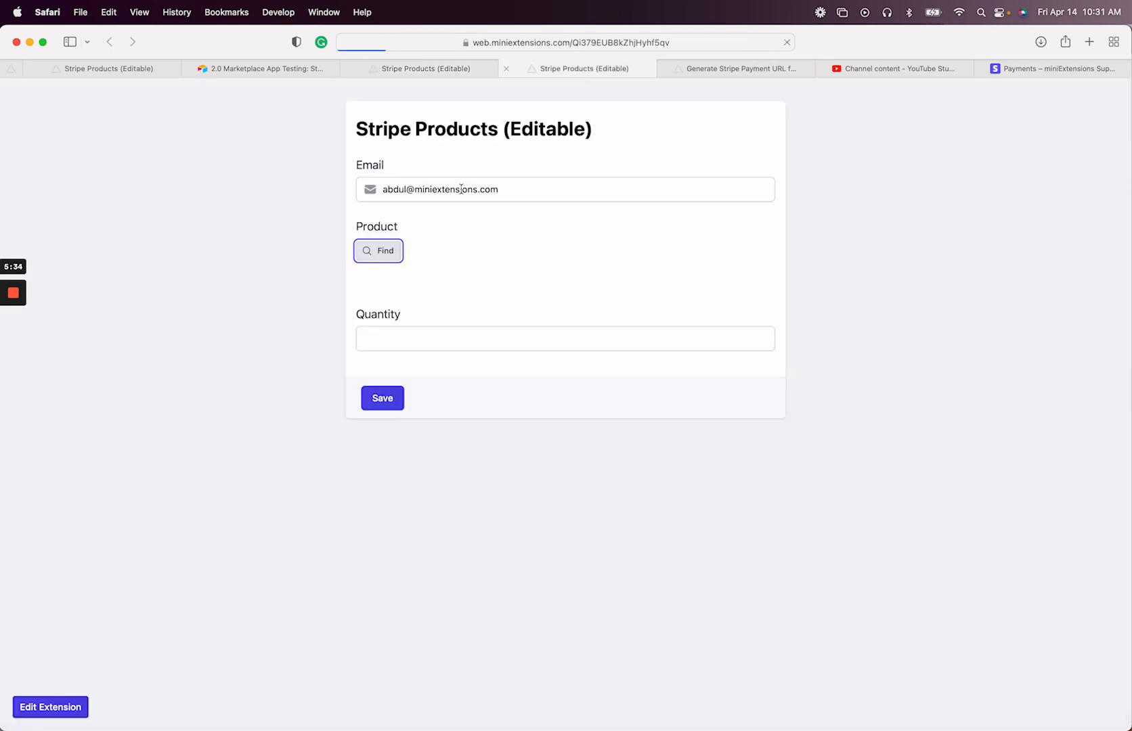
pyautogui.press('super+r')
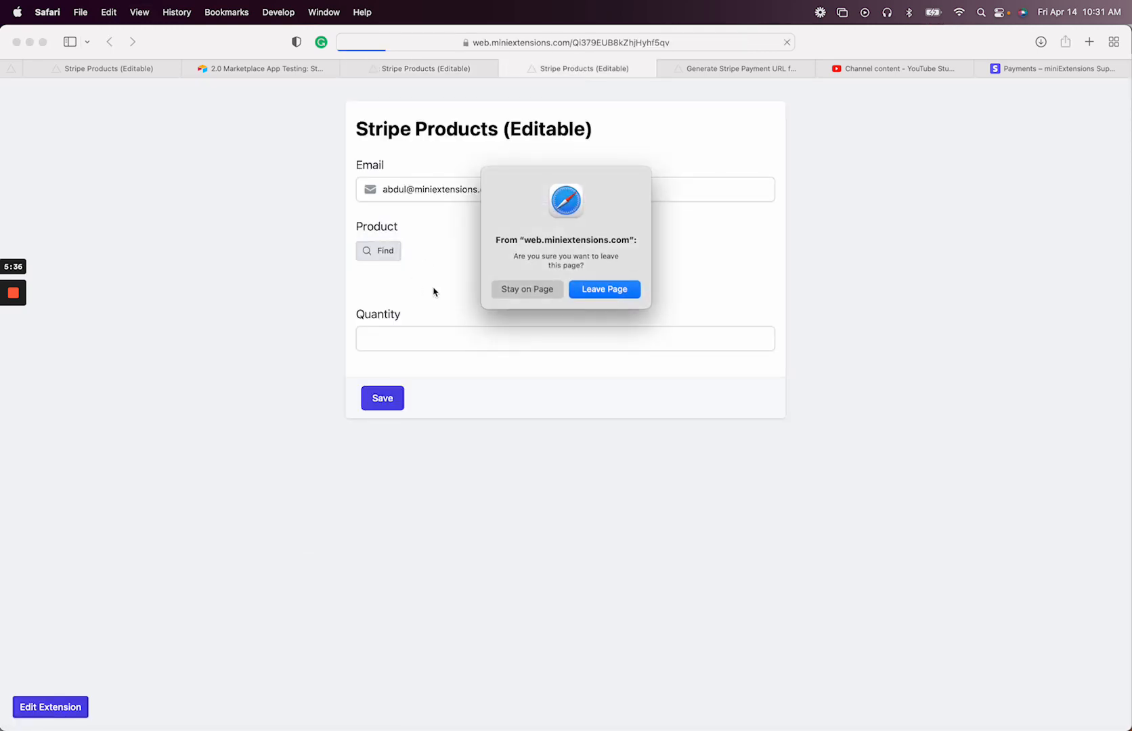
pyautogui.press('Return')
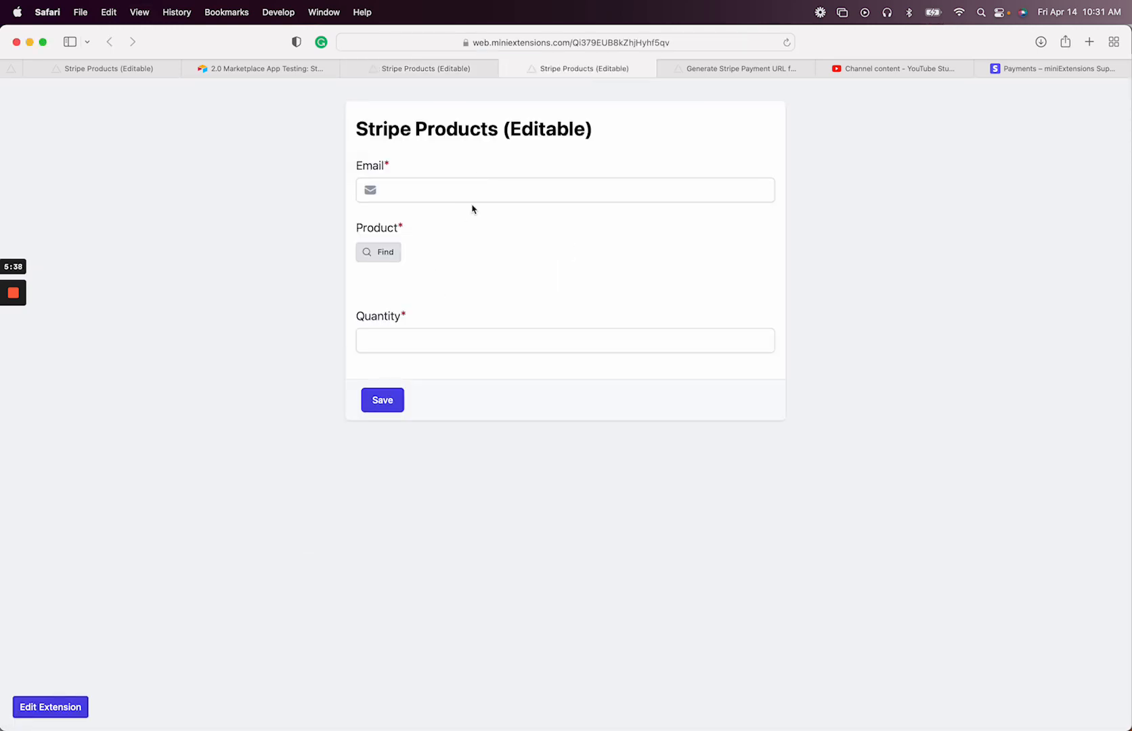
# Order product Car with quantity 2 for the customer's email and submit the form
pyautogui.click(471, 193)
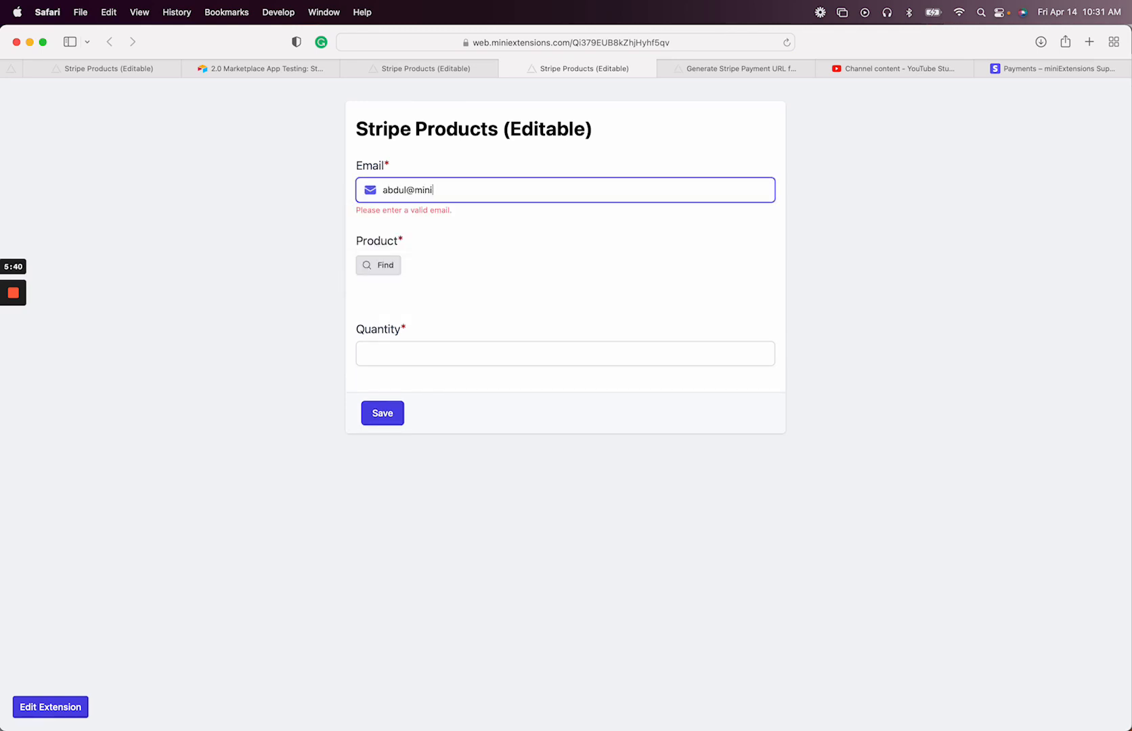
pyautogui.click(379, 253)
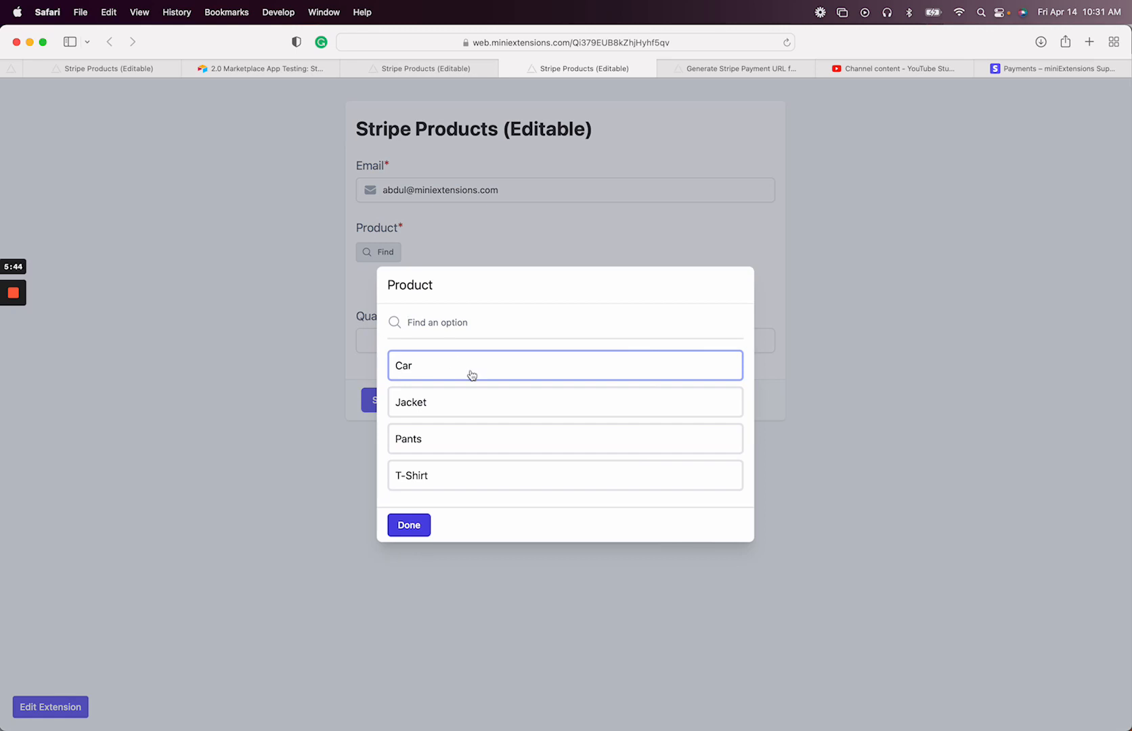
pyautogui.click(469, 374)
pyautogui.click(421, 523)
pyautogui.click(407, 373)
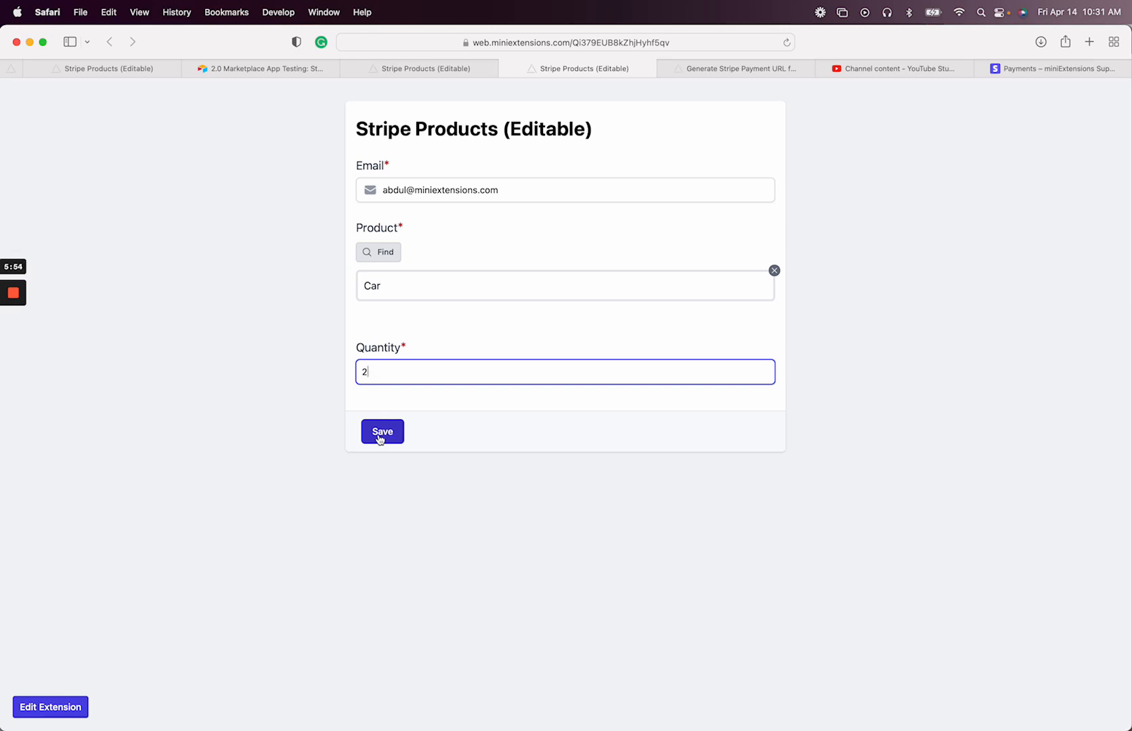
pyautogui.click(382, 438)
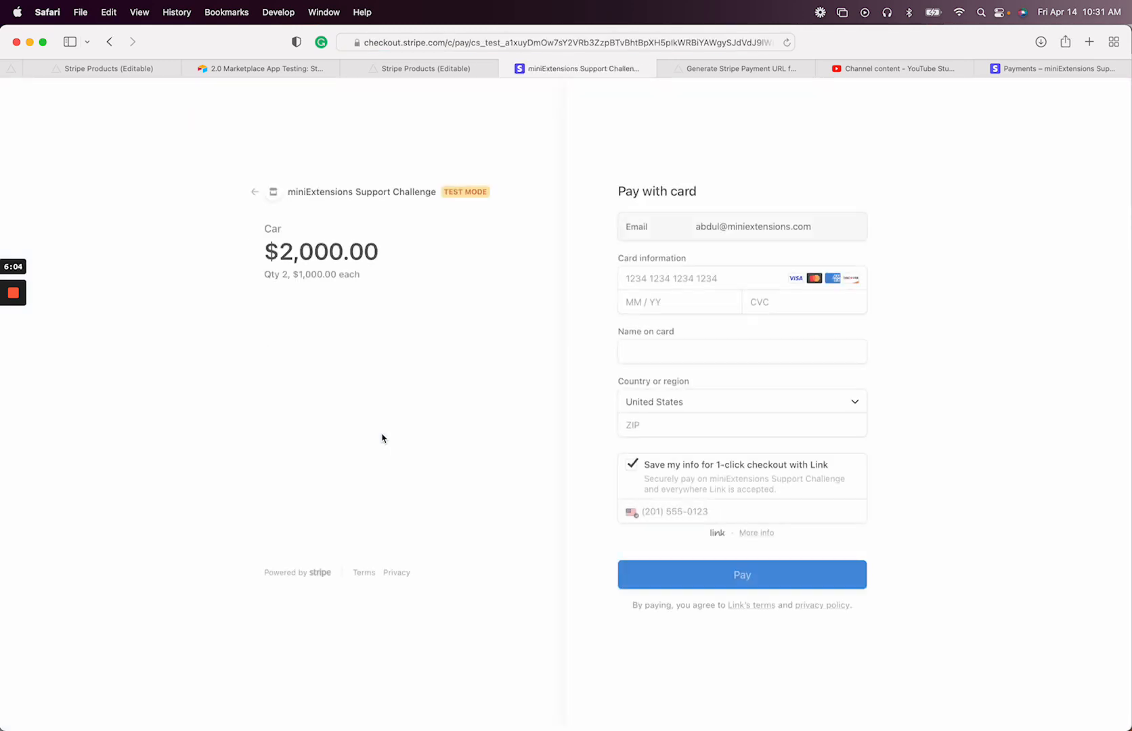
# Check the $2,000.00 Stripe checkout for 2 Cars, then return to the Stripe Products (Editable) settings
pyautogui.click(658, 302)
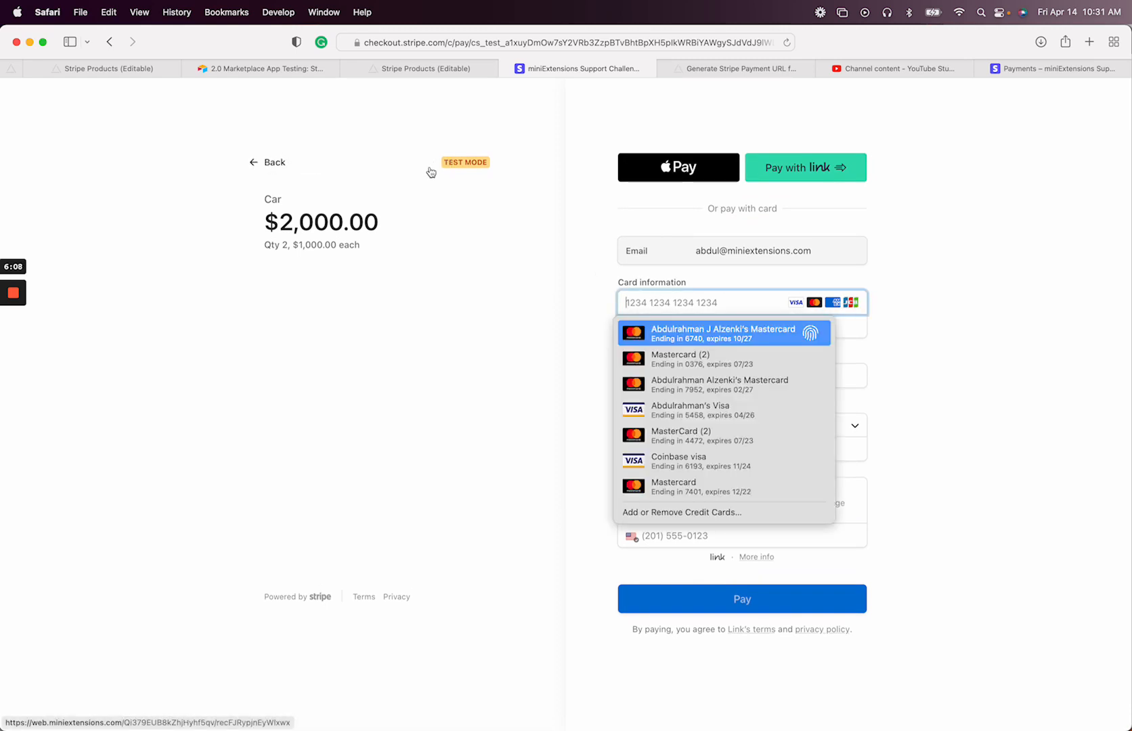
pyautogui.click(161, 71)
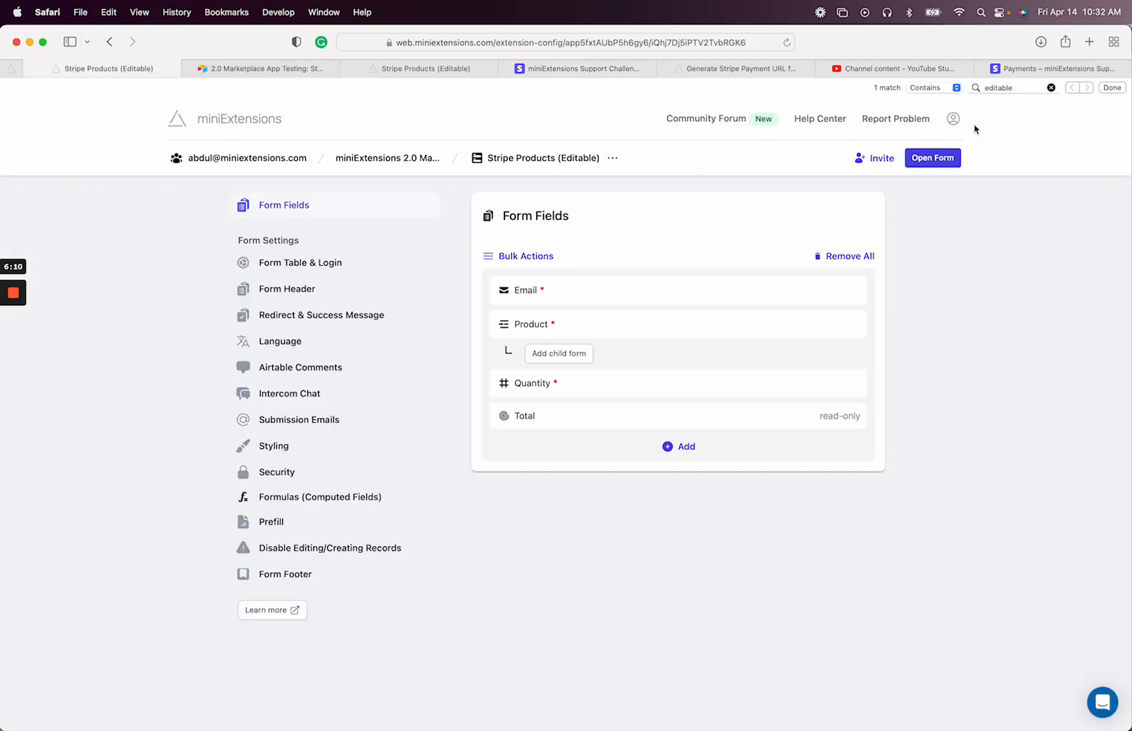
# Look over the API Keys section in account settings, then return to the $2,000.00 Car checkout
pyautogui.click(953, 119)
pyautogui.click(897, 192)
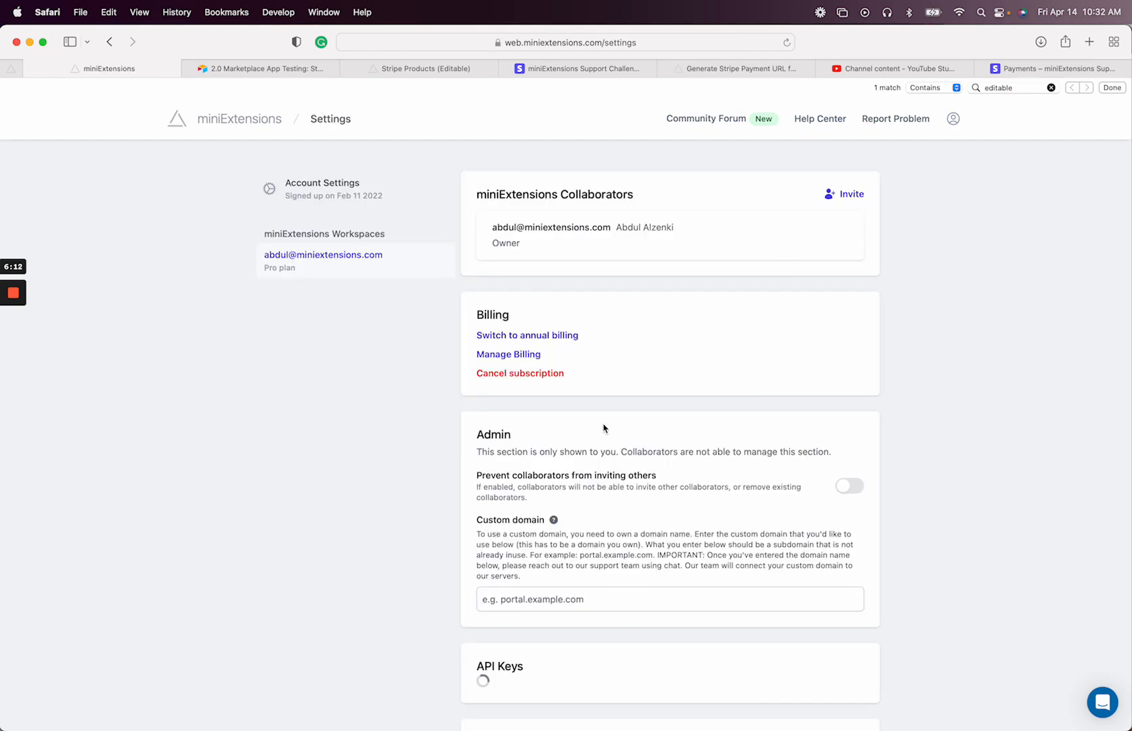
pyautogui.scroll(-5, 604, 427)
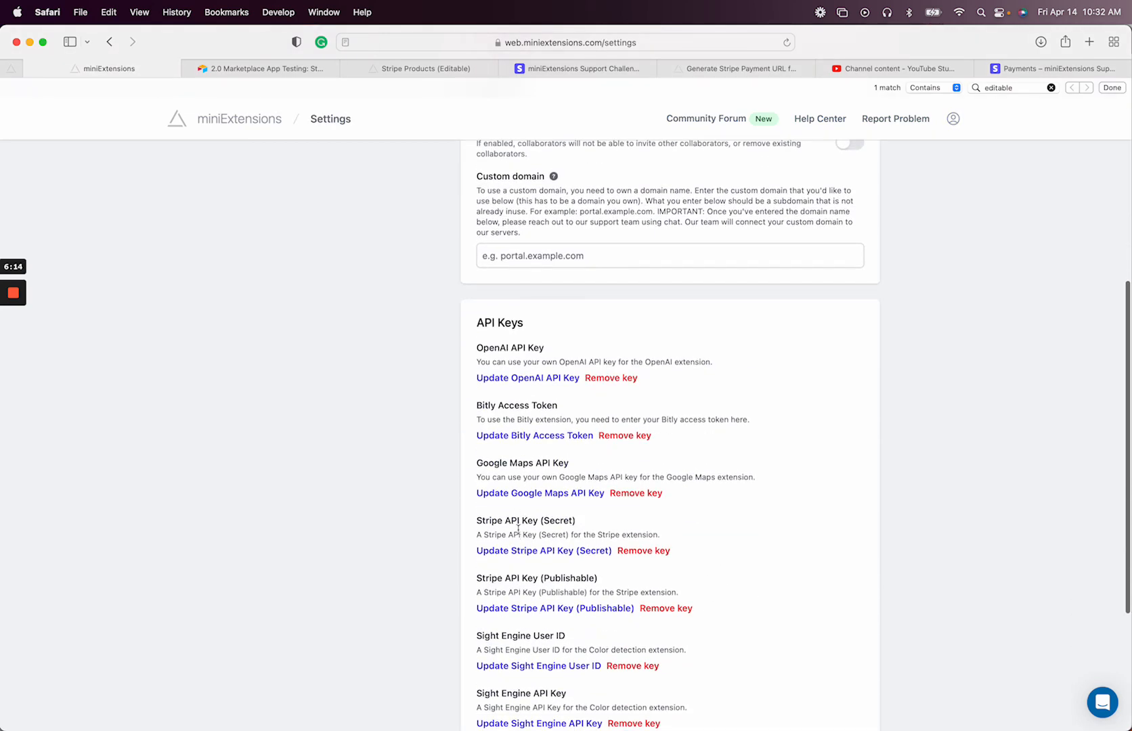
pyautogui.press('super+bracketleft')
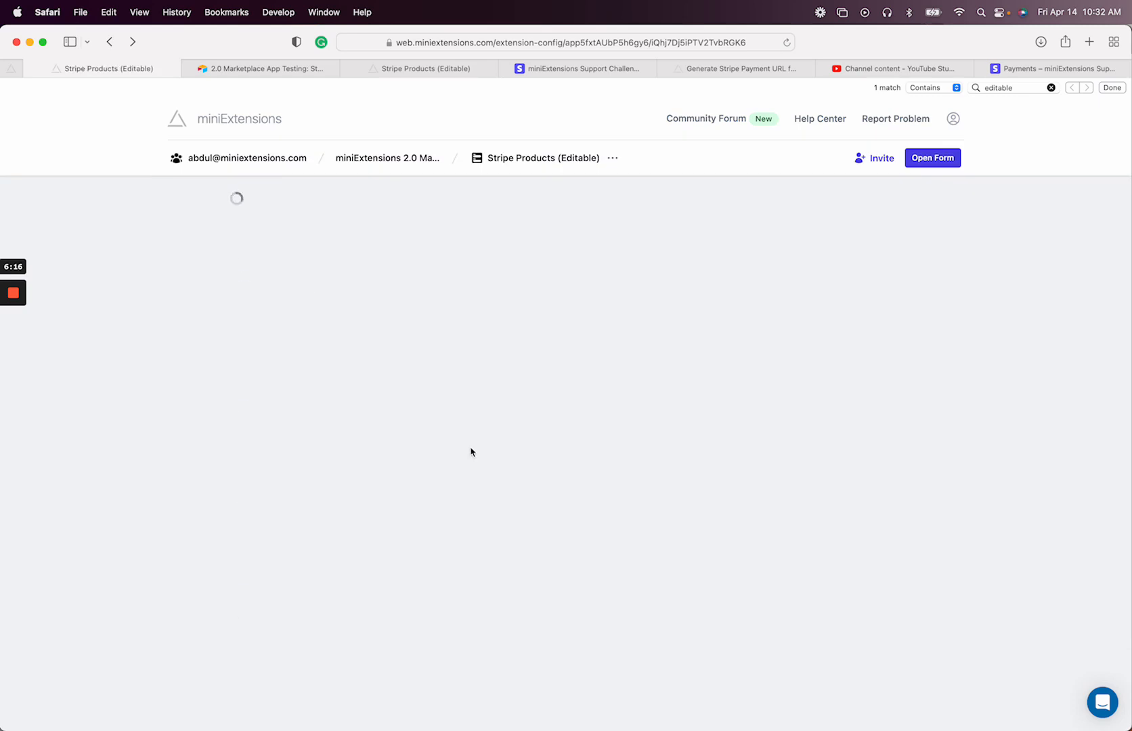
pyautogui.click(443, 71)
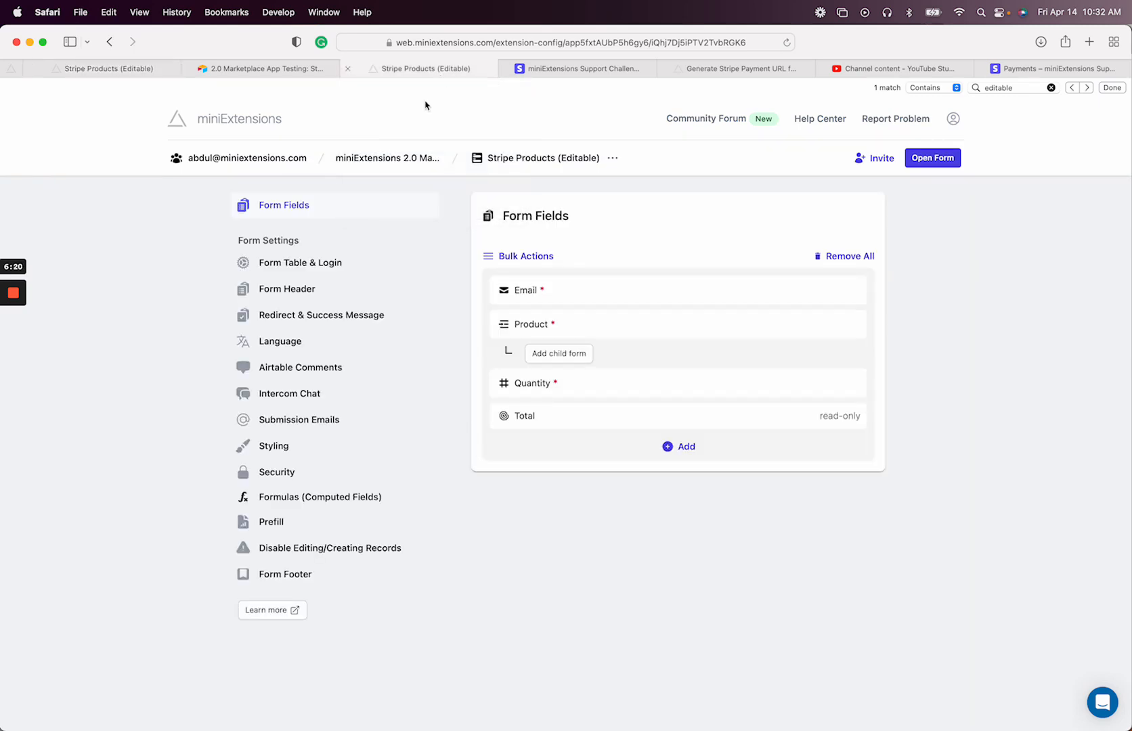
pyautogui.click(551, 73)
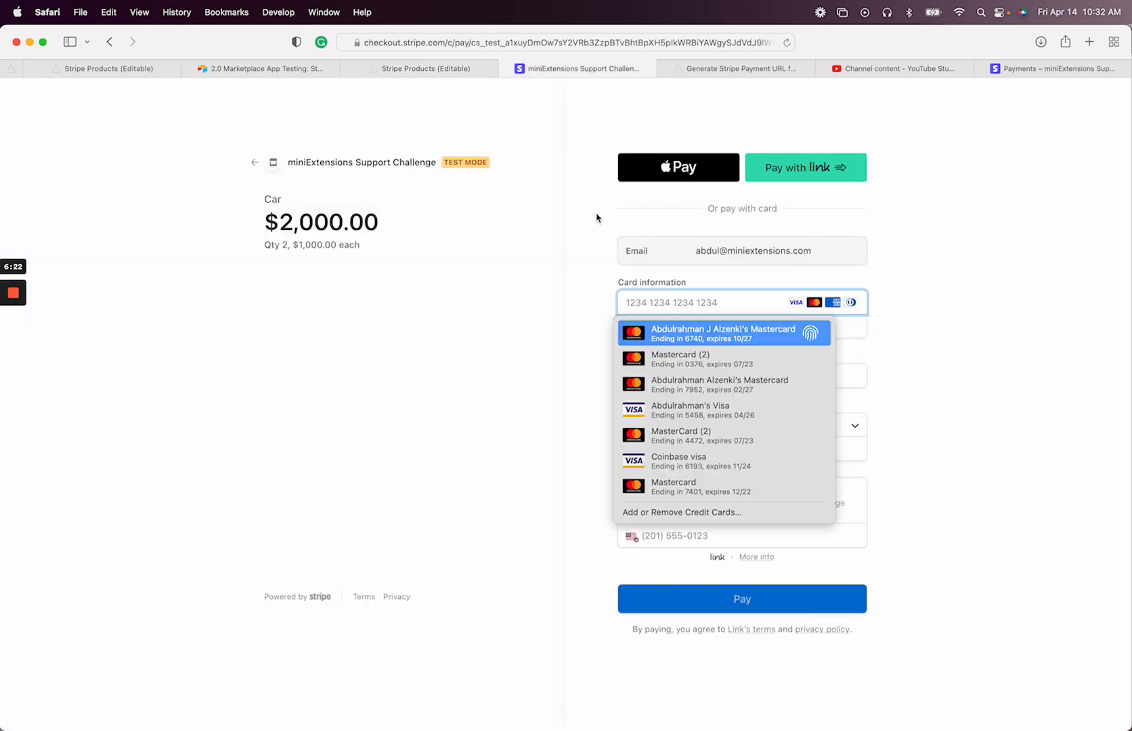
# Pay for the 2-Car order with the Stripe test card, expiry 04/24, CVC 424, without saving info
pyautogui.write('4242 4242 4242 4242')
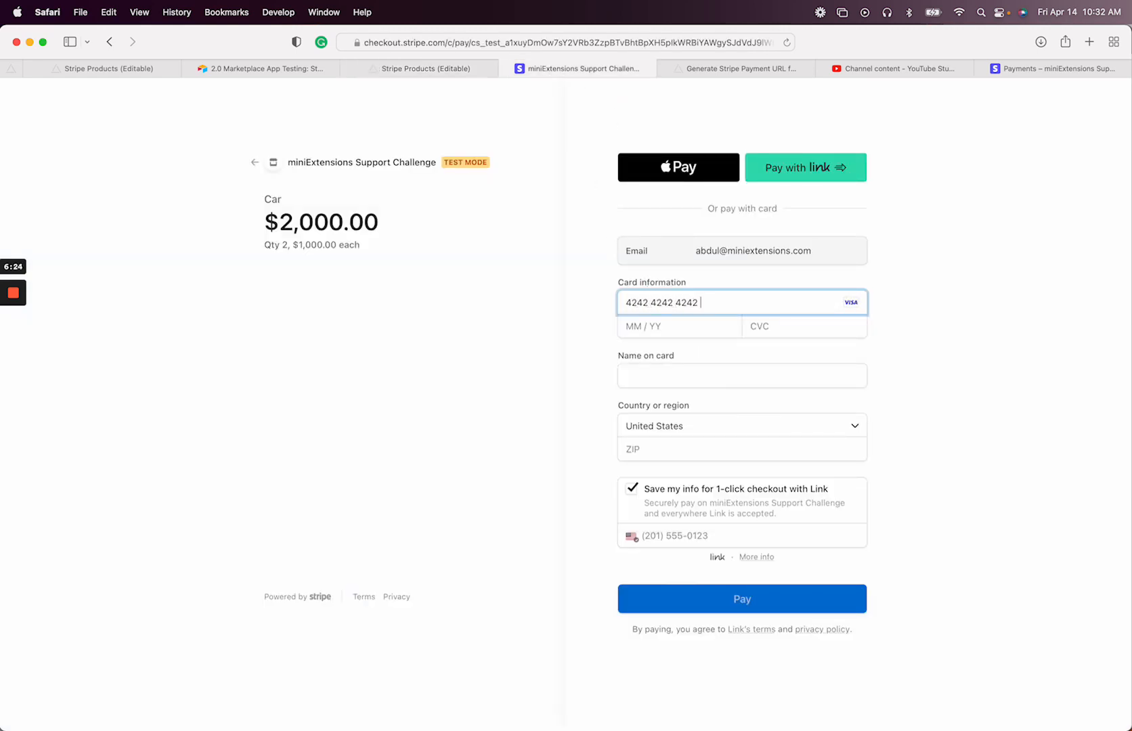
pyautogui.click(651, 325)
pyautogui.write('0424')
pyautogui.click(790, 328)
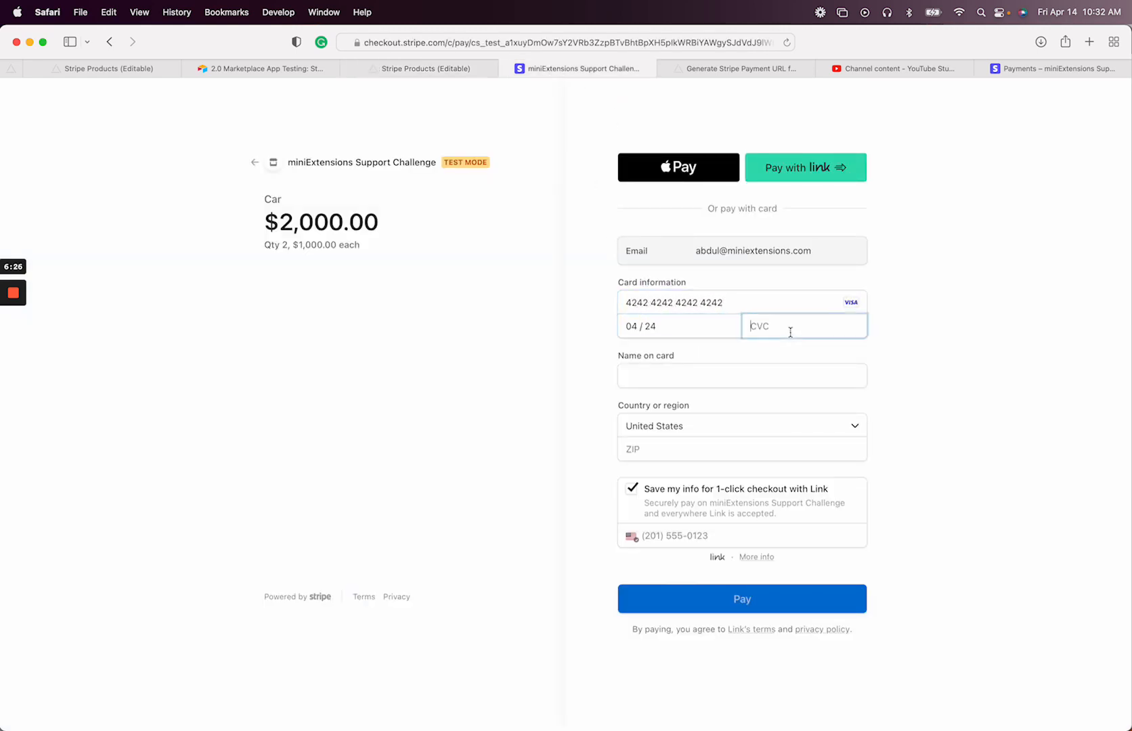
pyautogui.write('424')
pyautogui.click(727, 375)
pyautogui.write('242424')
pyautogui.click(643, 448)
pyautogui.write('42424')
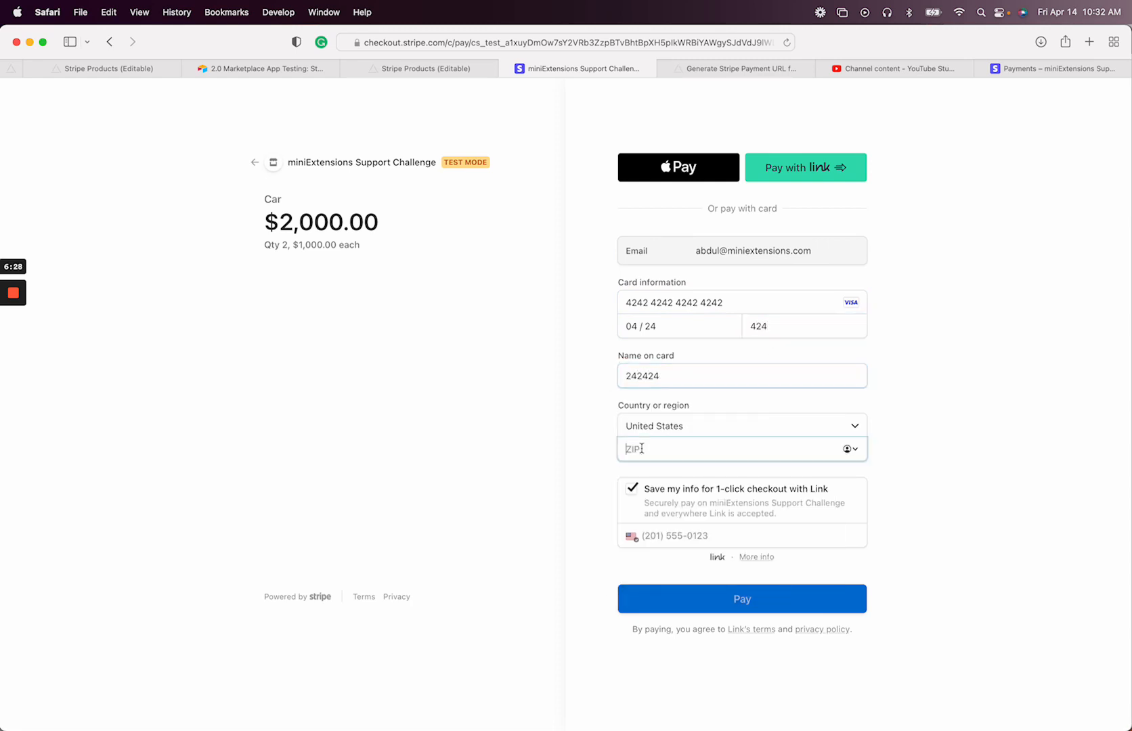
pyautogui.click(630, 489)
pyautogui.click(679, 568)
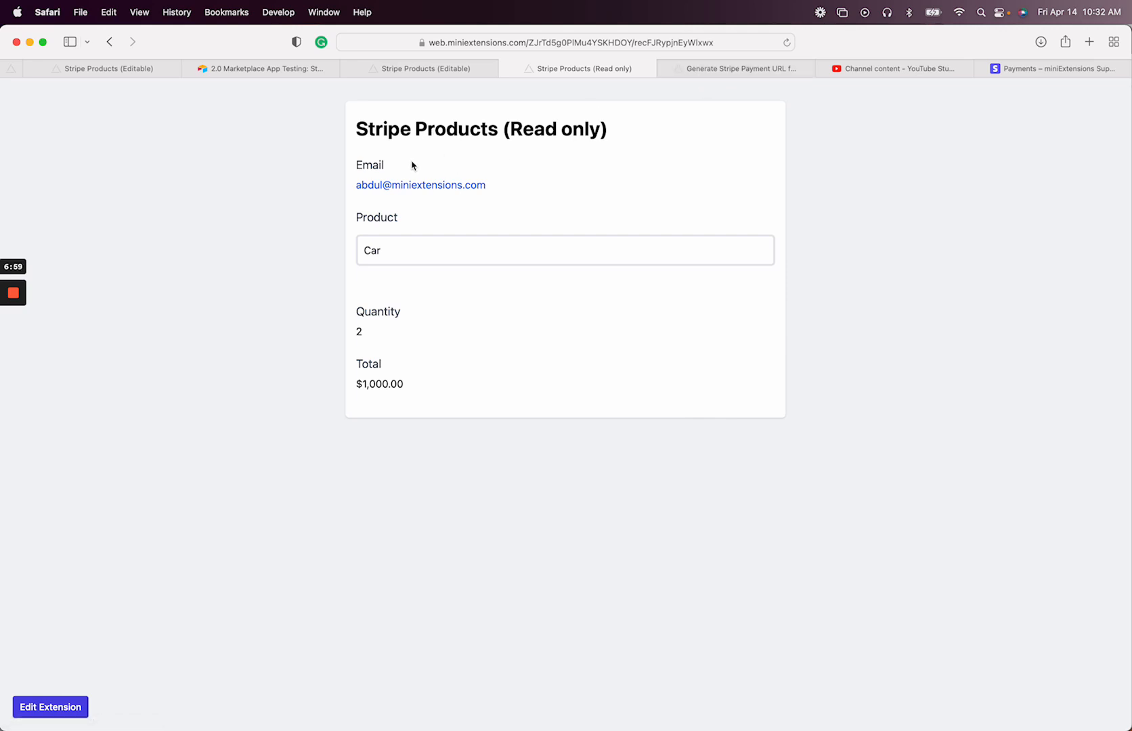
# Find the paid Car order in Airtable and copy its record cell URL
pyautogui.click(988, 68)
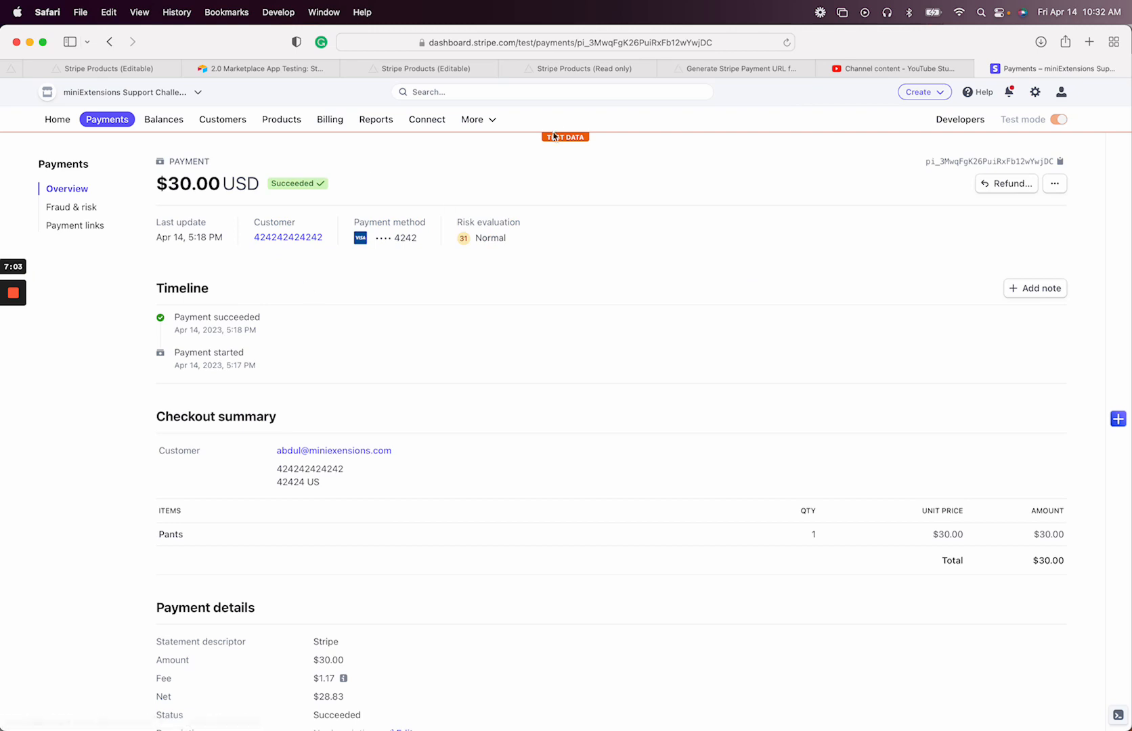
pyautogui.click(264, 68)
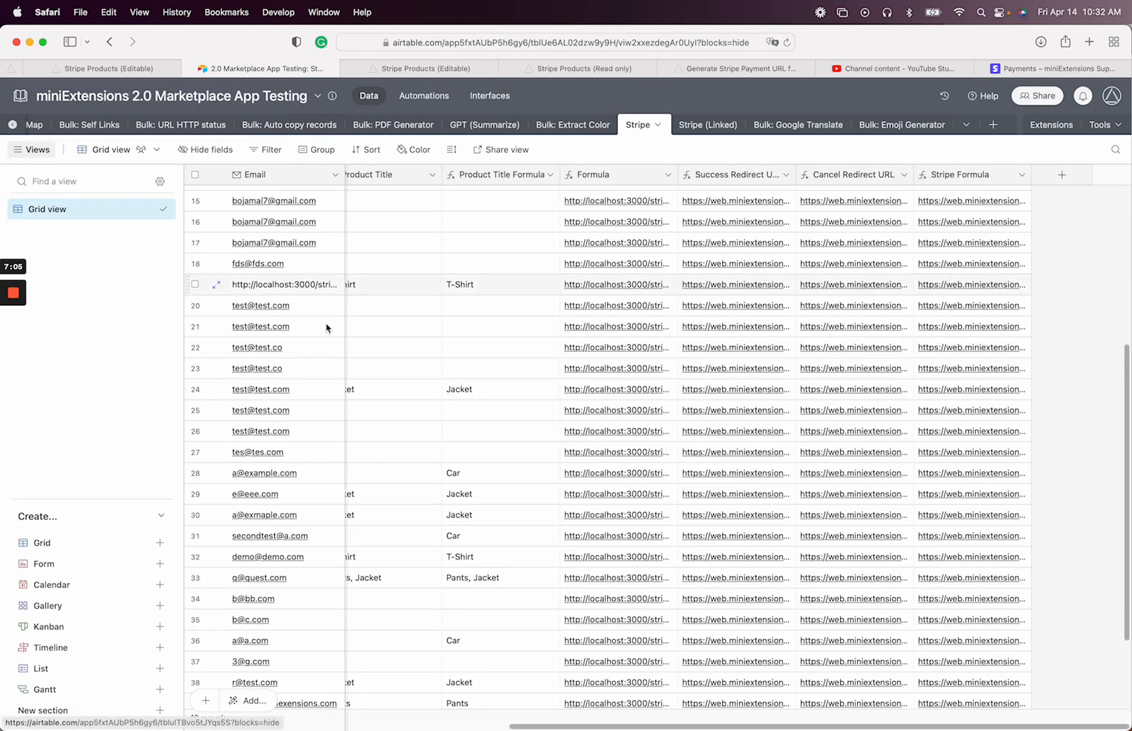
pyautogui.hscroll(-5, 326, 326)
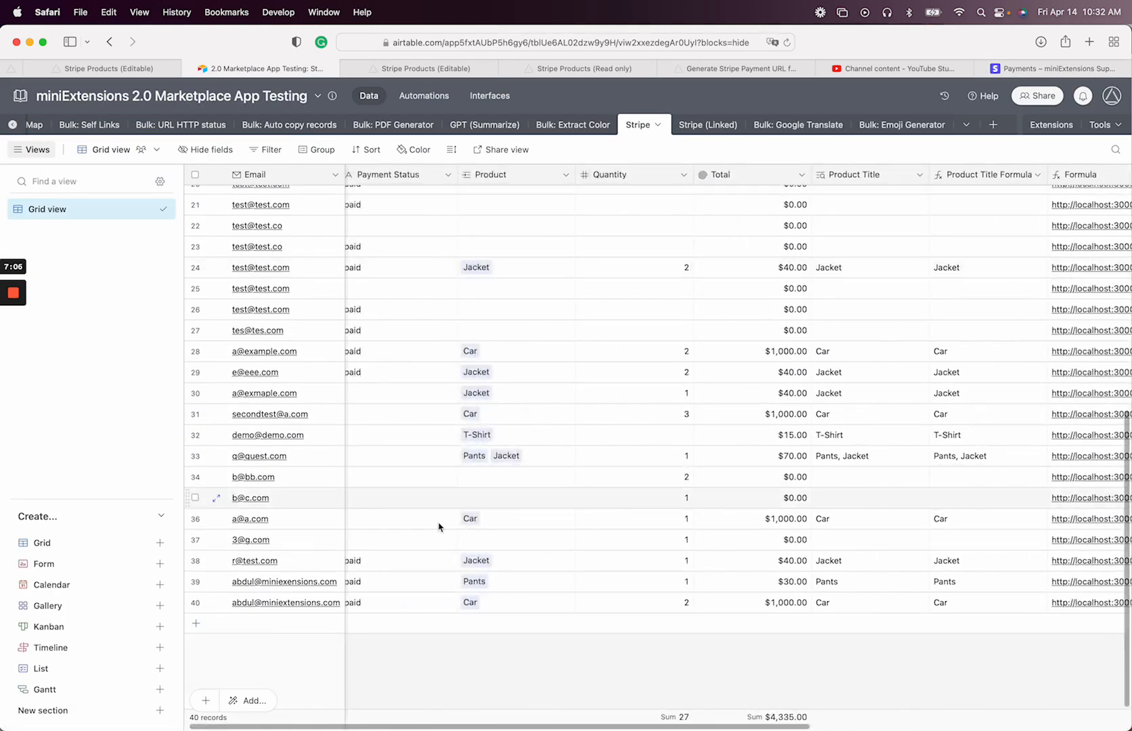
pyautogui.rightClick(547, 604)
pyautogui.click(623, 528)
pyautogui.press('super+t')
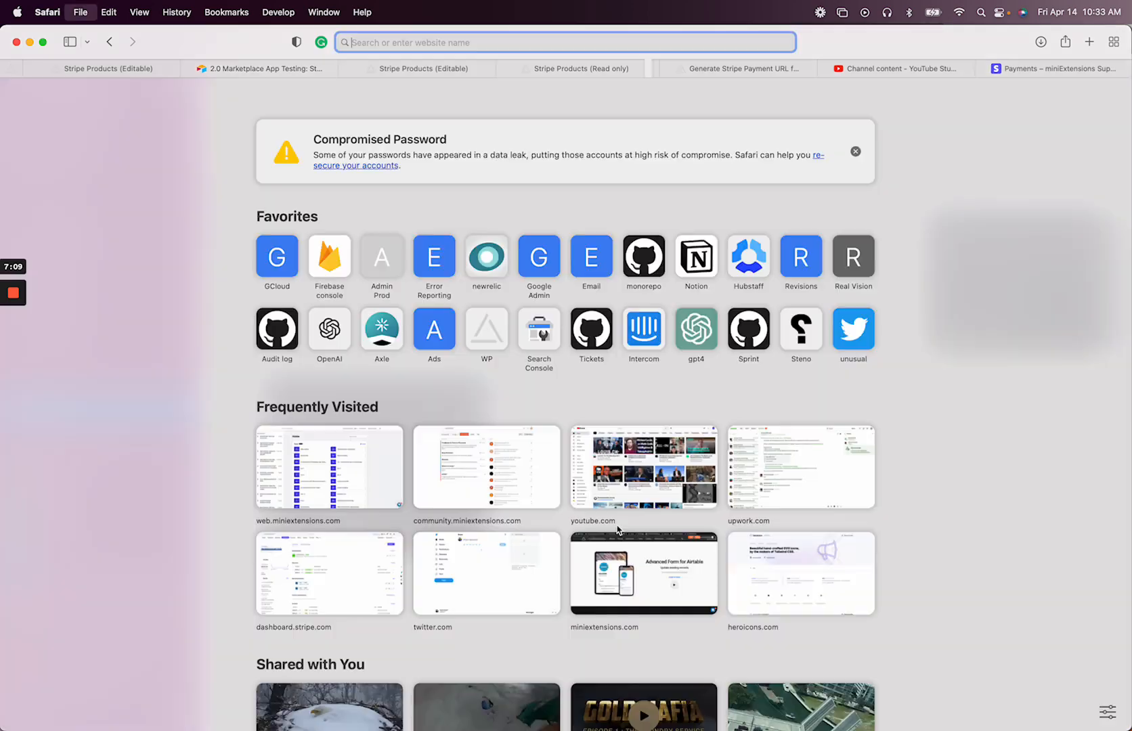
# Search the Stripe dashboard for the order's Airtable record id and open the $2,000.00 payment
pyautogui.press('super+v')
pyautogui.press('super+w')
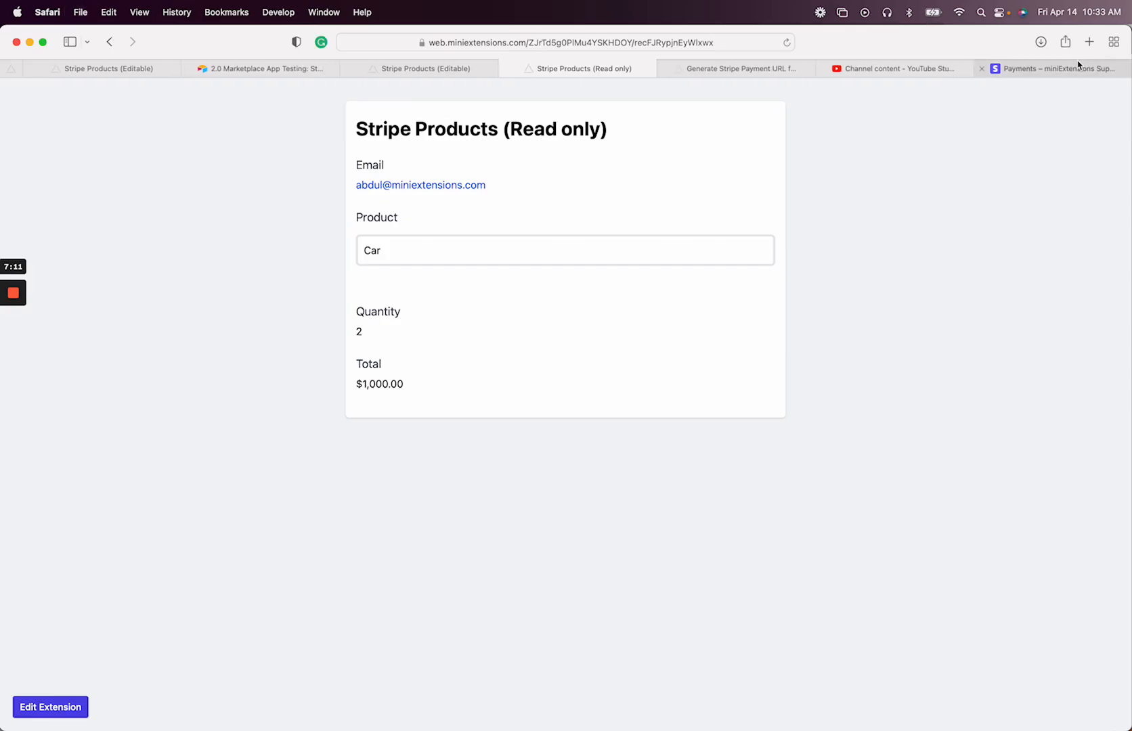
pyautogui.click(1062, 67)
pyautogui.click(586, 99)
pyautogui.press('super+v')
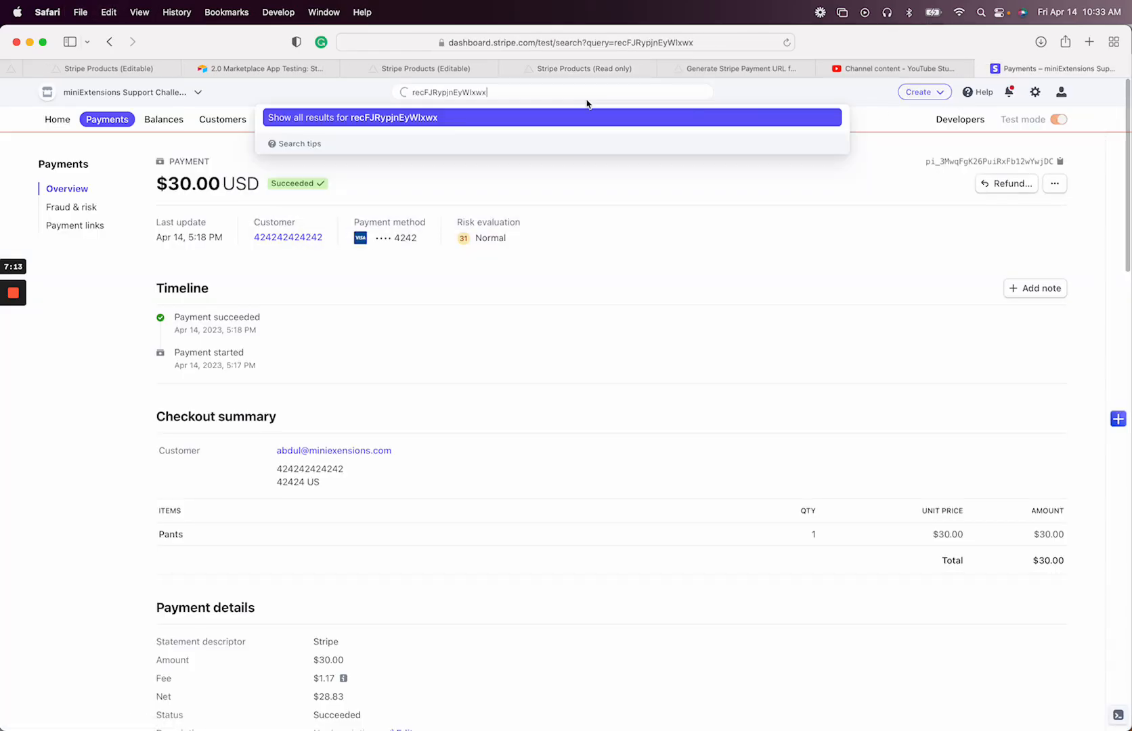
pyautogui.press('Return')
pyautogui.click(602, 262)
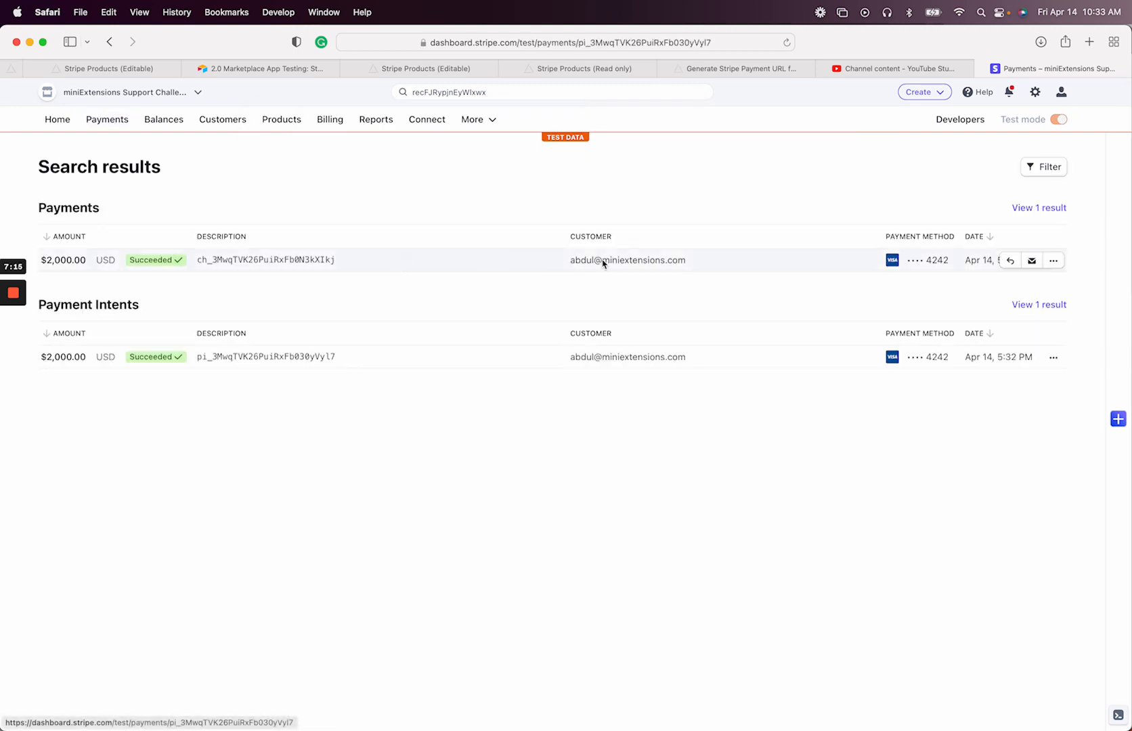